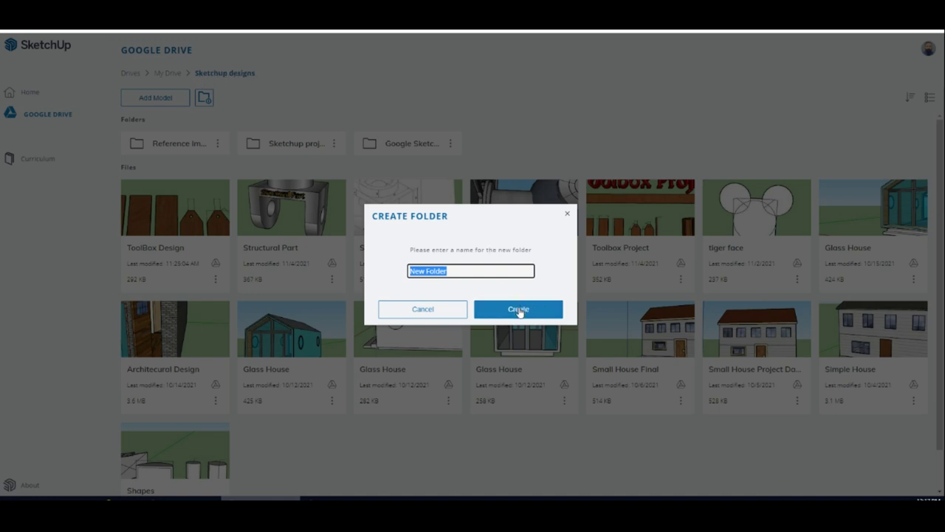
Look inside the Reference Images folder and view its new-folder prompt without creating a folder
click(568, 216)
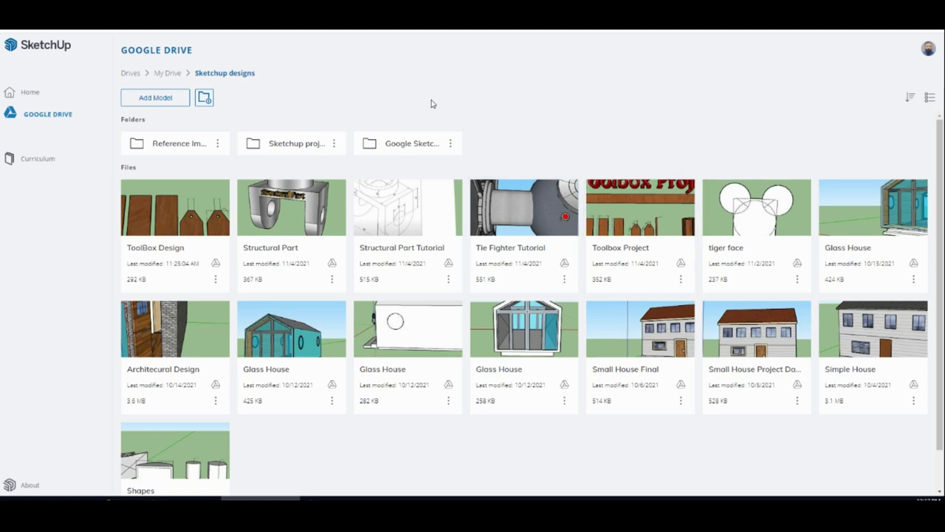
click(171, 145)
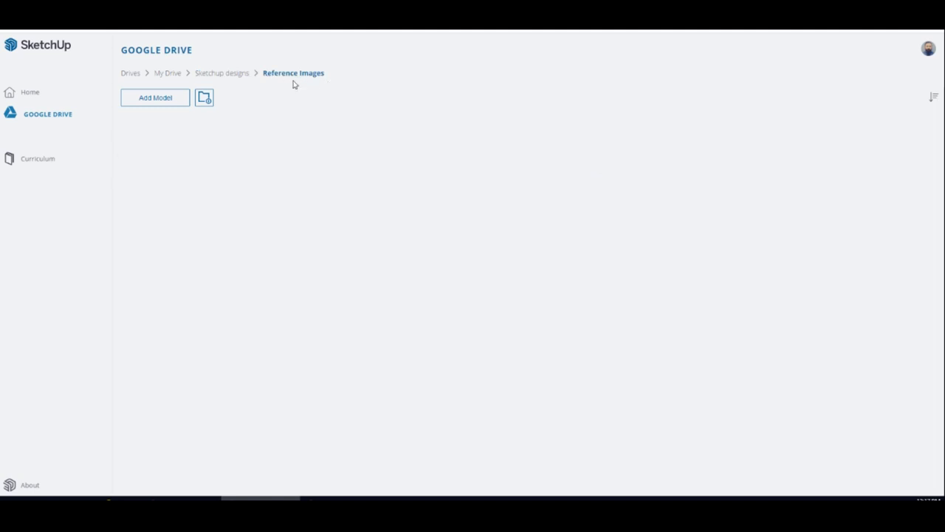
click(205, 97)
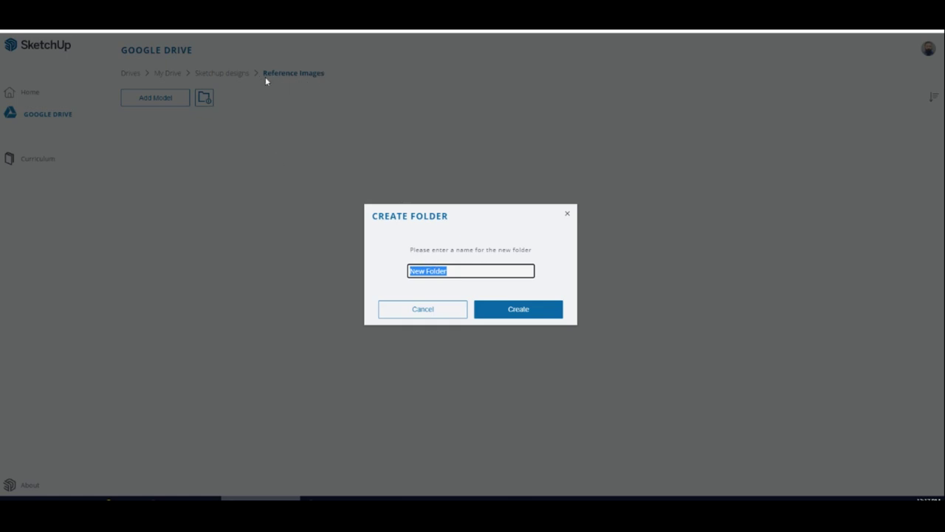
click(567, 214)
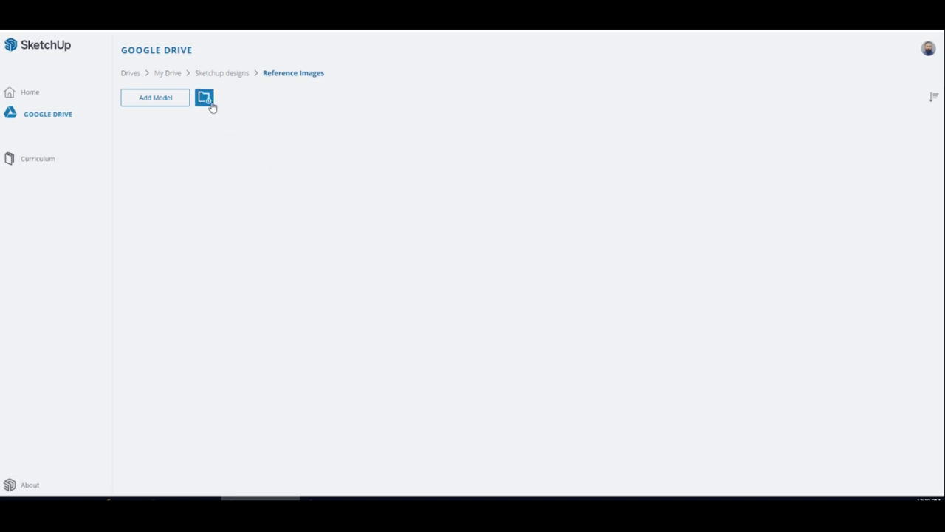
Create a new model from the home page and delete the default standing figure near the origin
click(31, 93)
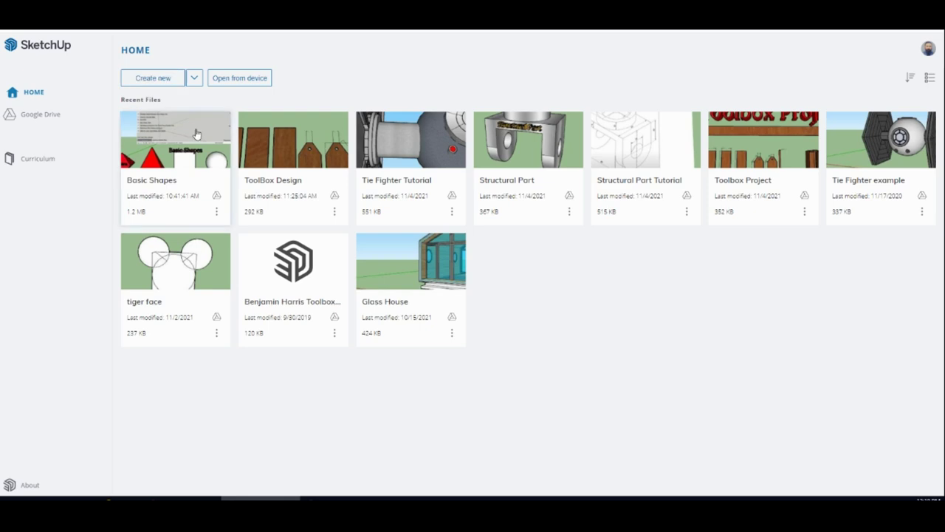
click(195, 78)
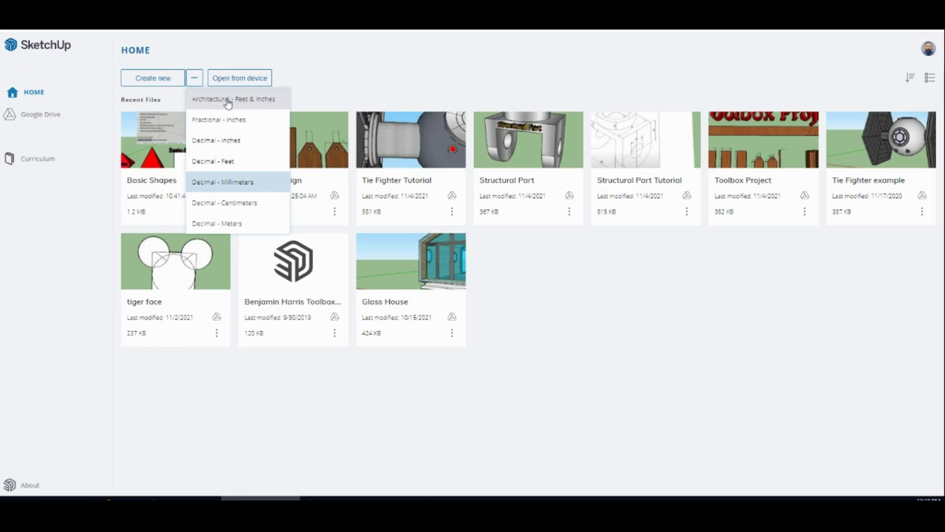
click(148, 79)
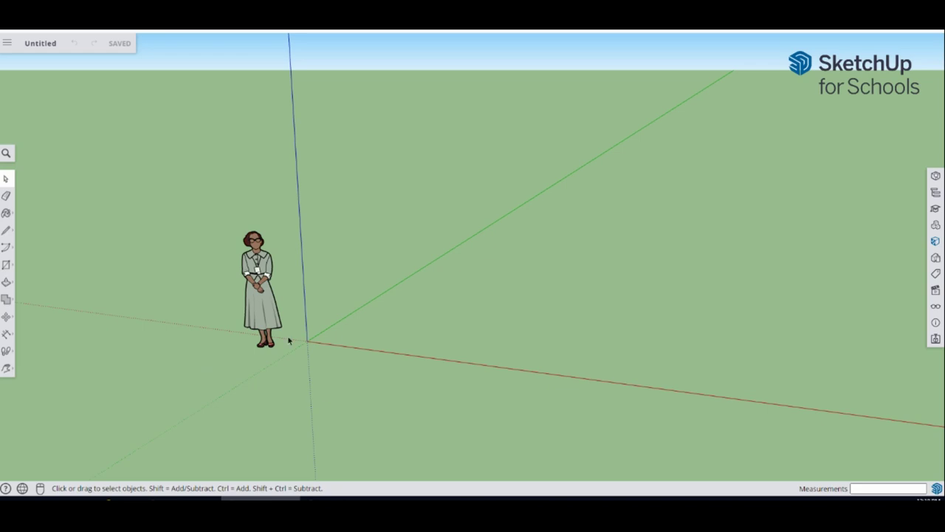
click(254, 306)
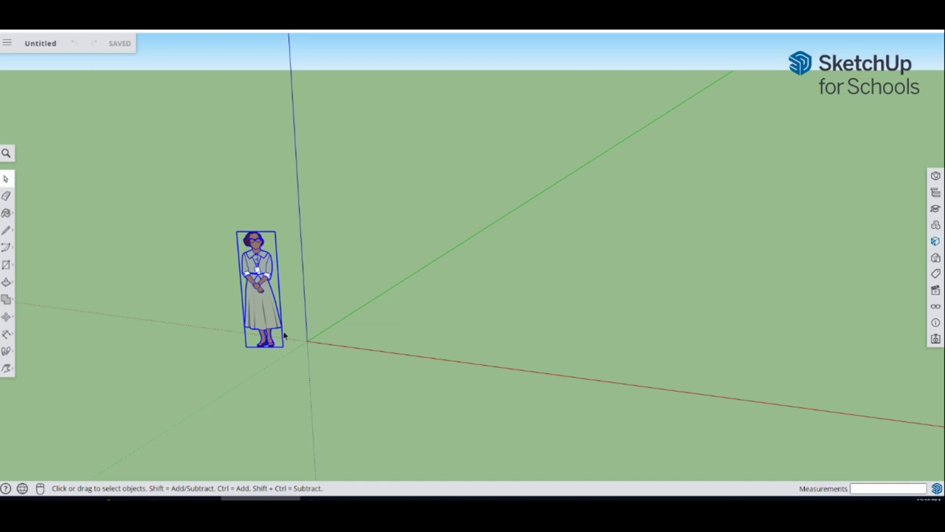
key(Delete)
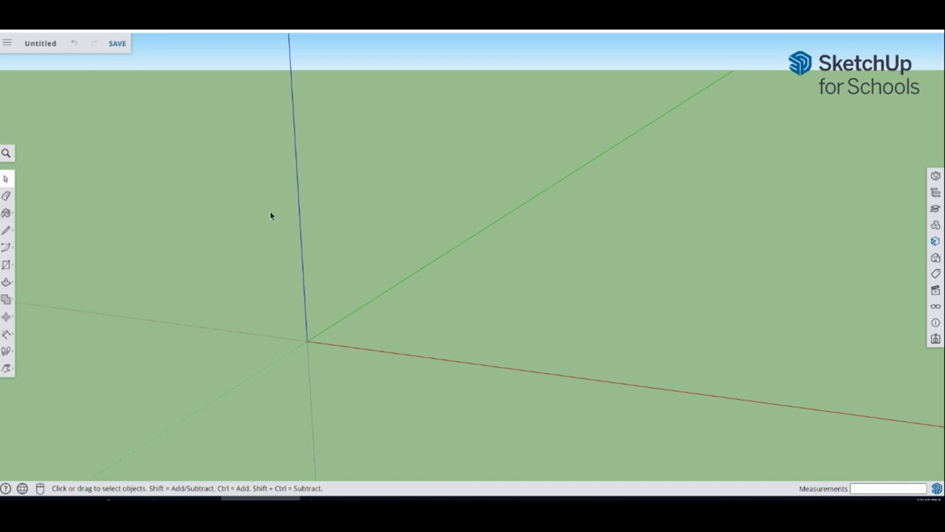
Save the model as "Basic Shapes Project 1" in the Sketchup designs folder of My Drive
click(41, 44)
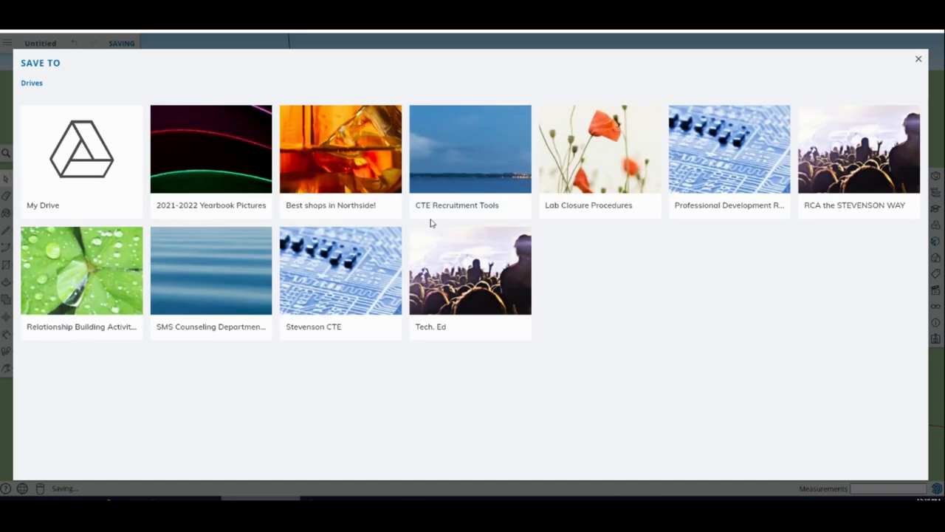
click(70, 170)
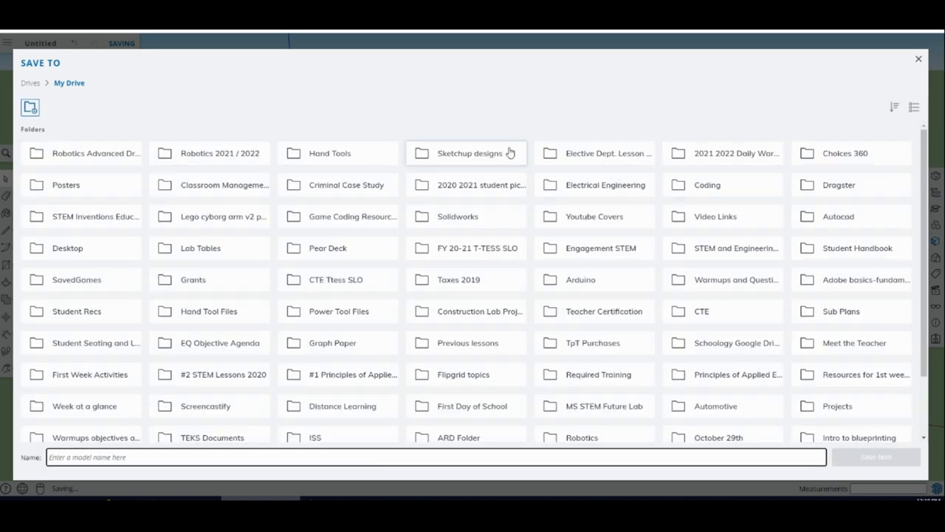
click(469, 154)
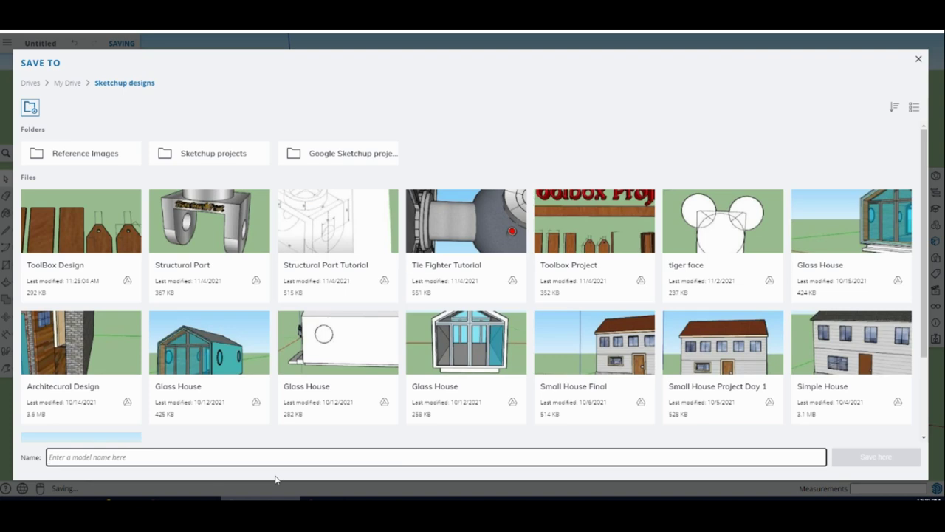
text(Basic Shape Project 1)
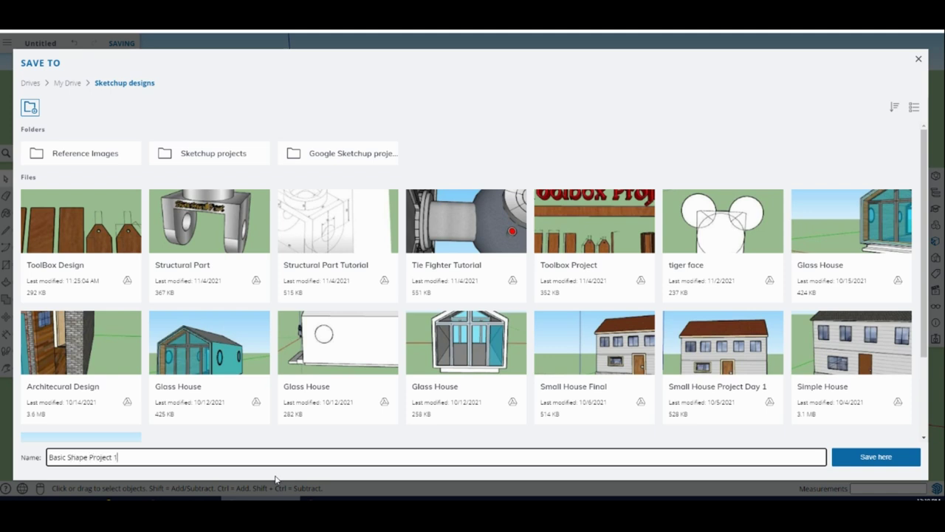
click(90, 457)
text(s)
click(877, 457)
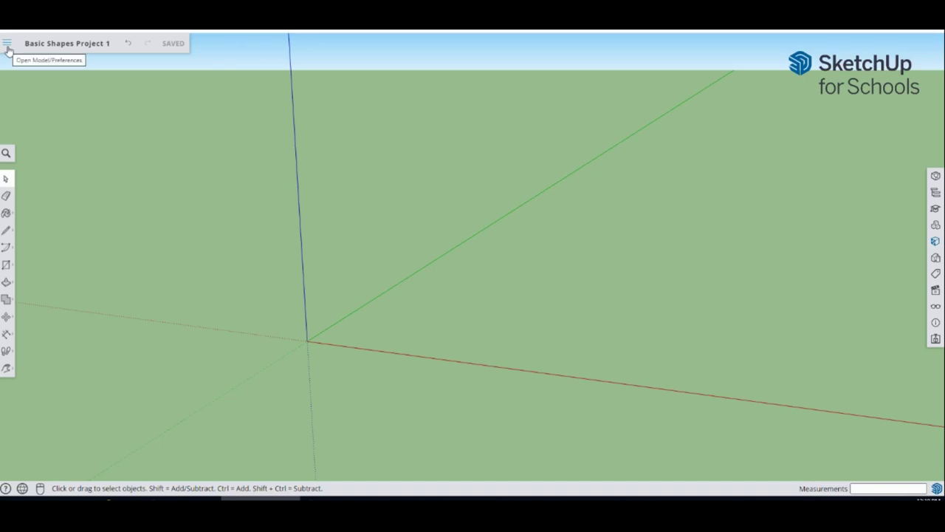
Start an import from Google Drive and open the Reference Images folder inside My Drive's Sketchup designs
click(6, 45)
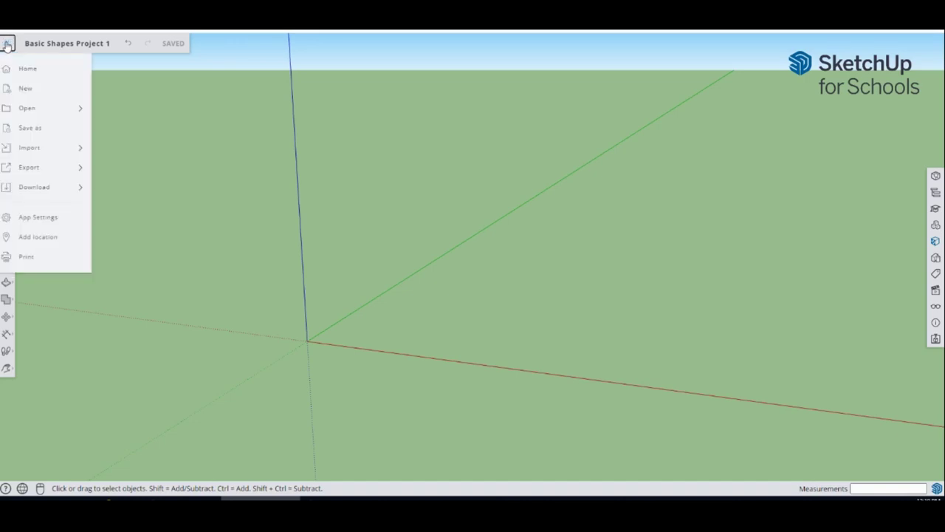
mouse_move(32, 151)
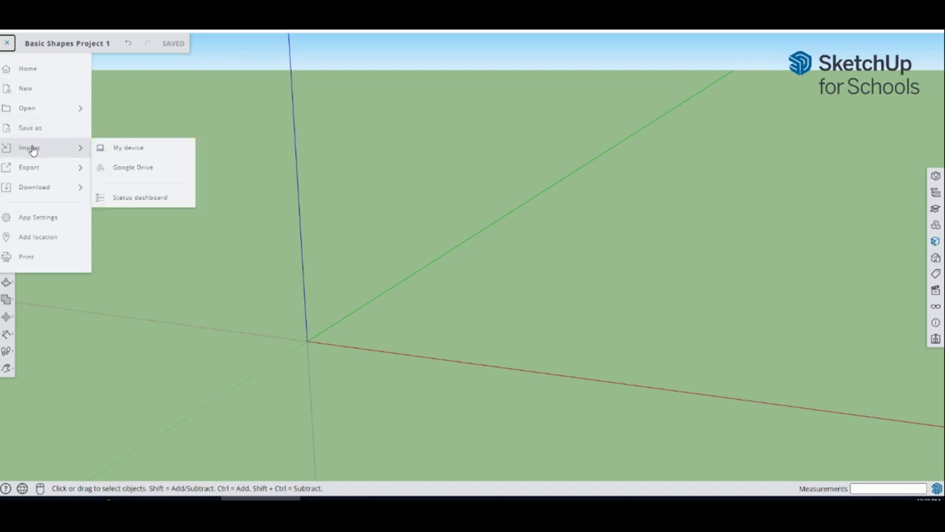
click(141, 176)
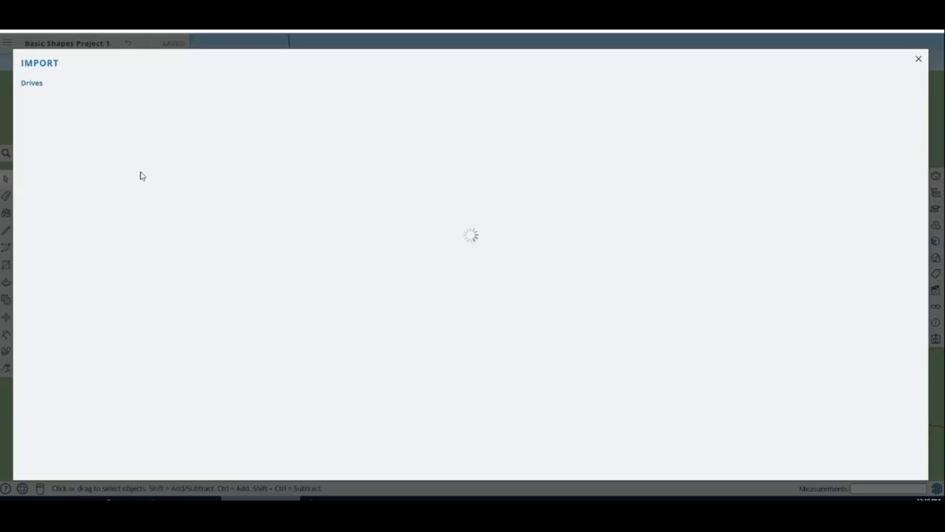
click(111, 158)
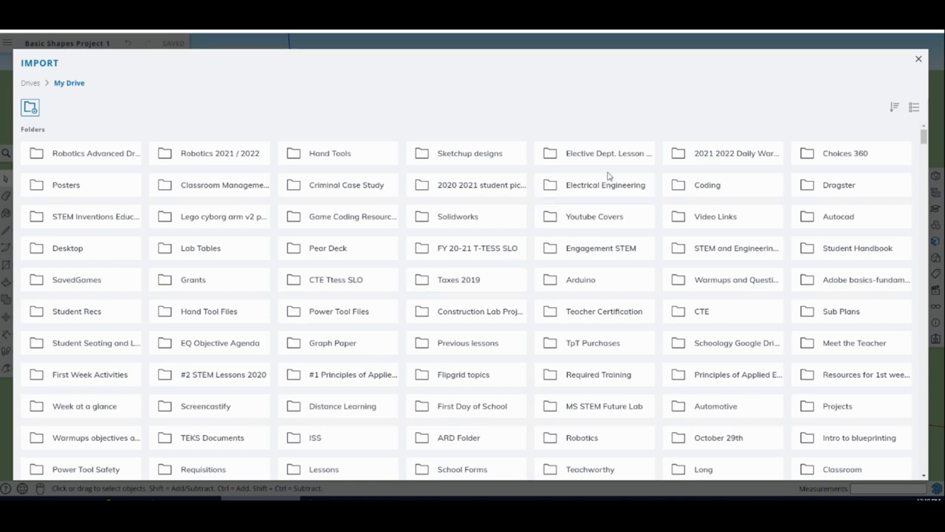
click(478, 156)
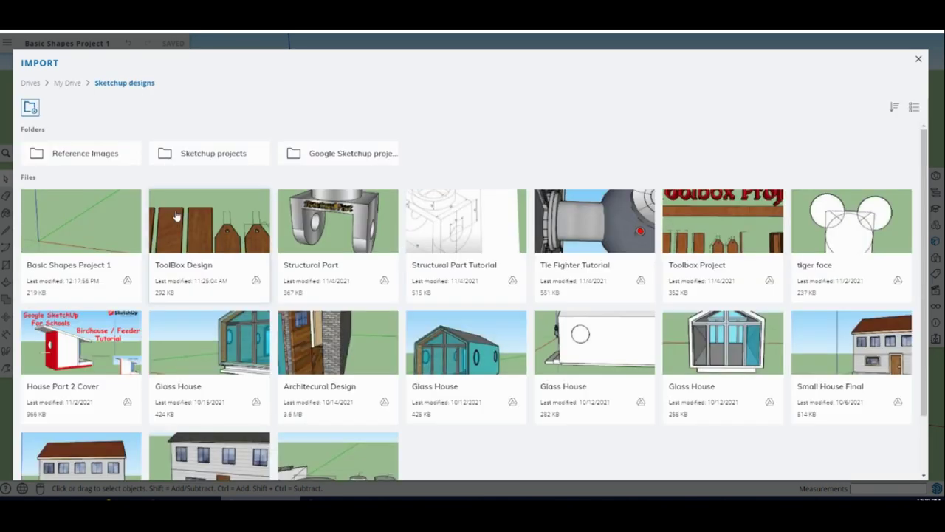
click(80, 157)
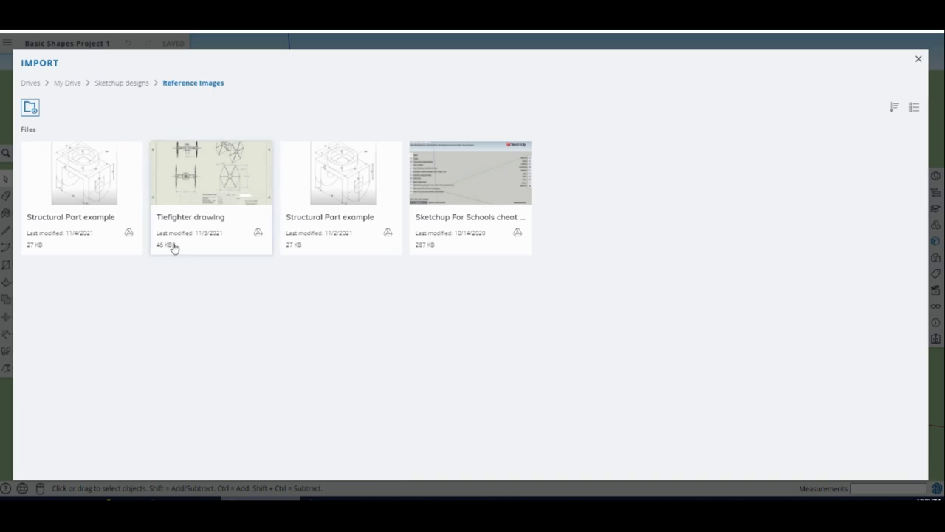
Import the Sketchup For Schools cheat sheet as an image and place it flat on the ground with its first corner on the green axis
click(485, 185)
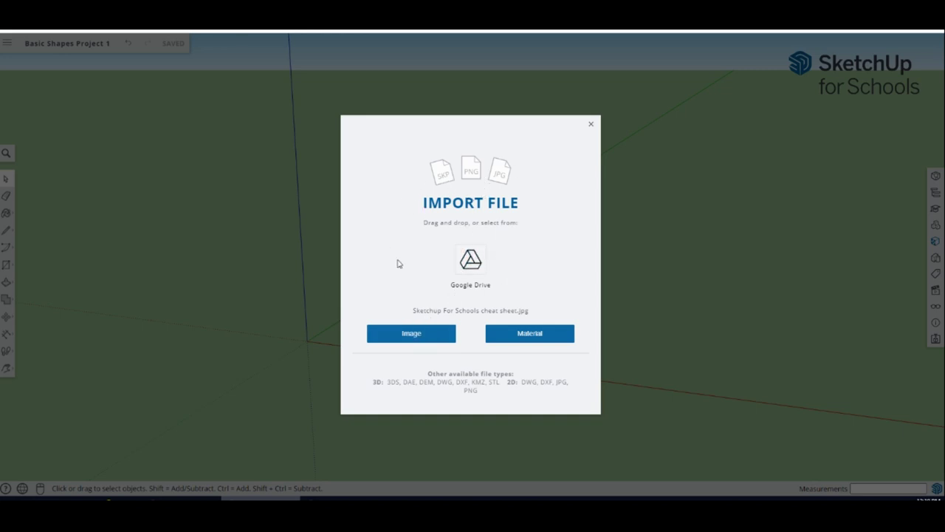
click(412, 334)
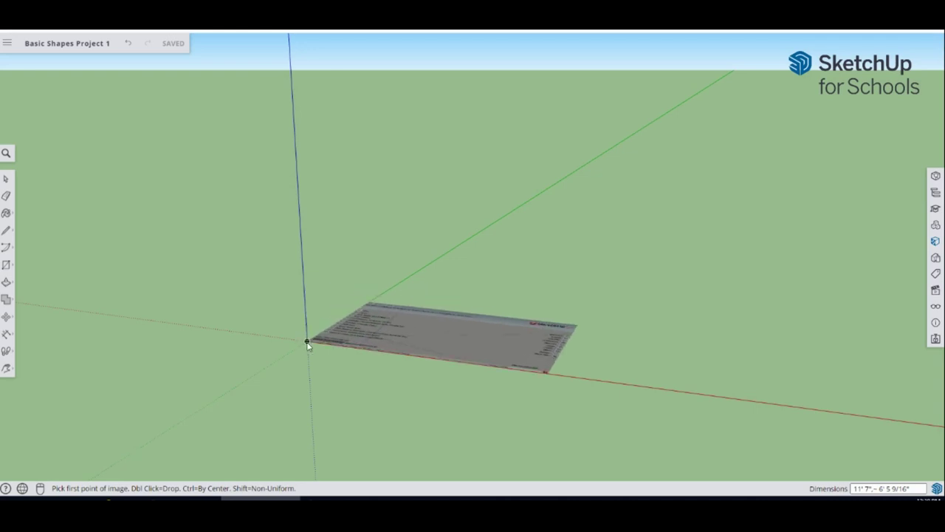
click(391, 289)
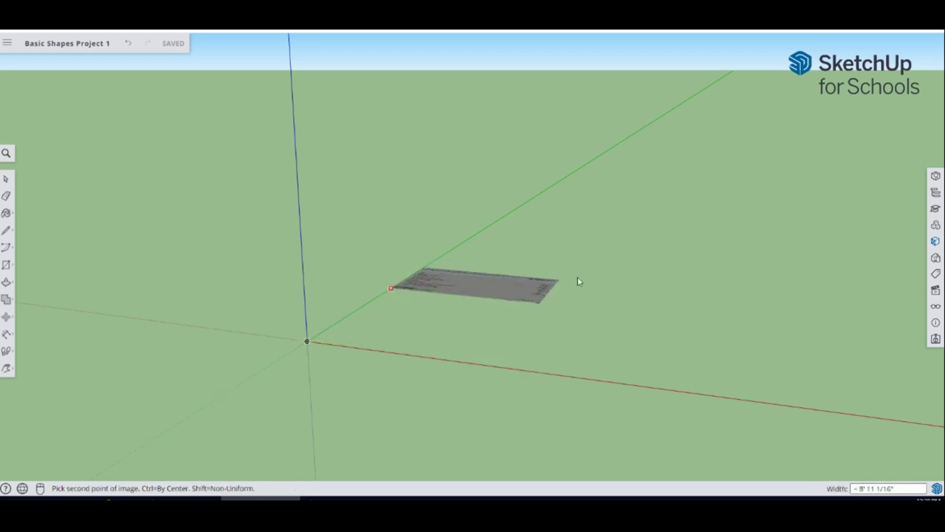
click(622, 281)
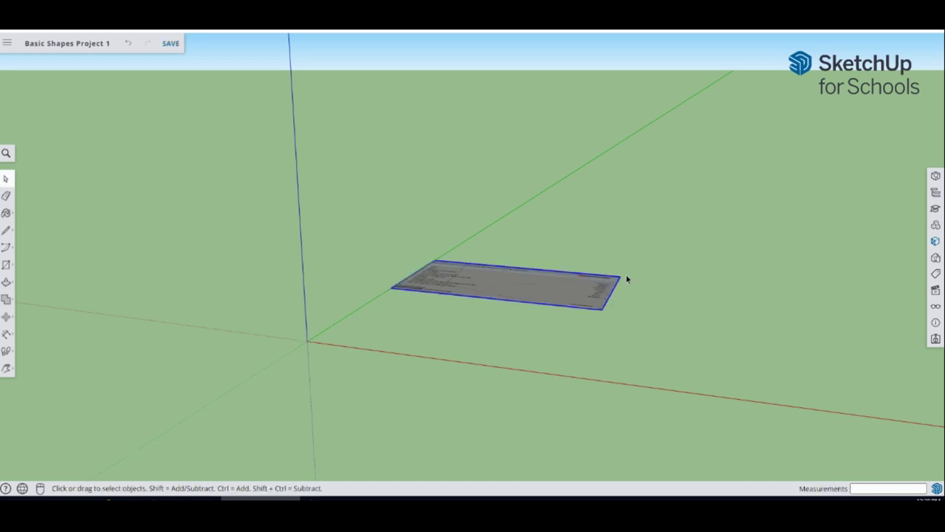
Rotate the cheat sheet image 90 degrees about the red axis from its short edge's midpoint so it stands upright and readable
middle_drag(672, 305, 298, 290)
scroll(480, 300, up, 3)
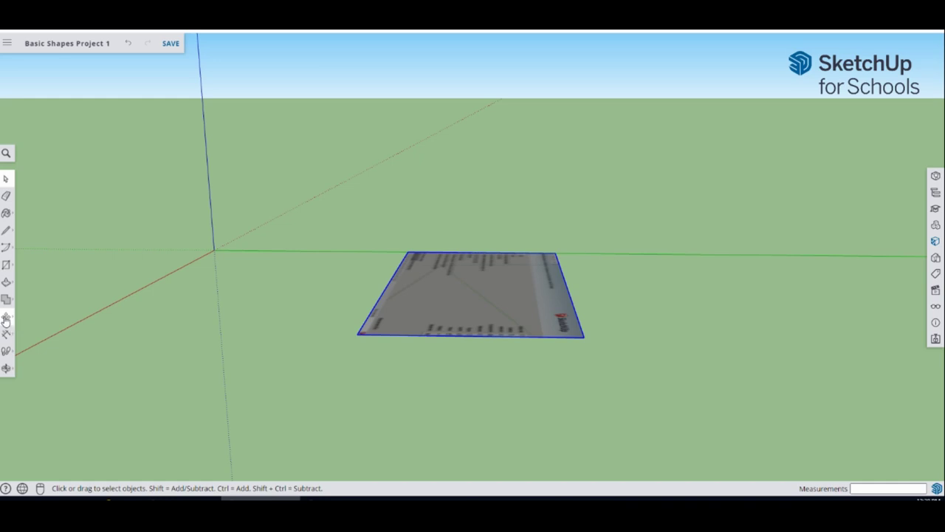
click(6, 319)
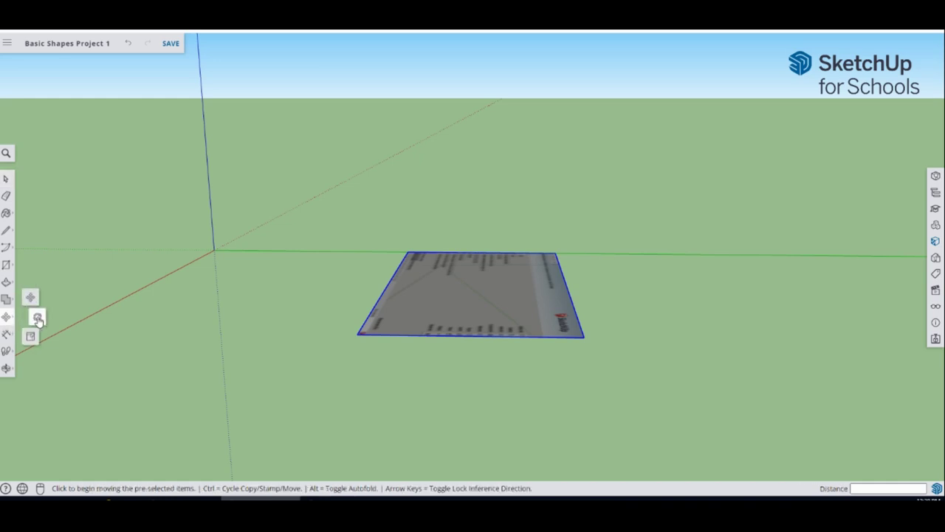
click(38, 319)
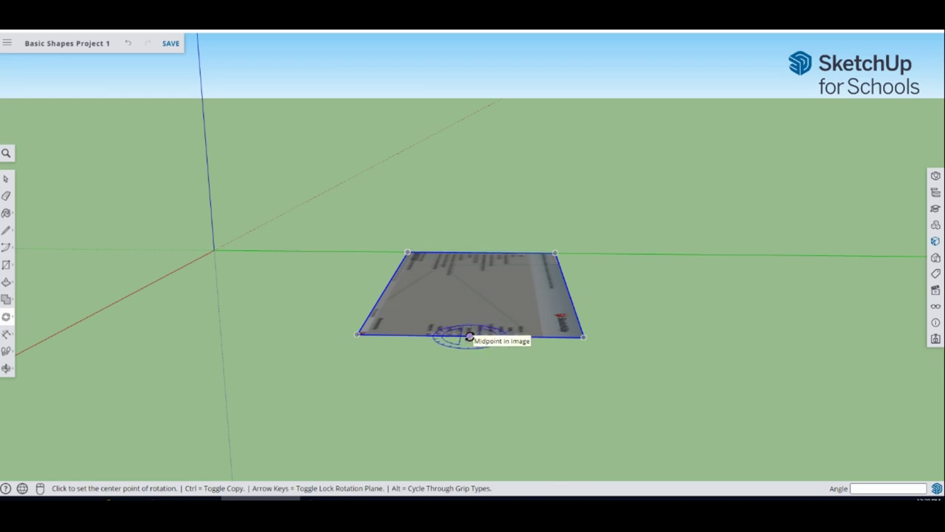
key(Left)
key(Right)
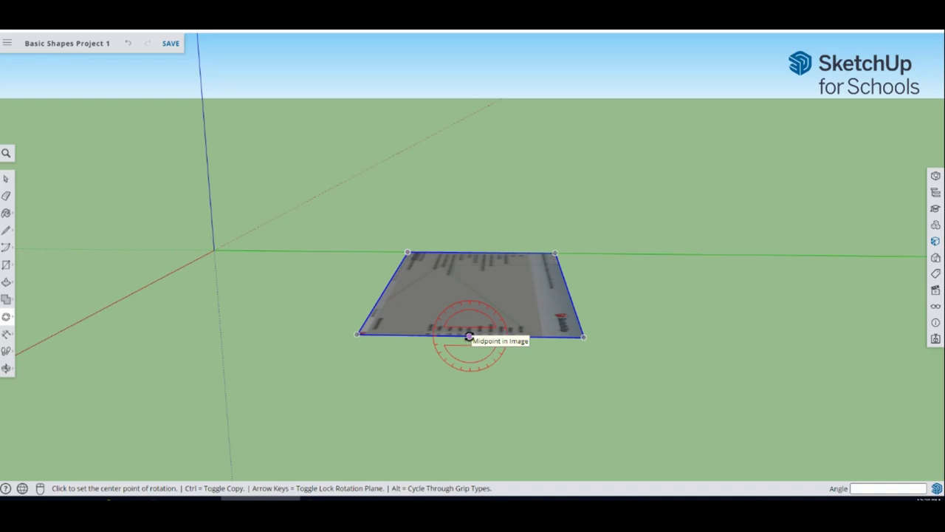
click(469, 336)
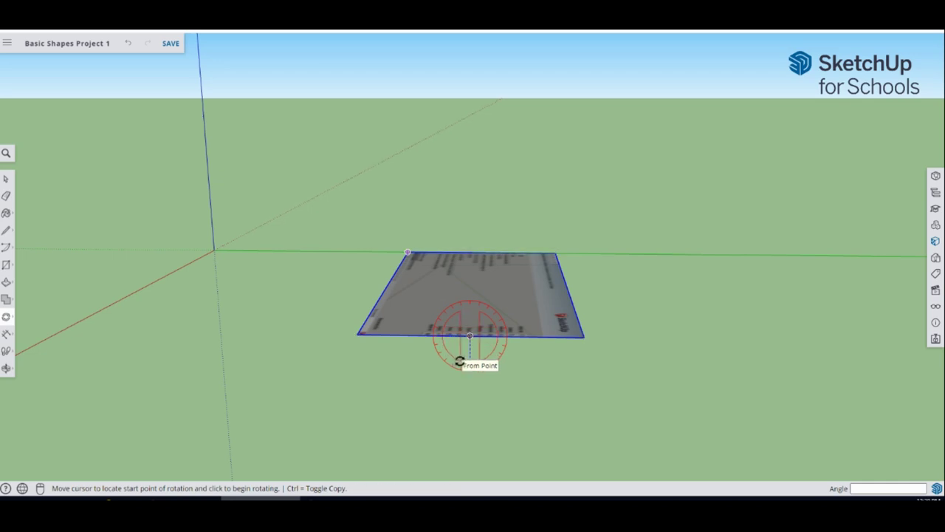
click(461, 361)
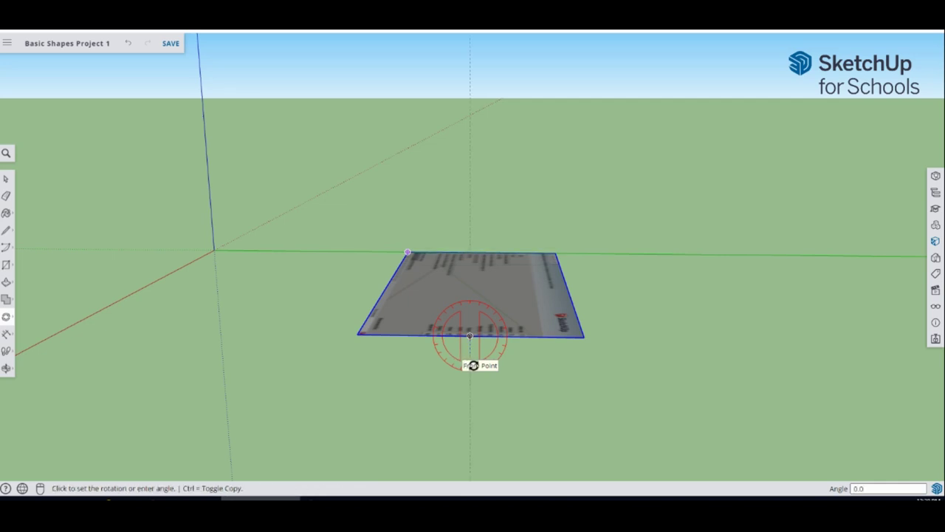
click(509, 340)
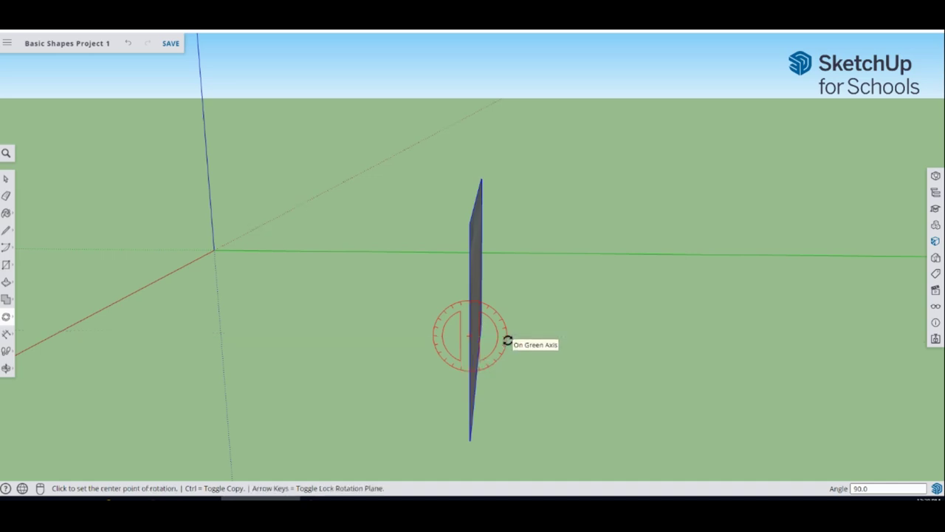
middle_drag(327, 321, 433, 348)
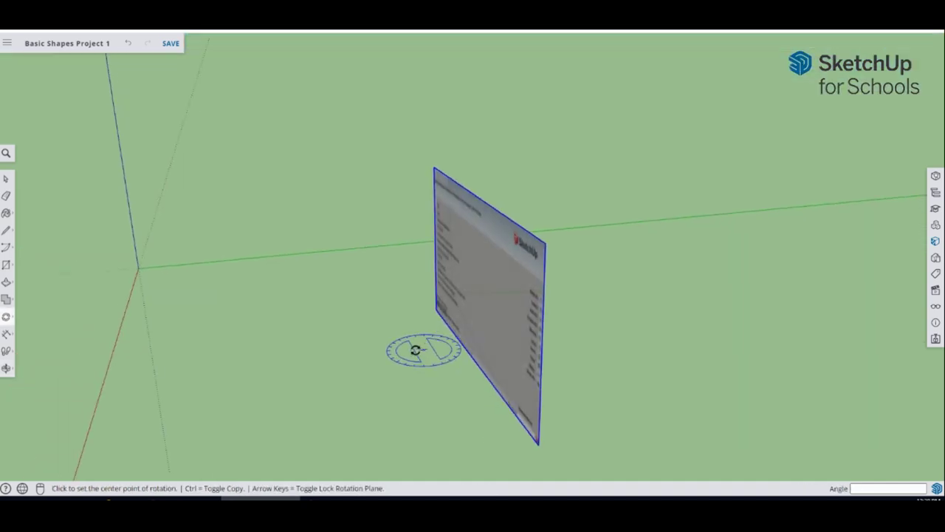
middle_drag(362, 345, 569, 306)
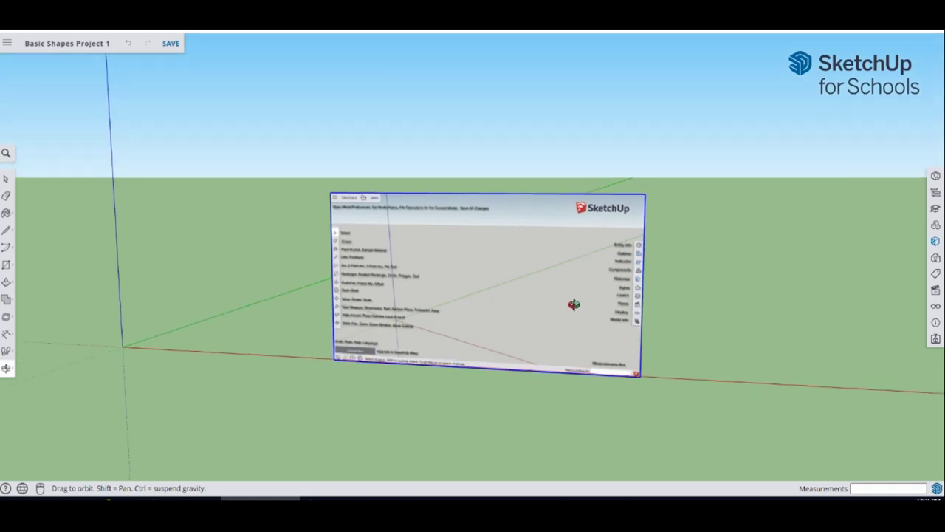
scroll(473, 326, up, 4)
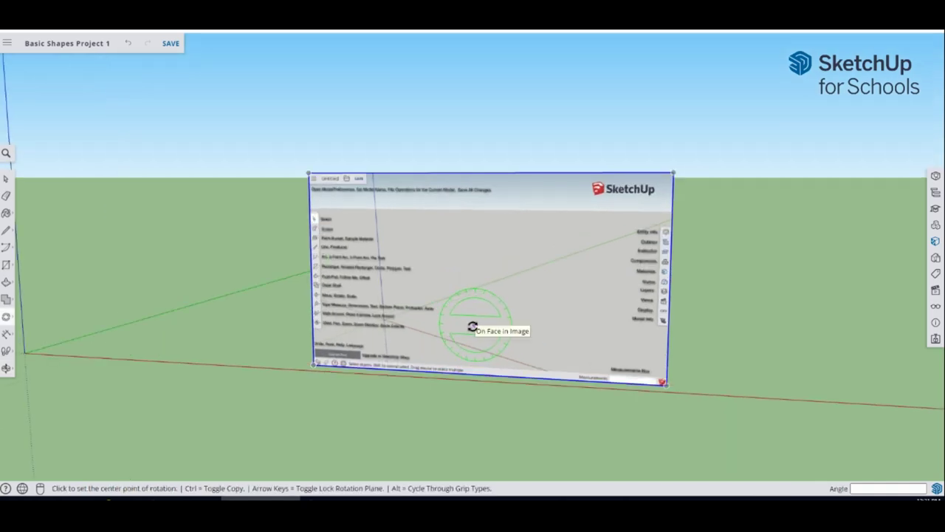
middle_drag(500, 330, 520, 327)
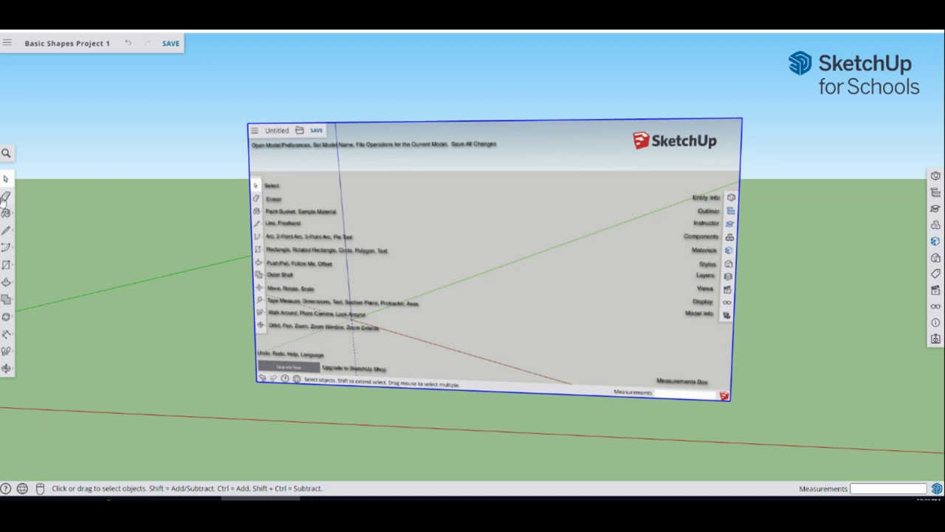
Erase the upright cheat sheet image with the Eraser, and undo the deletion
click(6, 197)
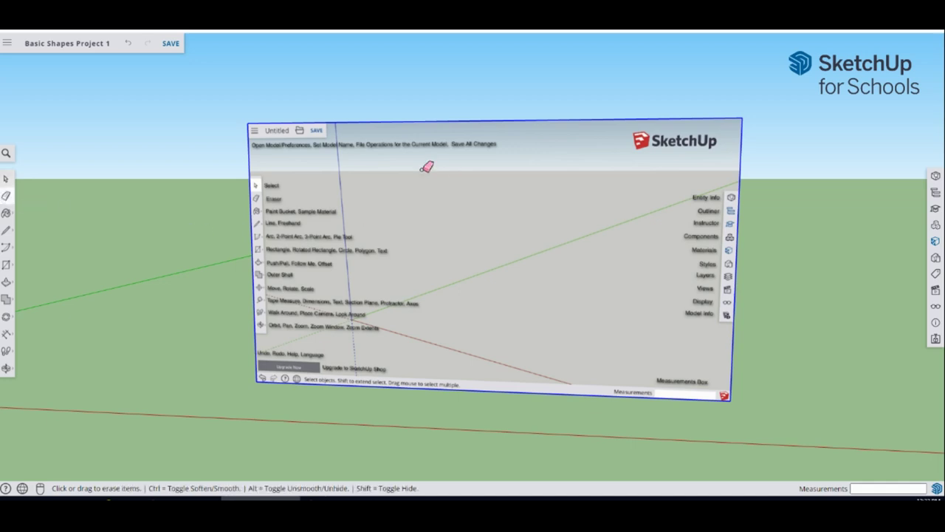
click(273, 122)
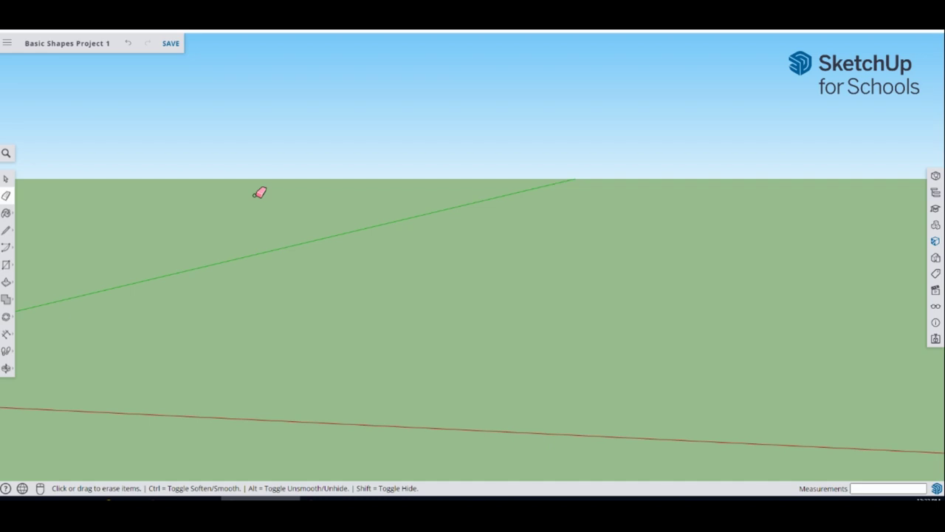
click(128, 44)
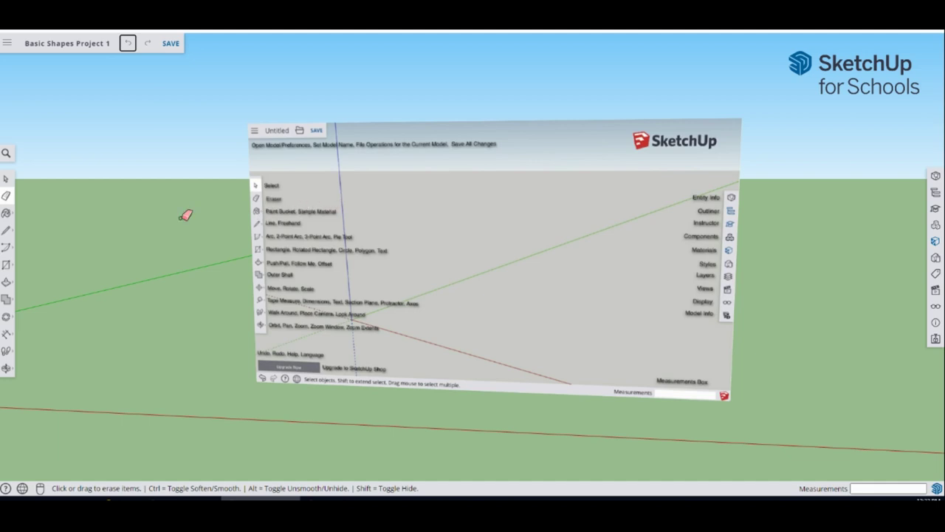
Start the Paint Bucket and examine the full range of swatches in the Colors category of the material library
click(9, 215)
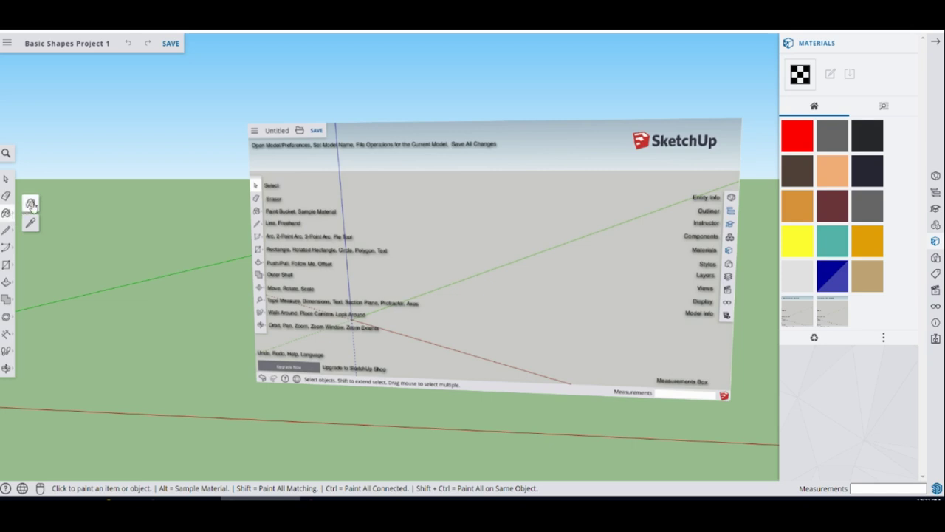
click(31, 204)
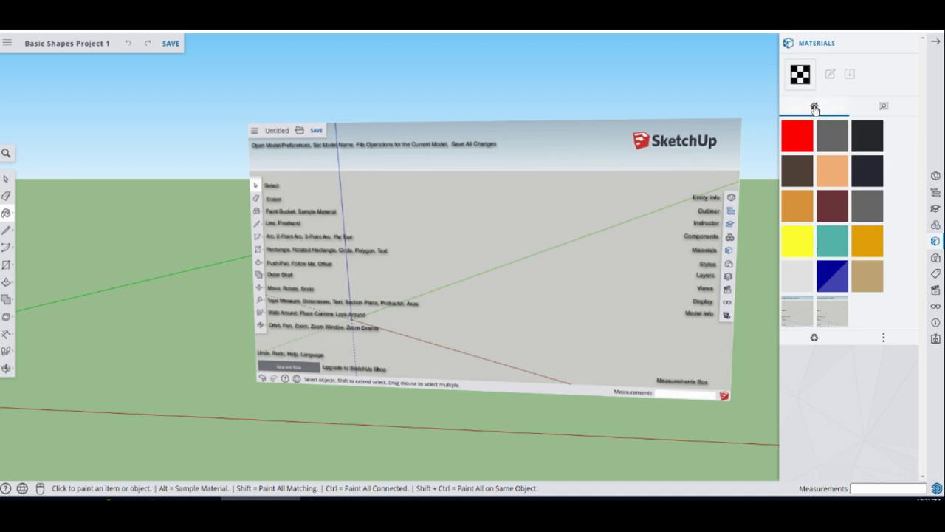
click(885, 109)
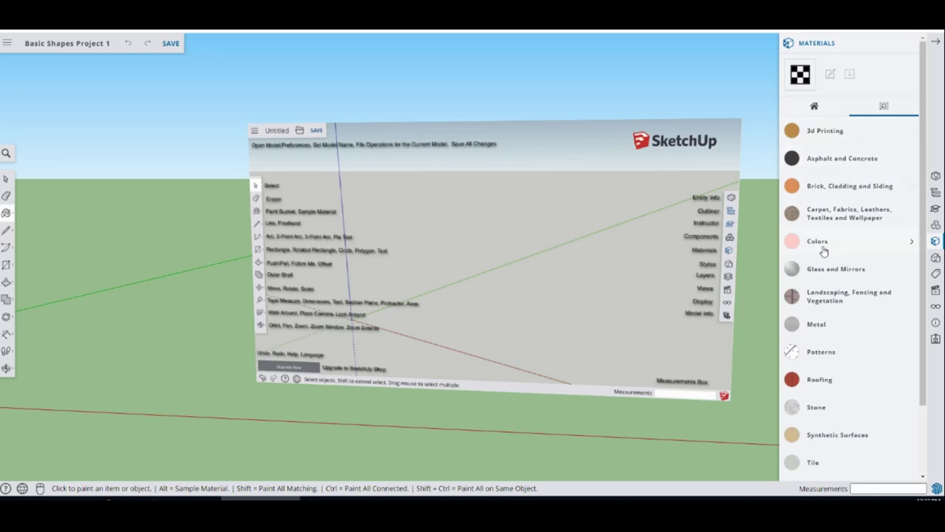
click(908, 244)
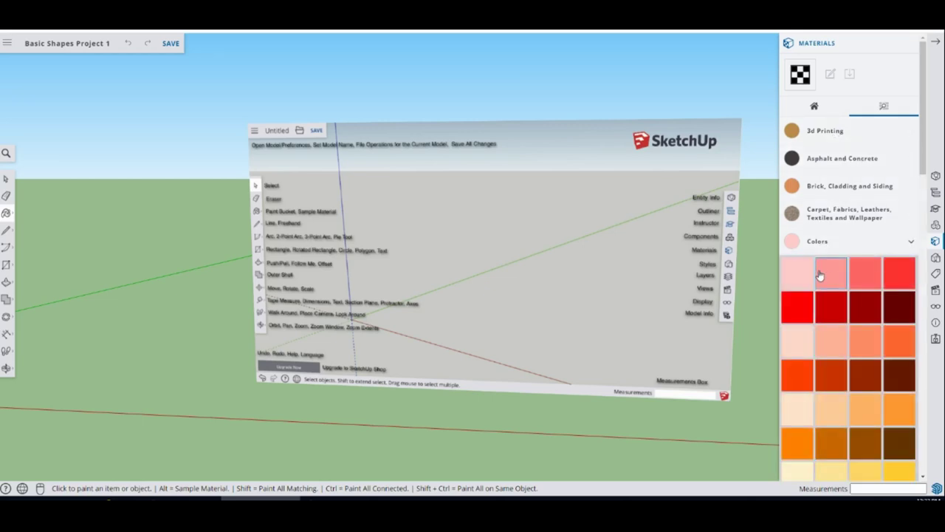
scroll(838, 341, down, 5)
scroll(835, 339, down, 12)
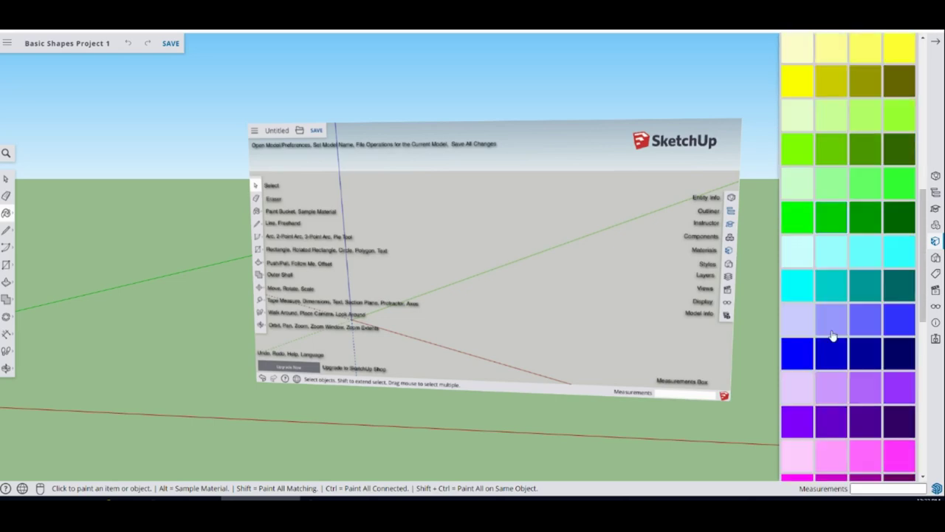
scroll(831, 329, up, 20)
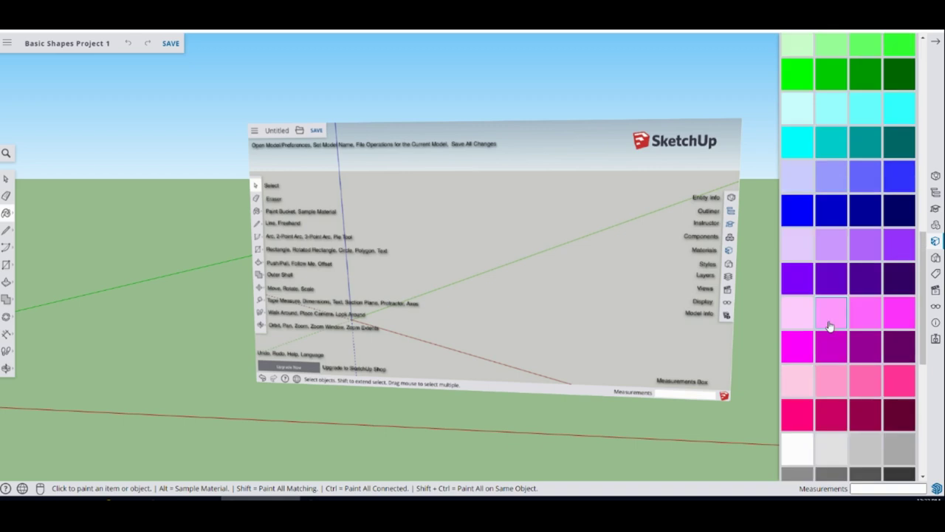
scroll(831, 320, down, 15)
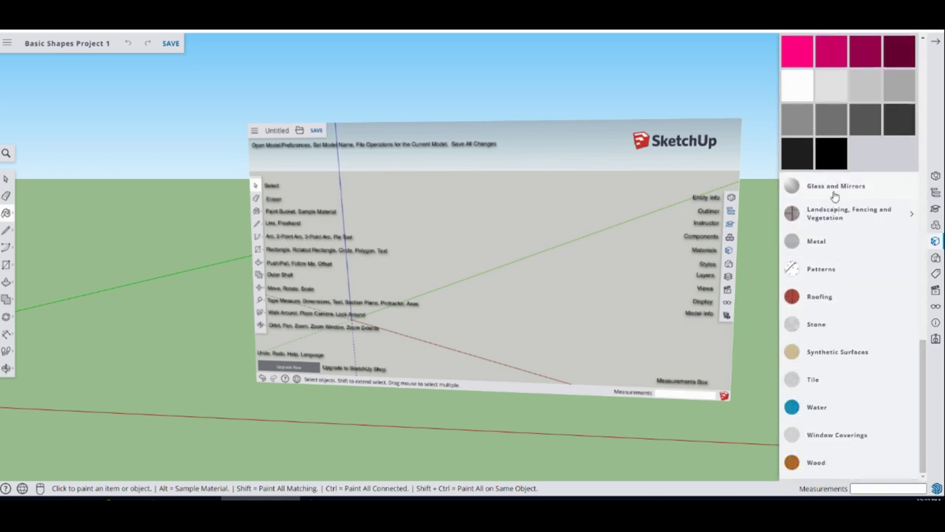
Expand and examine the Glass and Mirrors, Landscaping, Fencing and Vegetation, Metal, and Patterns material categories
click(835, 187)
click(828, 320)
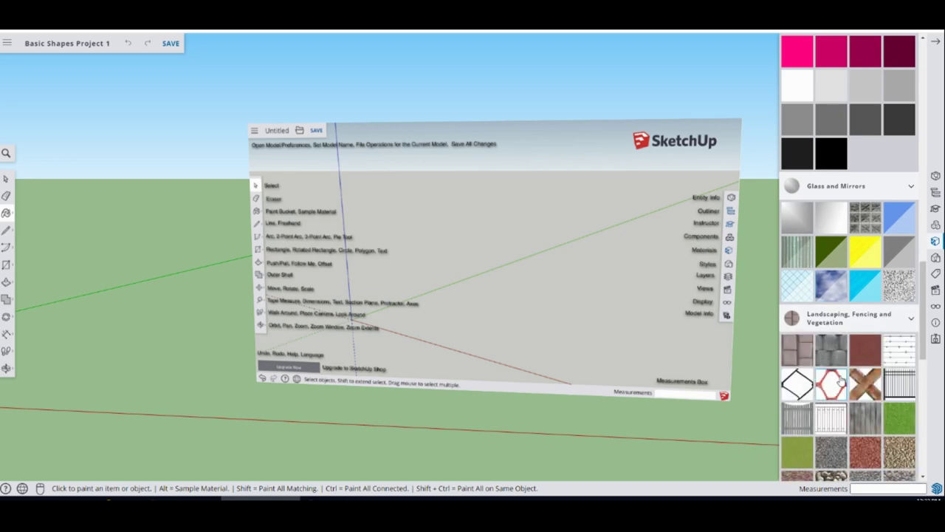
scroll(834, 347, down, 5)
scroll(835, 325, down, 3)
click(827, 263)
scroll(838, 318, down, 3)
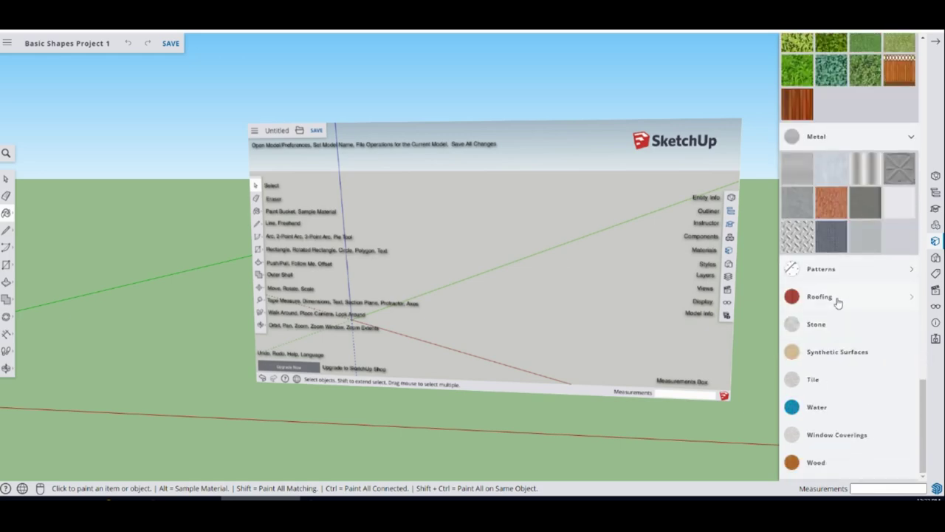
click(844, 271)
scroll(842, 354, down, 5)
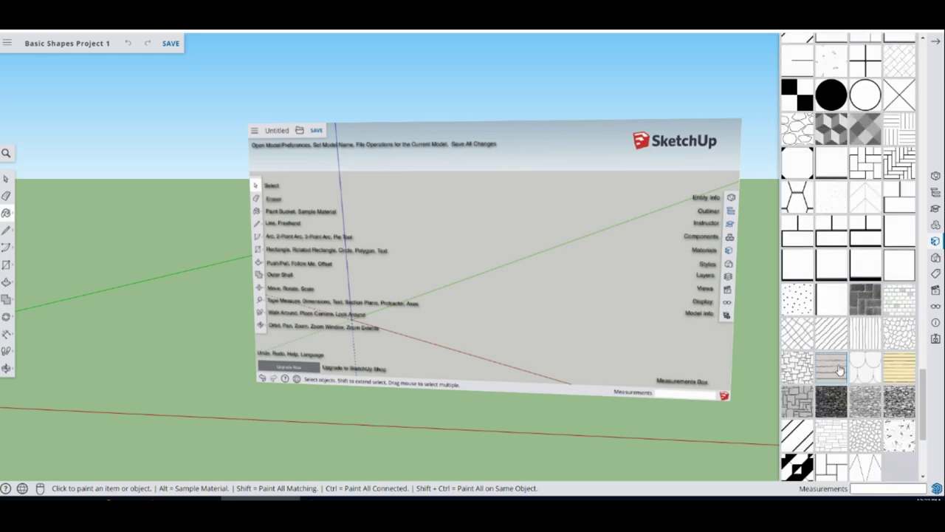
Expand and examine the Roofing, Stone, Water, Window Coverings and Wood material categories, and close the material library
click(840, 292)
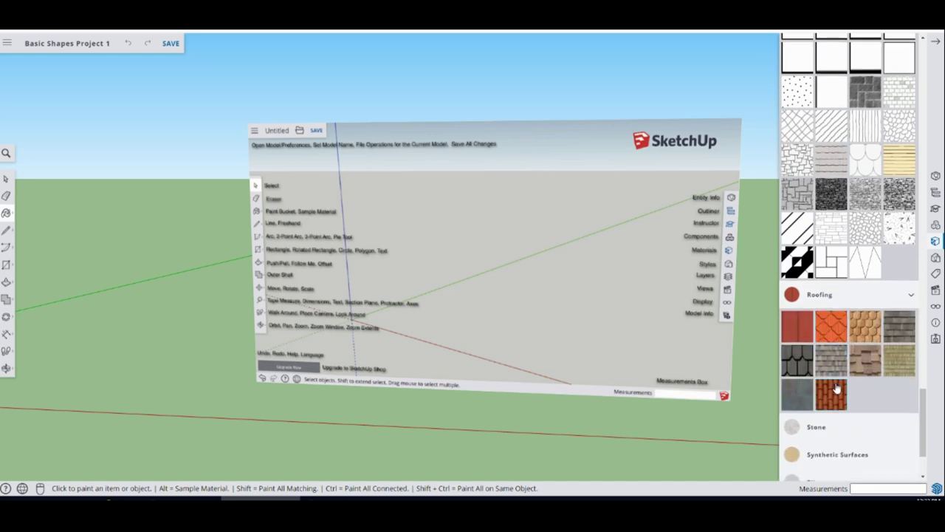
scroll(838, 310, down, 3)
click(833, 327)
scroll(831, 417, down, 2)
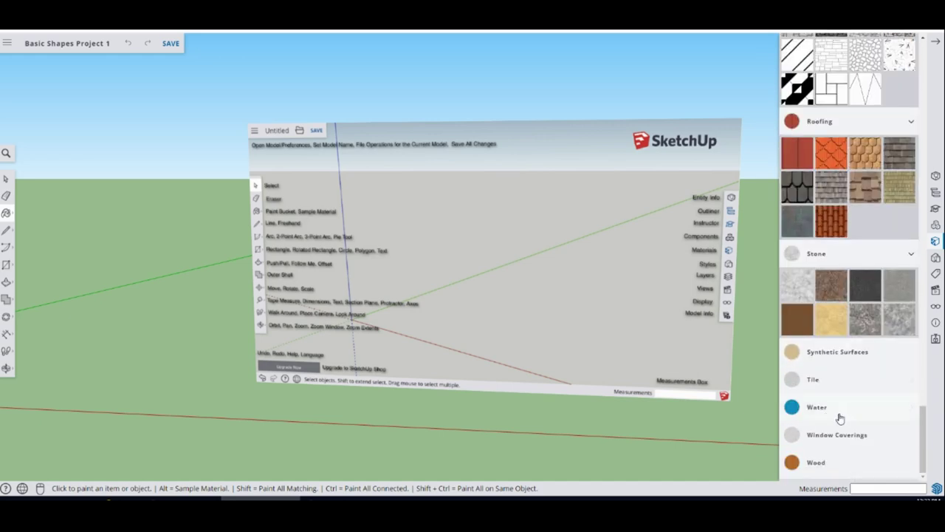
click(834, 416)
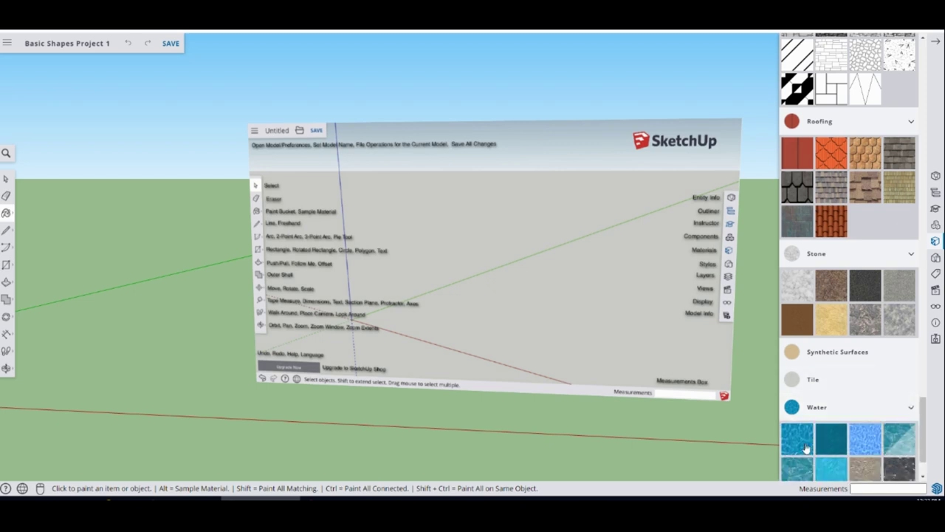
scroll(835, 415, down, 2)
click(831, 435)
scroll(829, 436, down, 3)
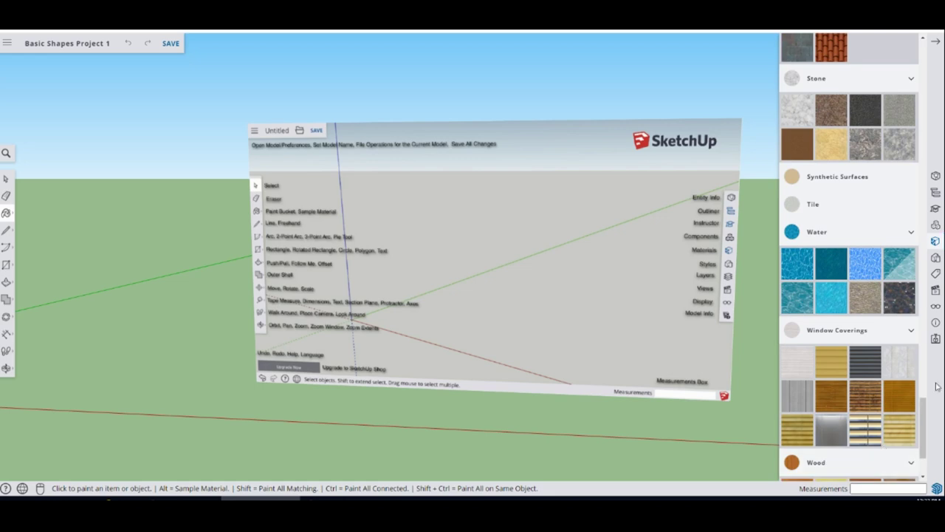
scroll(849, 336, up, 10)
scroll(837, 323, up, 5)
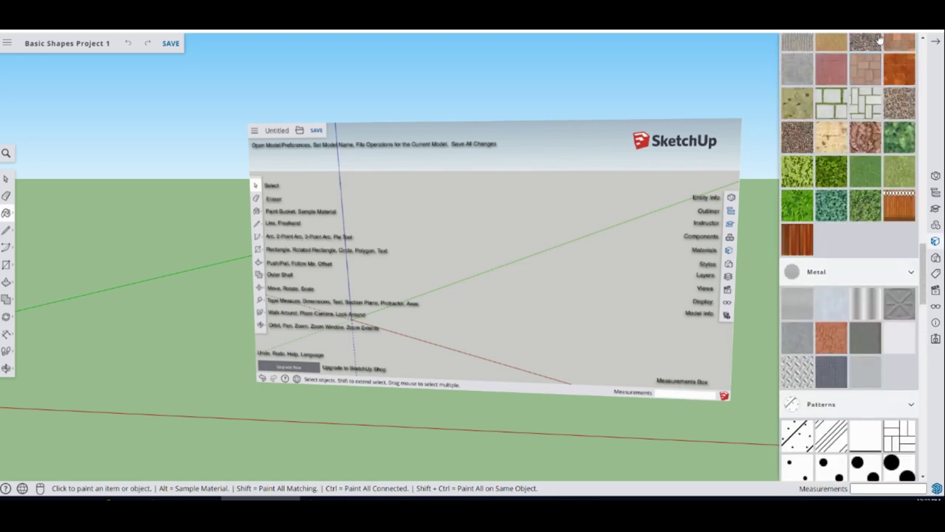
click(936, 45)
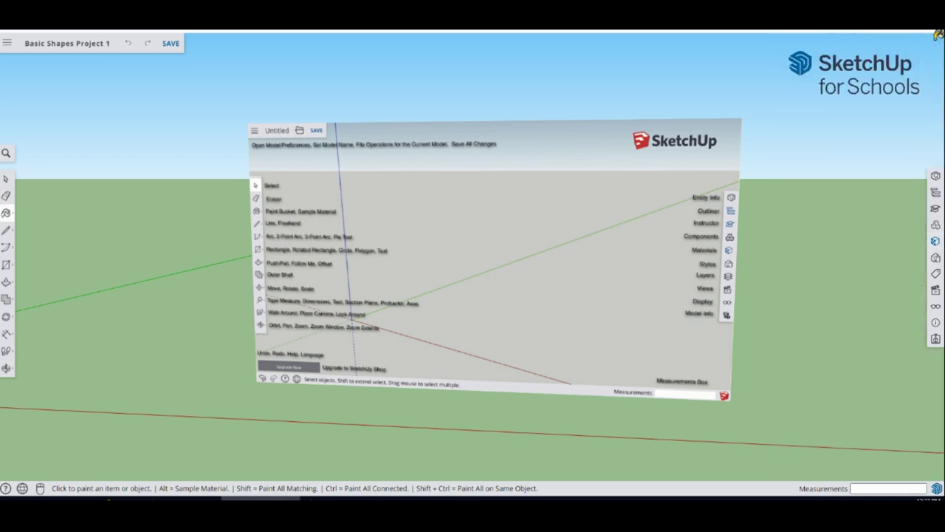
Look at the Sample Material option of the Paint Bucket, and close the material library
click(6, 215)
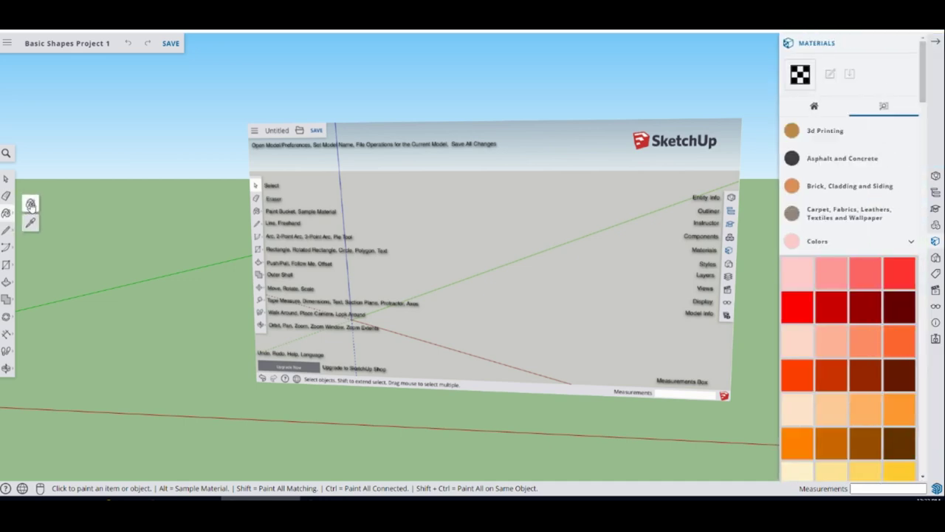
click(30, 224)
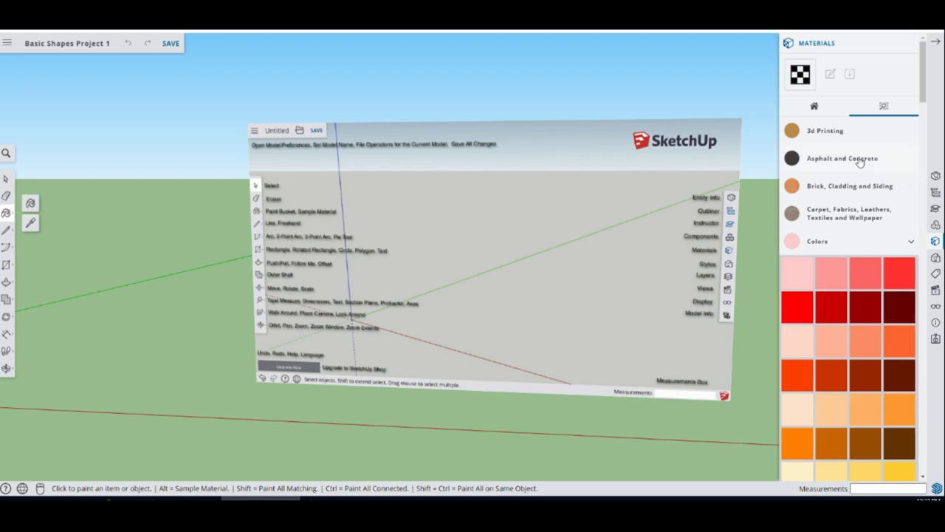
click(937, 42)
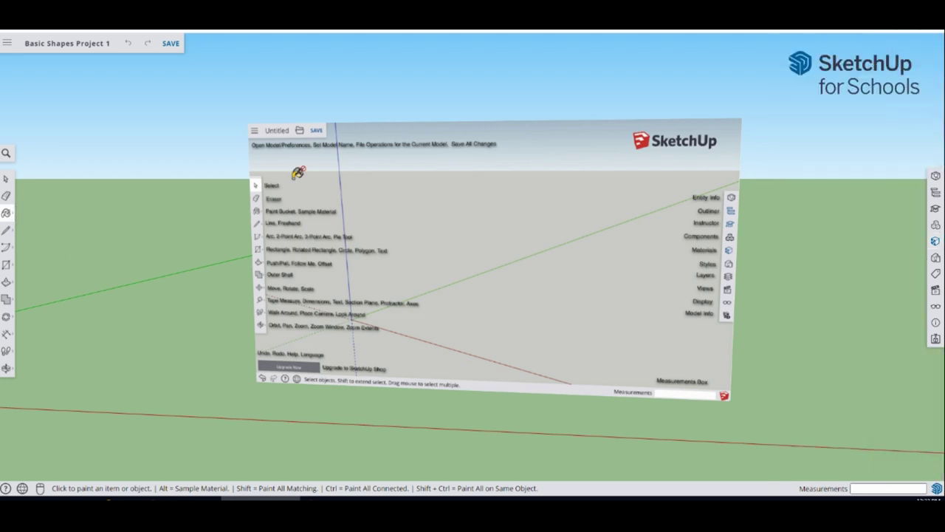
Draw a single straight line about 1' 3 5/16" long in the empty area beside the cheat sheet image, crossing the green axis
click(6, 230)
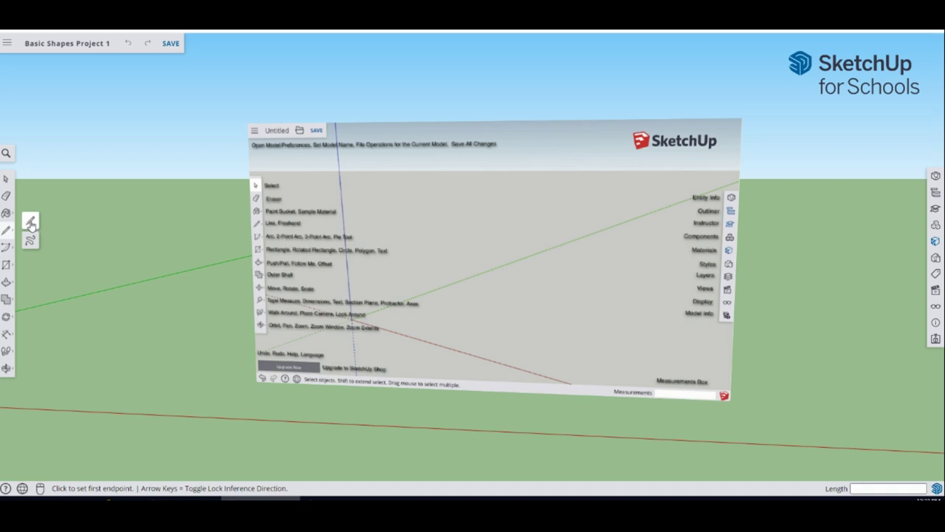
click(75, 343)
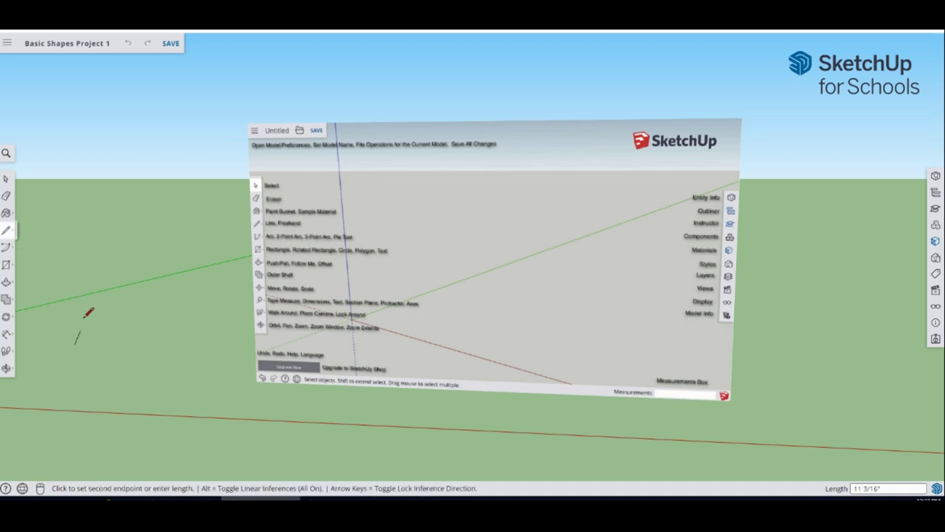
click(70, 241)
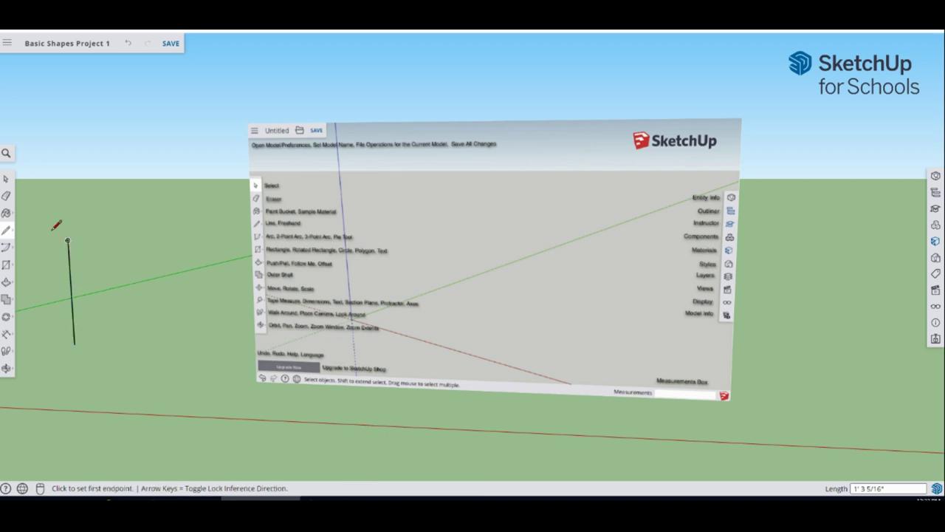
Draw a small irregular closed shape with the Freehand tool between the straight line and the cheat sheet image
click(6, 229)
click(27, 242)
mouse_move(112, 337)
mouse_down()
mouse_move(102, 295)
mouse_move(134, 305)
mouse_move(137, 325)
mouse_move(158, 343)
mouse_move(137, 354)
mouse_move(113, 337)
mouse_up()
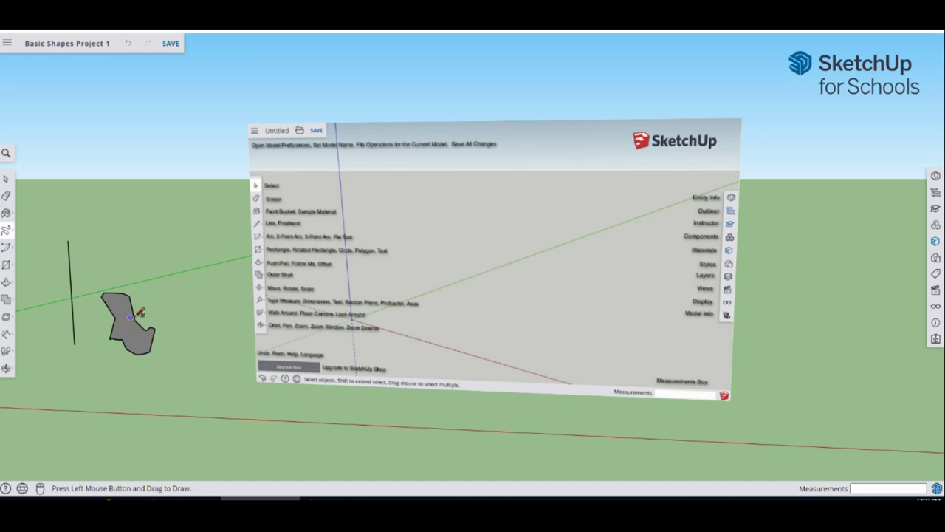
middle_drag(149, 313, 159, 330)
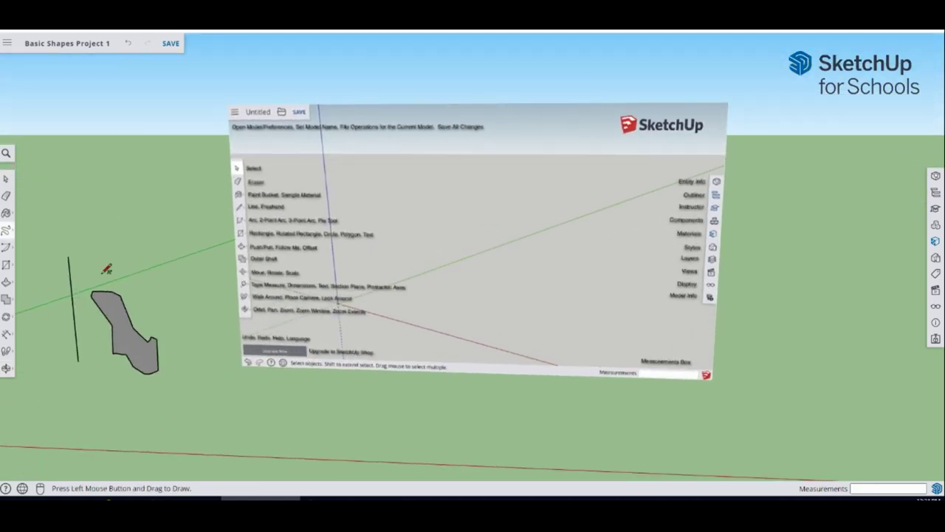
Erase the freehand shape, and undo the erasure, the freehand drawing and the straight line
click(5, 196)
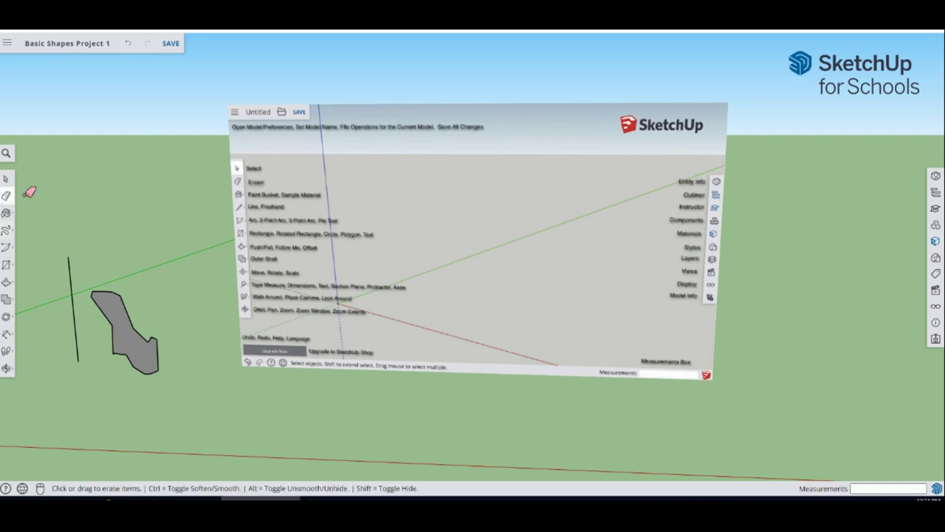
click(112, 297)
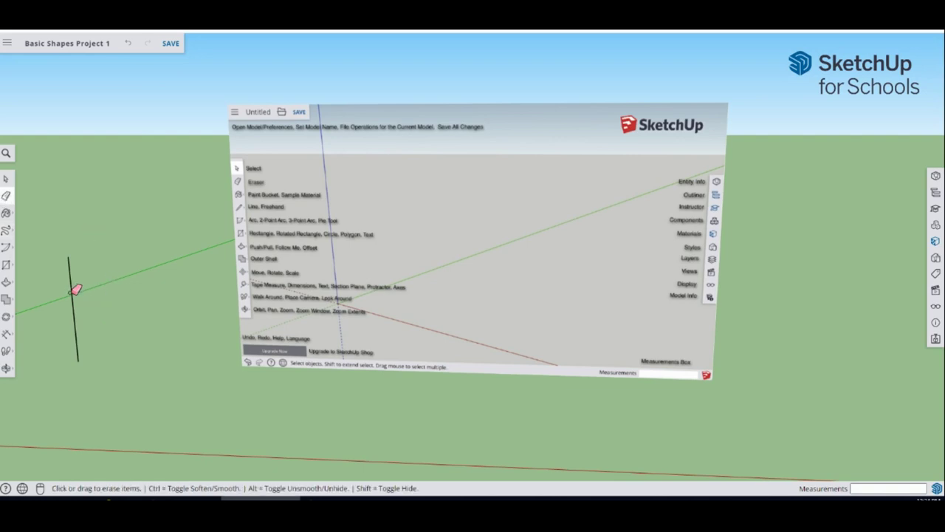
click(128, 44)
click(128, 44)
click(128, 43)
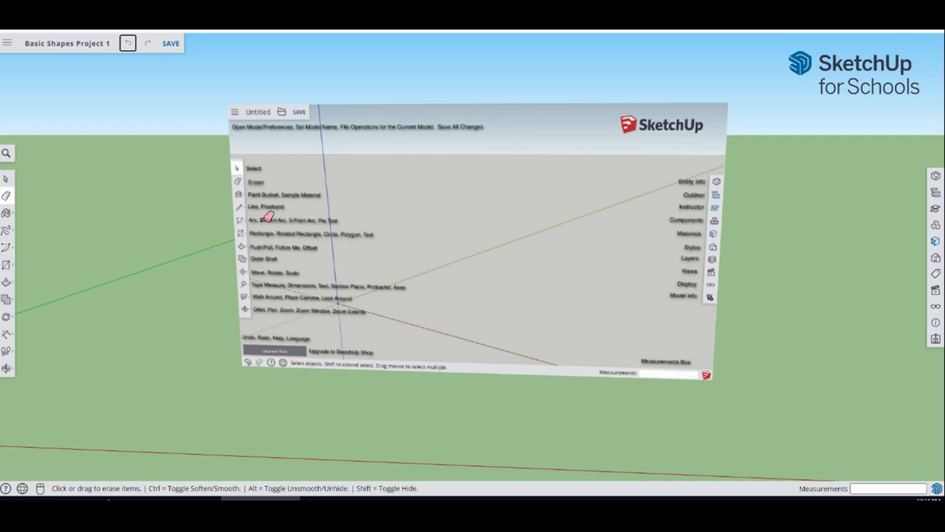
Look through the tool groups for arcs, rectangles and other shapes, Push/Pull, and Outer Shell
click(7, 250)
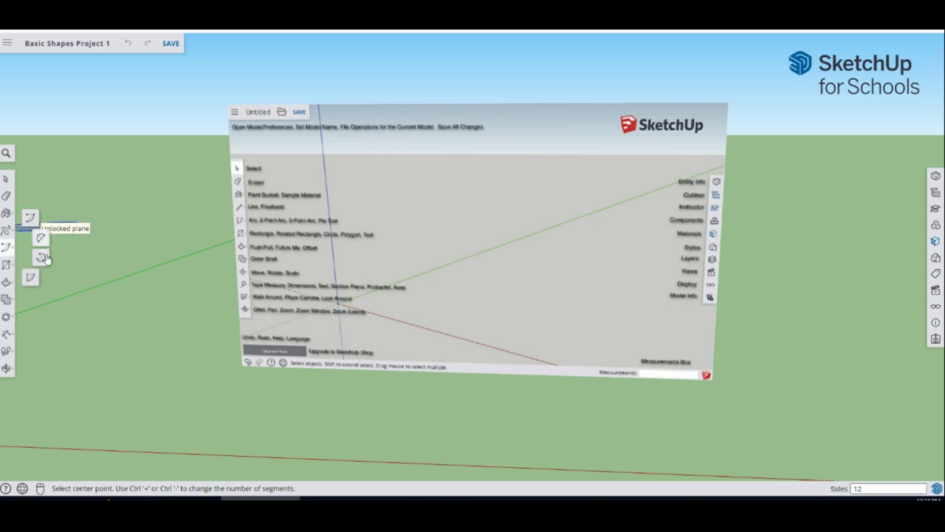
click(6, 266)
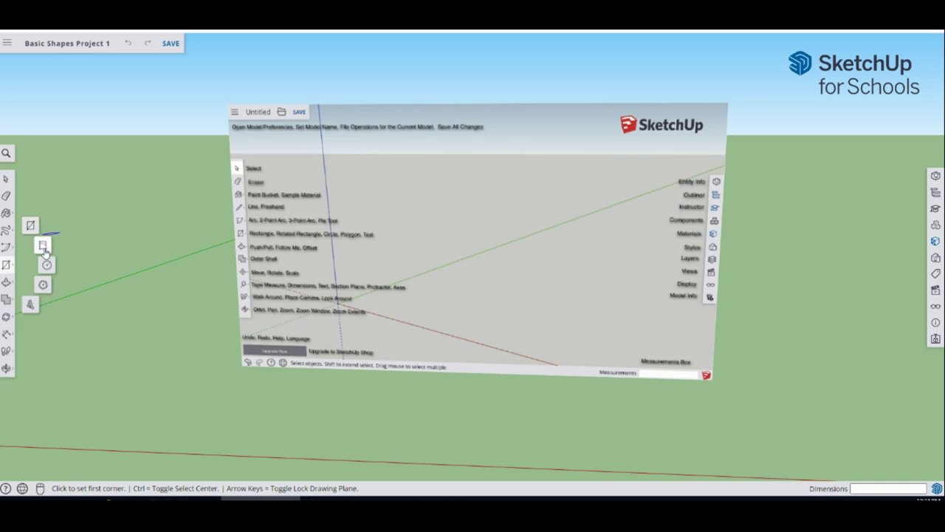
click(6, 282)
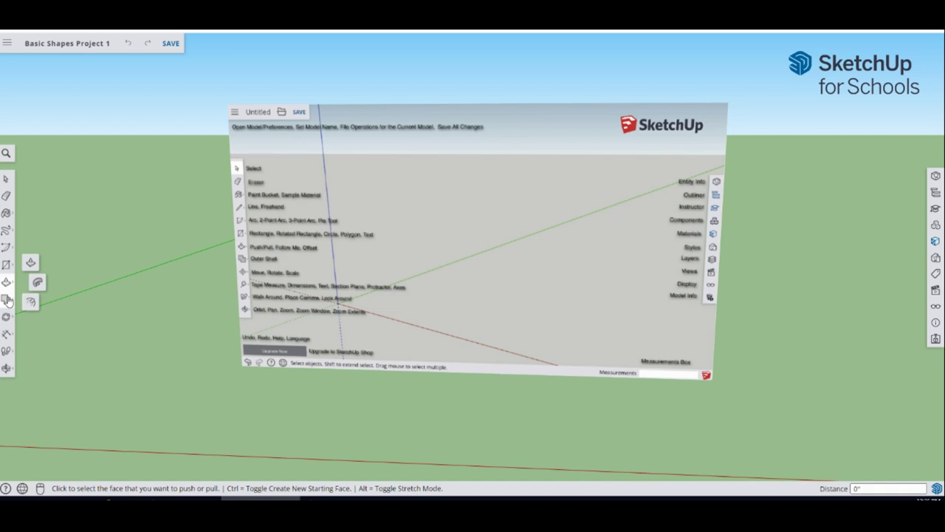
click(7, 300)
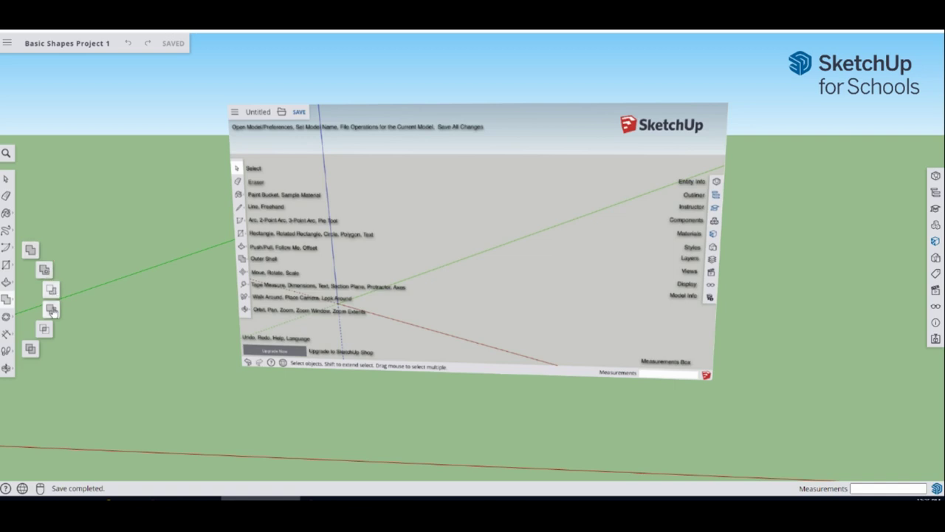
Look through the tool groups for Move, Rotate and Scale, for measuring and dimensions, and for walking around
click(7, 317)
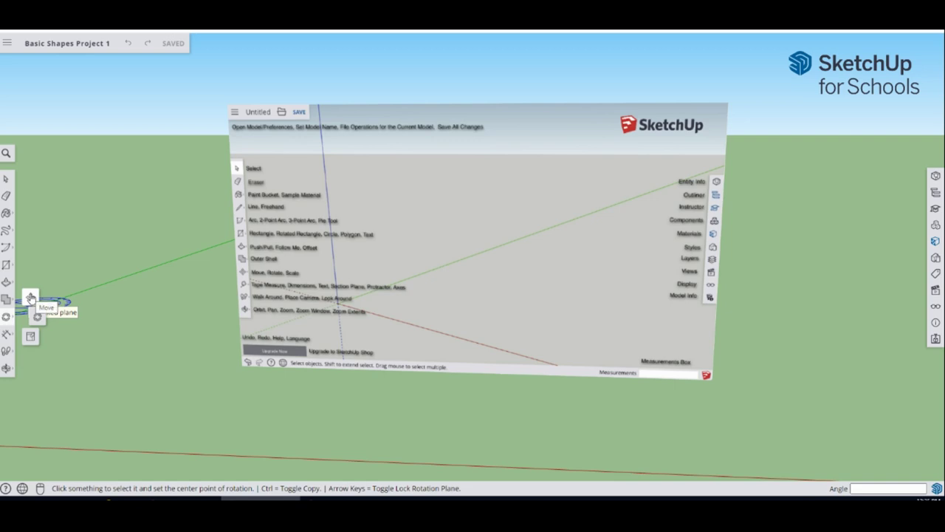
click(6, 335)
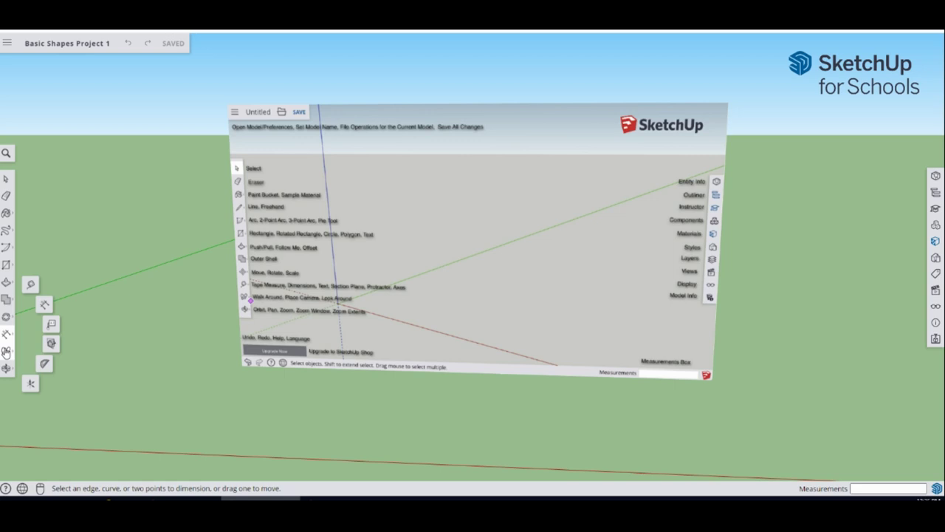
click(6, 351)
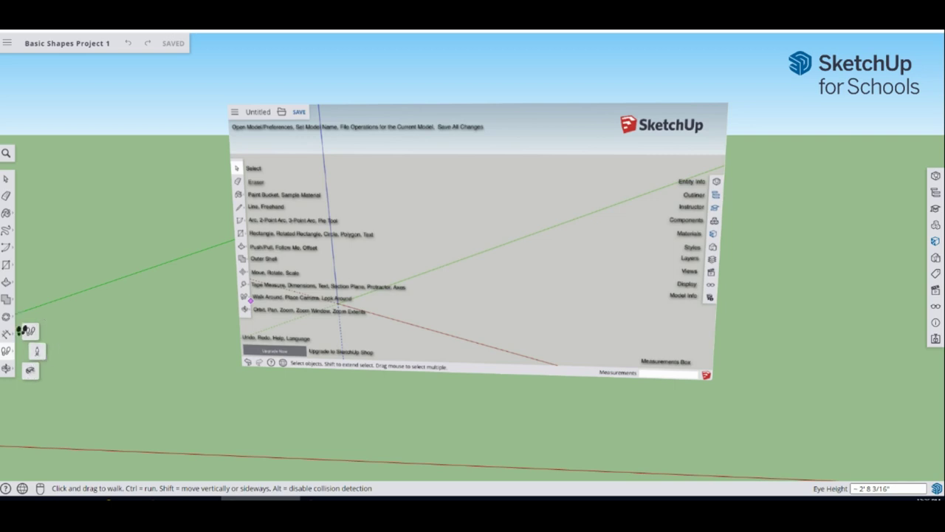
Try the Orbit tool around the cheat sheet image twice, and return to the Select tool
click(5, 370)
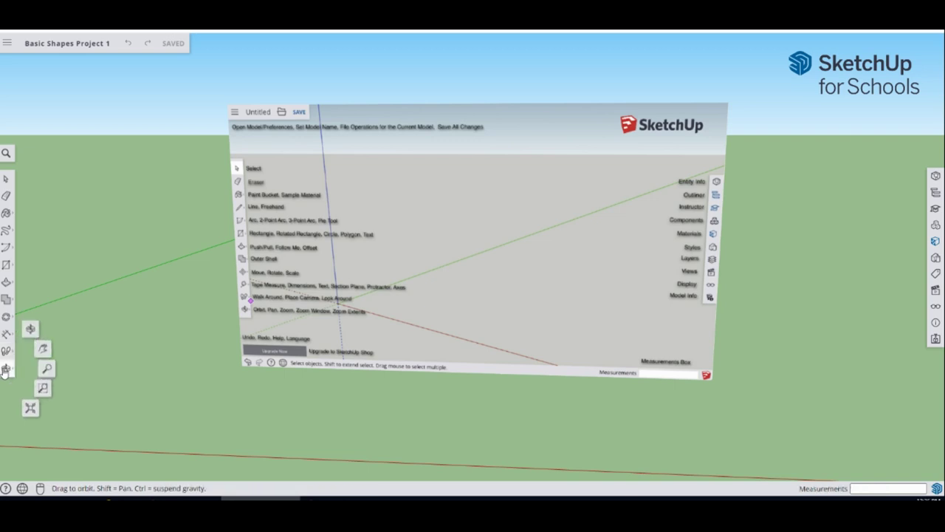
click(31, 329)
mouse_move(101, 323)
mouse_down()
mouse_move(122, 325)
mouse_move(82, 325)
mouse_move(131, 333)
mouse_move(88, 319)
mouse_move(97, 318)
mouse_move(249, 327)
mouse_move(165, 329)
mouse_move(119, 303)
mouse_move(107, 324)
mouse_up()
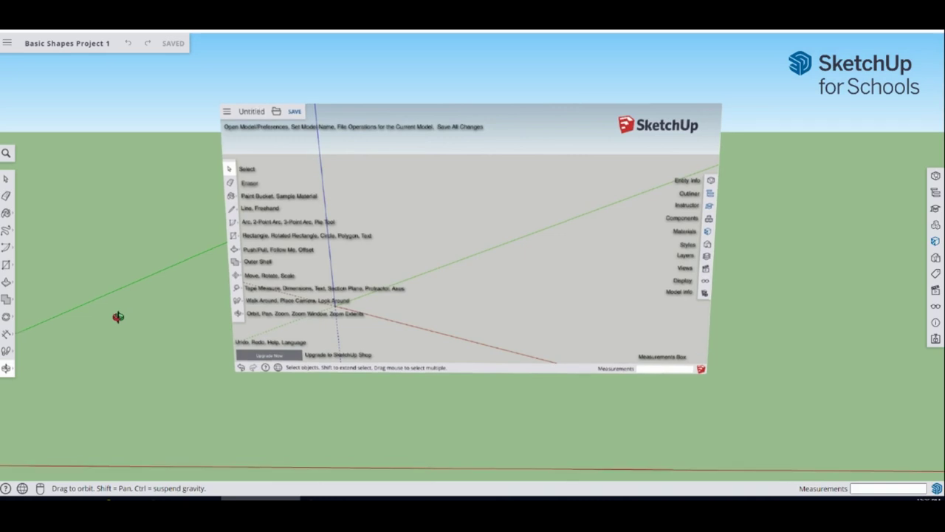
click(6, 179)
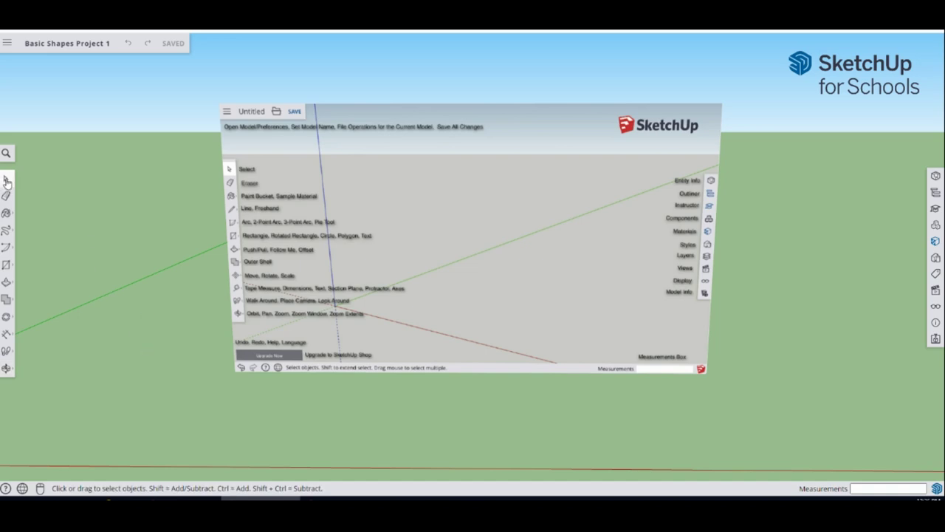
key(o)
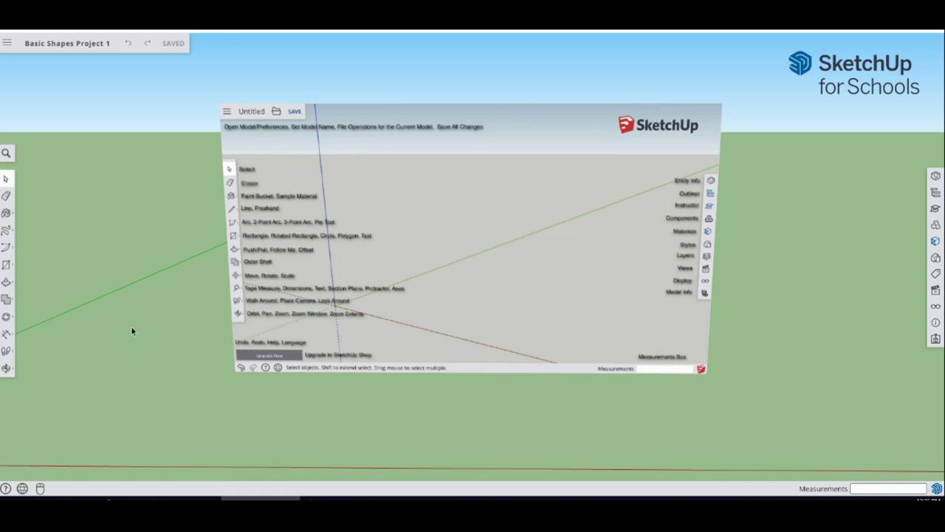
mouse_move(131, 325)
mouse_down()
mouse_move(181, 338)
mouse_move(123, 323)
mouse_up()
key(space)
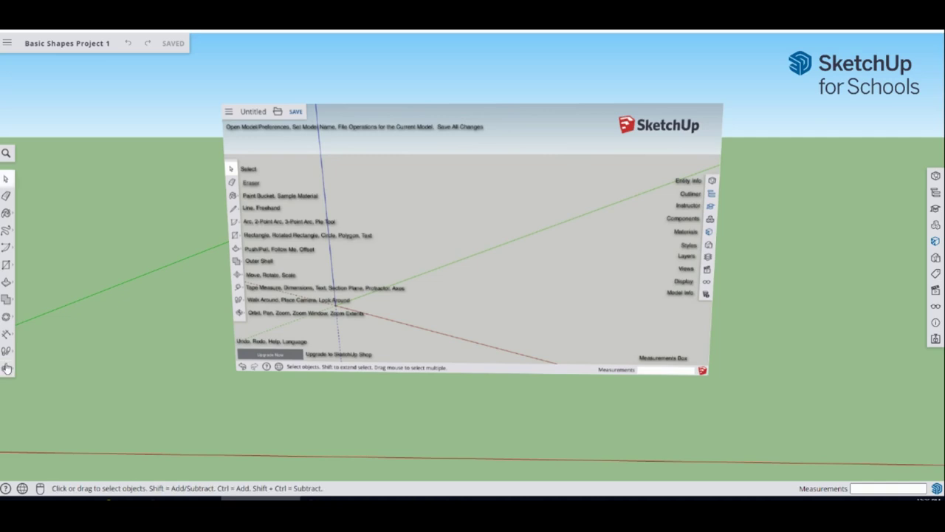
Try the Pan tool by shifting the view of the cheat sheet image slightly
click(5, 368)
click(44, 348)
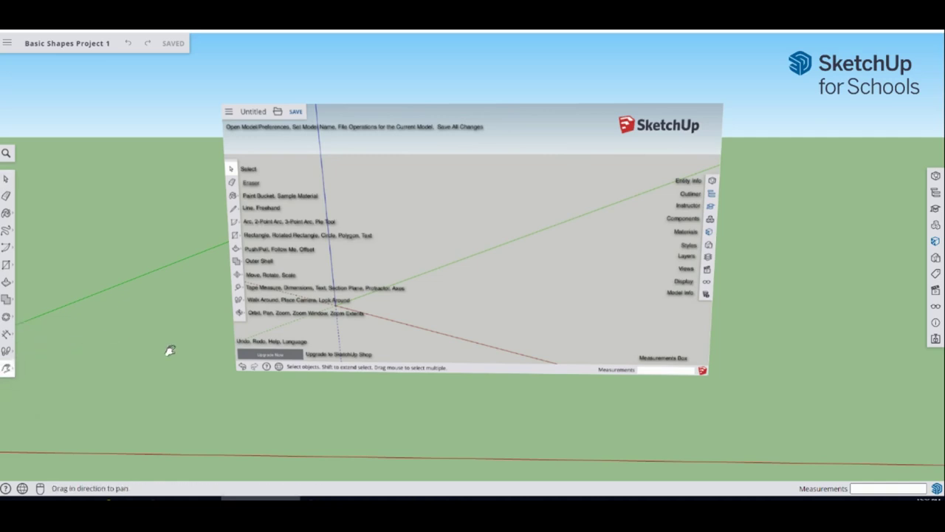
mouse_move(369, 348)
mouse_down()
mouse_move(221, 348)
mouse_move(176, 338)
mouse_move(388, 355)
mouse_move(406, 244)
mouse_move(376, 411)
mouse_move(358, 312)
mouse_move(359, 337)
mouse_up()
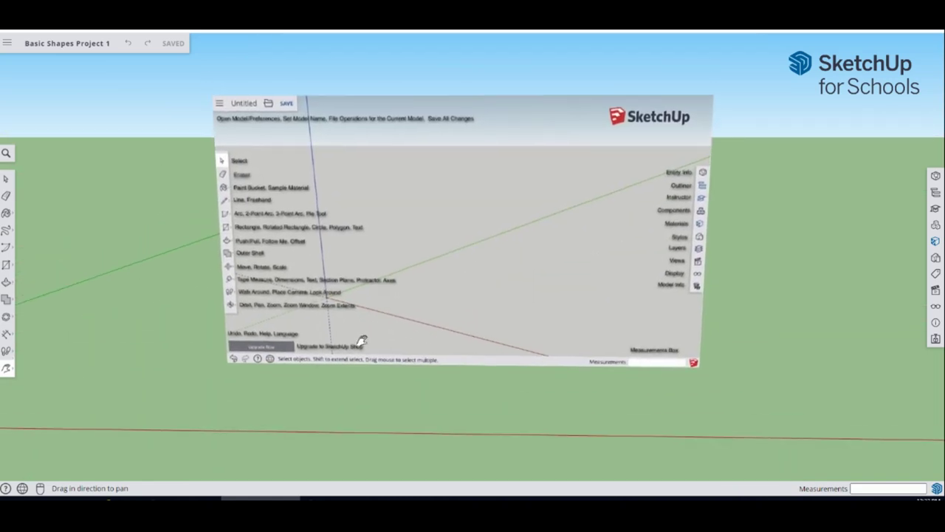
Try the Zoom tool on the cheat sheet image, and return to the Select tool
click(8, 369)
click(45, 369)
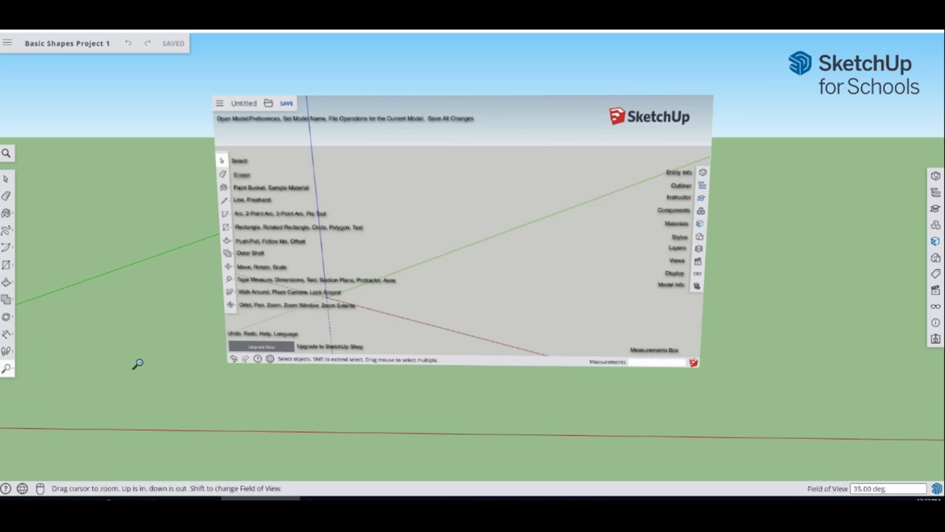
scroll(158, 335, down, 2)
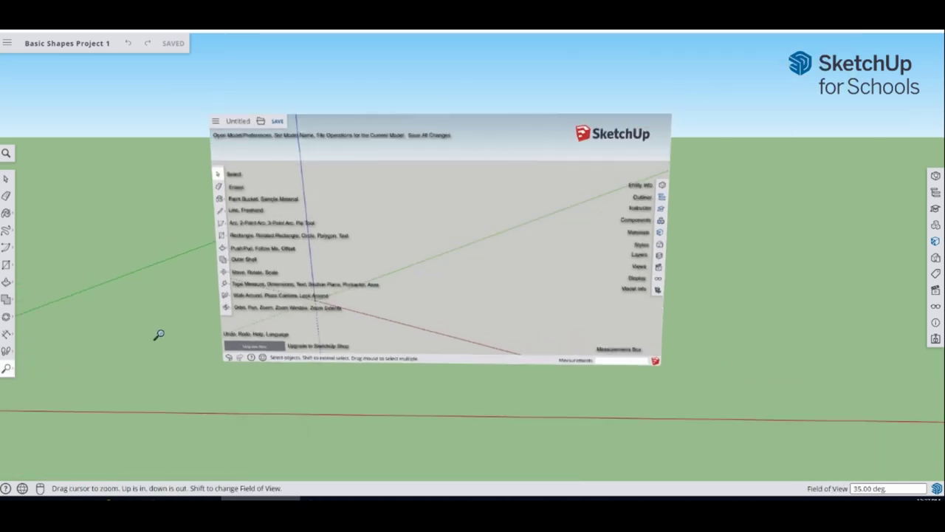
click(5, 180)
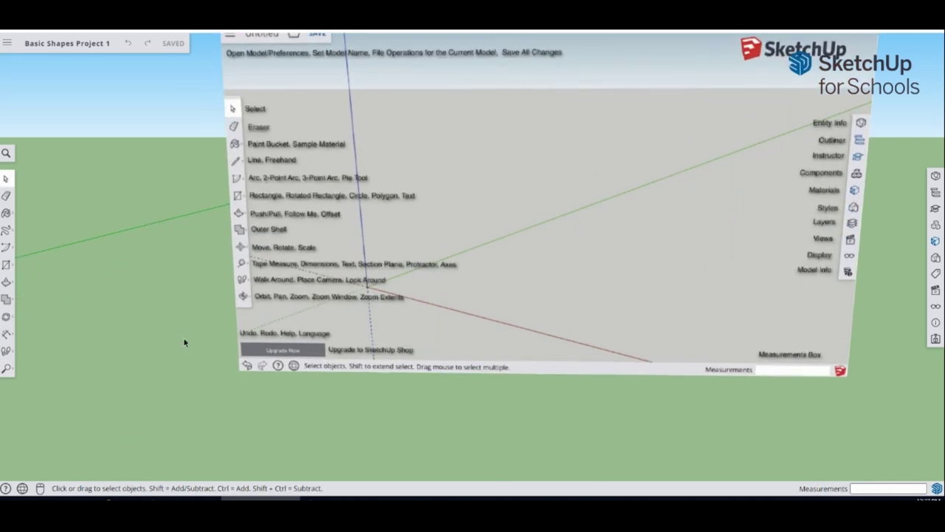
scroll(185, 342, down, 2)
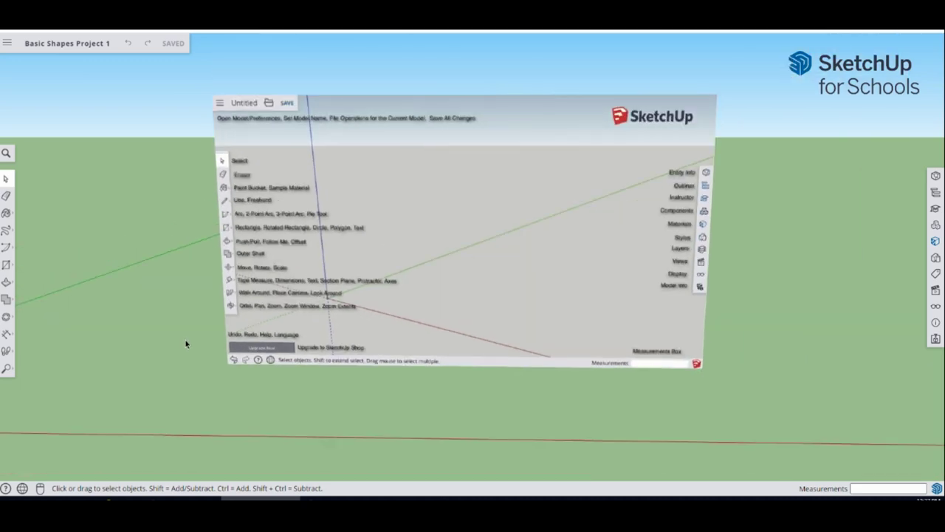
Zoom in on the Orbit and Pan entry of the cheat sheet image with Zoom Window
click(6, 367)
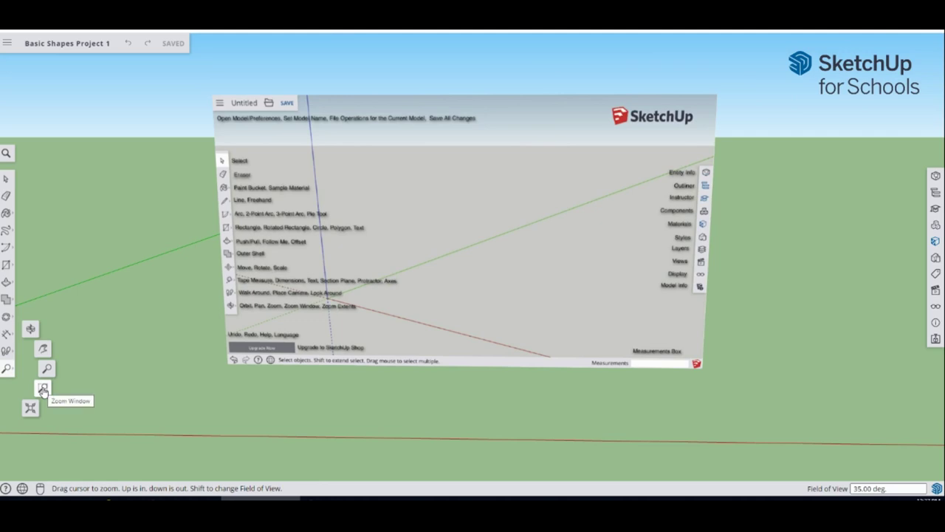
click(42, 390)
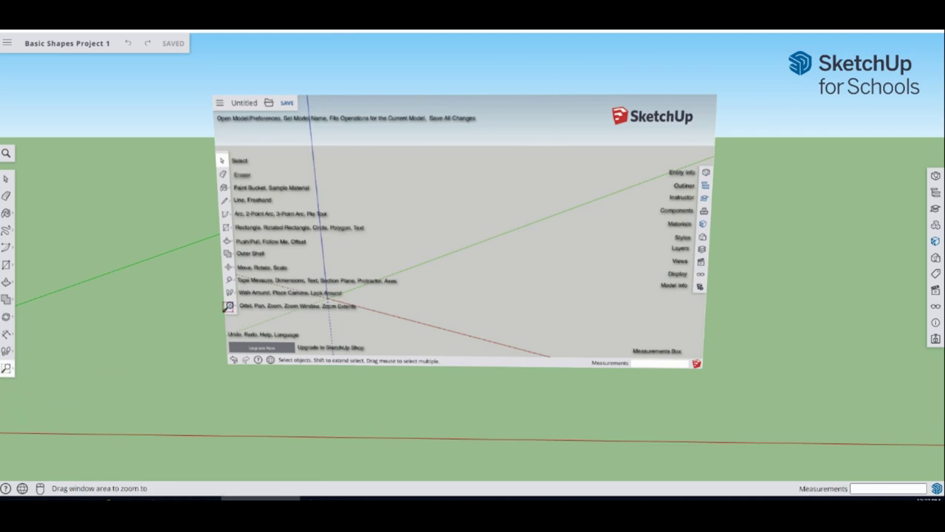
key(space)
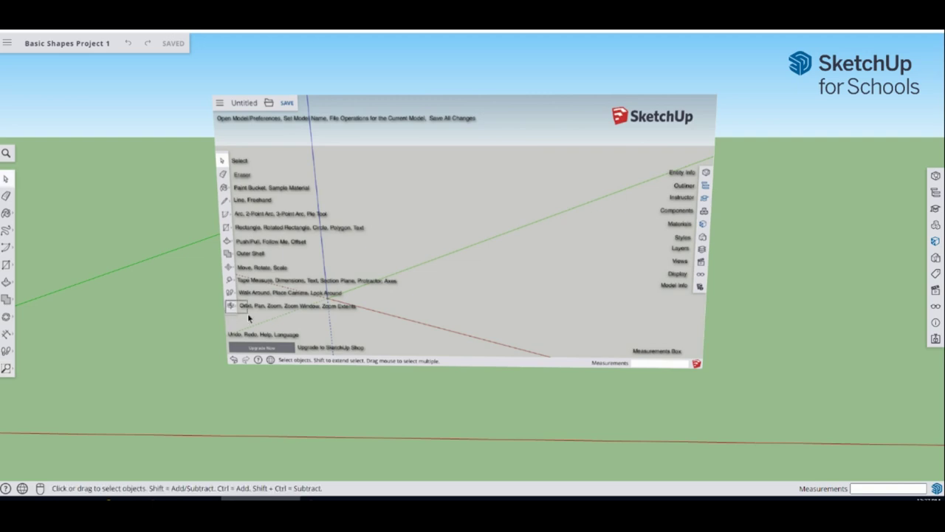
click(6, 367)
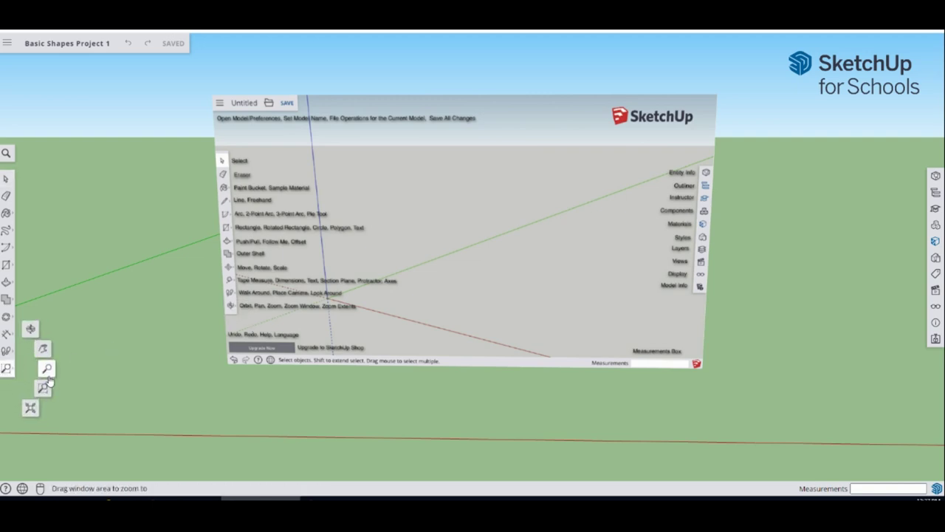
drag(218, 298, 264, 331)
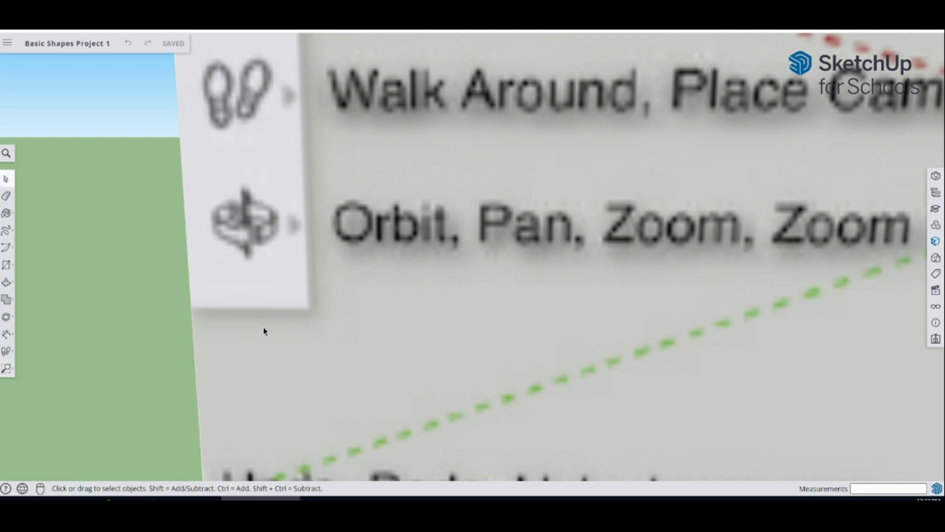
key(ctrl+z)
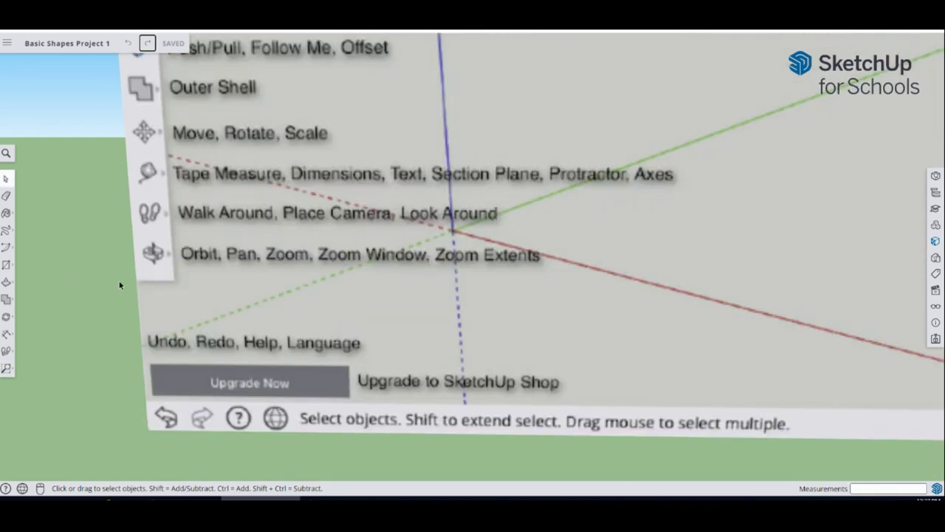
Fit the whole cheat sheet image in view with Zoom Extents, and try zooming in and out from there
click(9, 369)
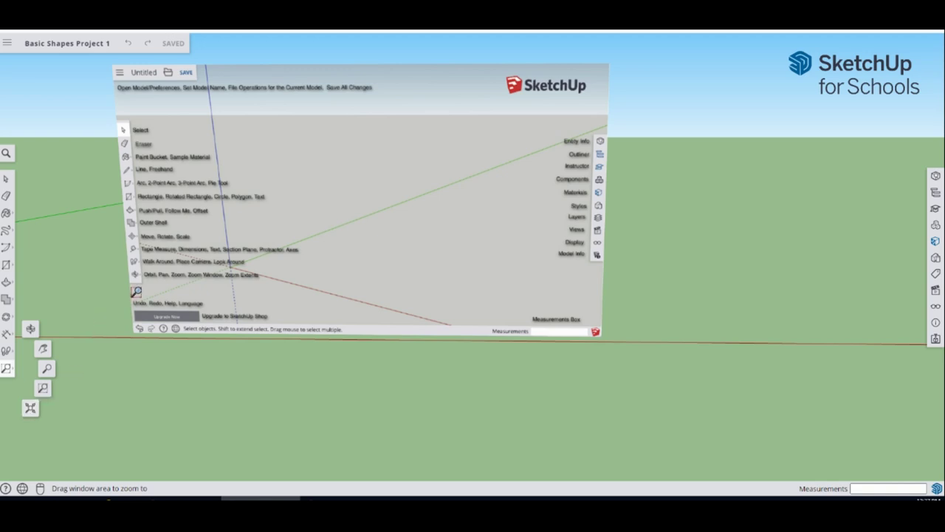
click(30, 408)
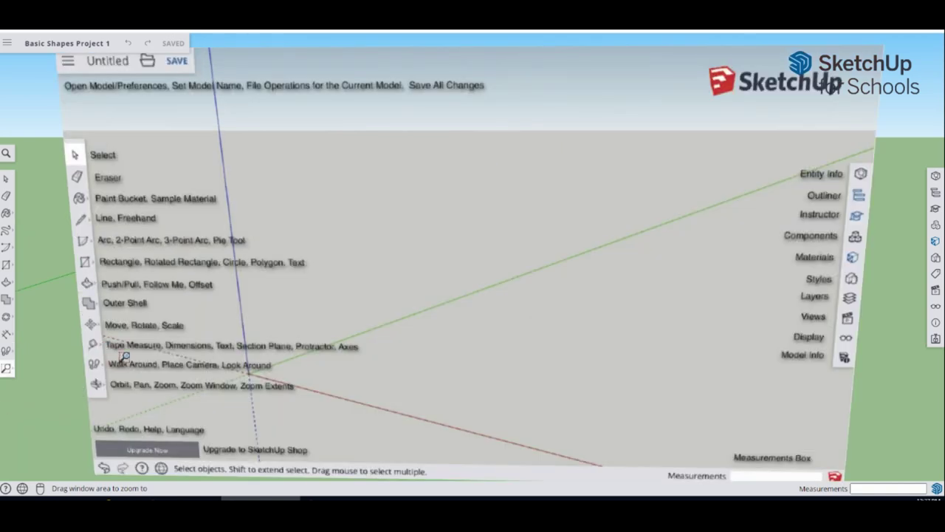
scroll(128, 334, up, 3)
scroll(129, 337, down, 5)
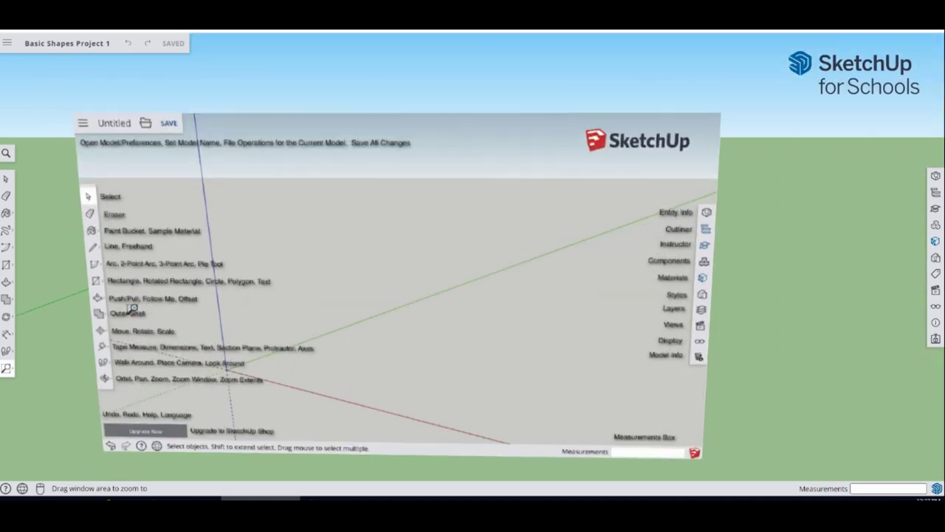
scroll(131, 309, up, 2)
scroll(184, 284, down, 1)
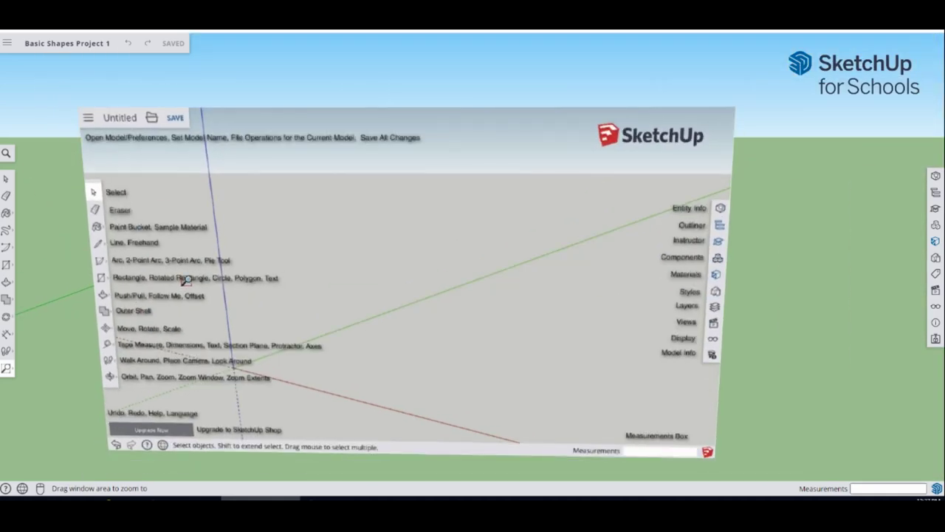
scroll(184, 284, down, 1)
Move the upright cheat sheet image into the background, away from the origin and beside the green axis
click(6, 178)
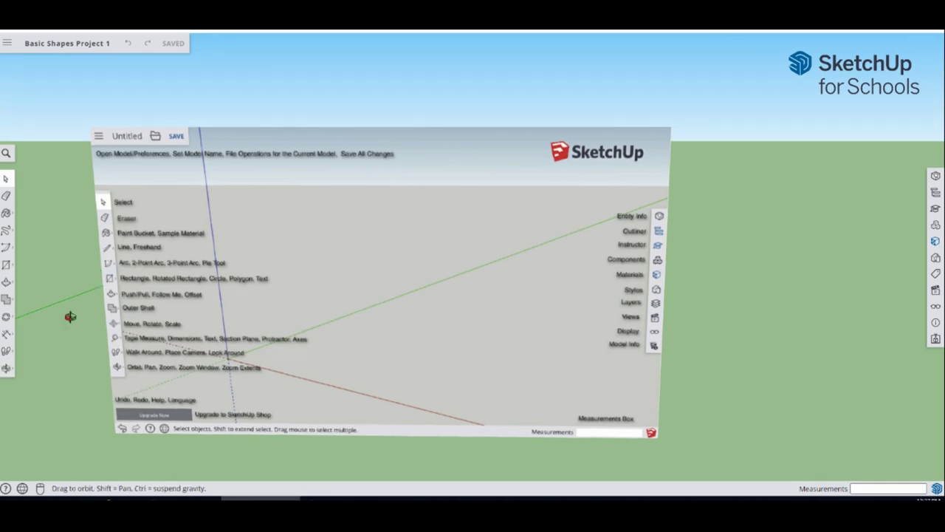
middle_drag(67, 326, 81, 347)
scroll(110, 318, down, 3)
middle_drag(133, 310, 220, 298)
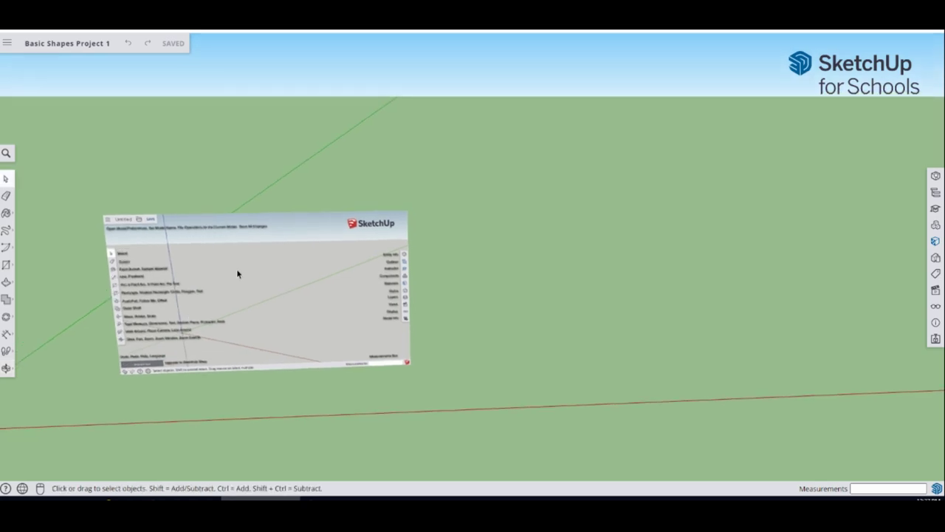
click(6, 299)
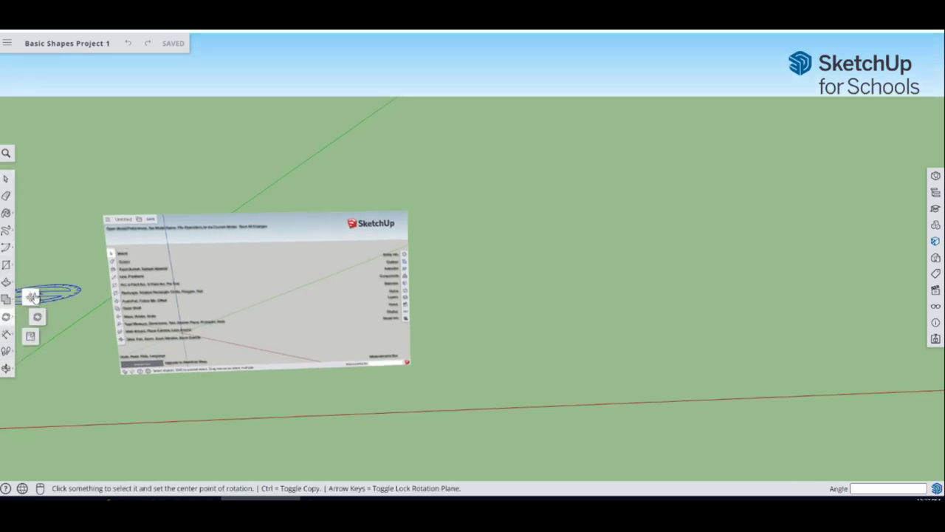
click(33, 297)
drag(206, 321, 226, 264)
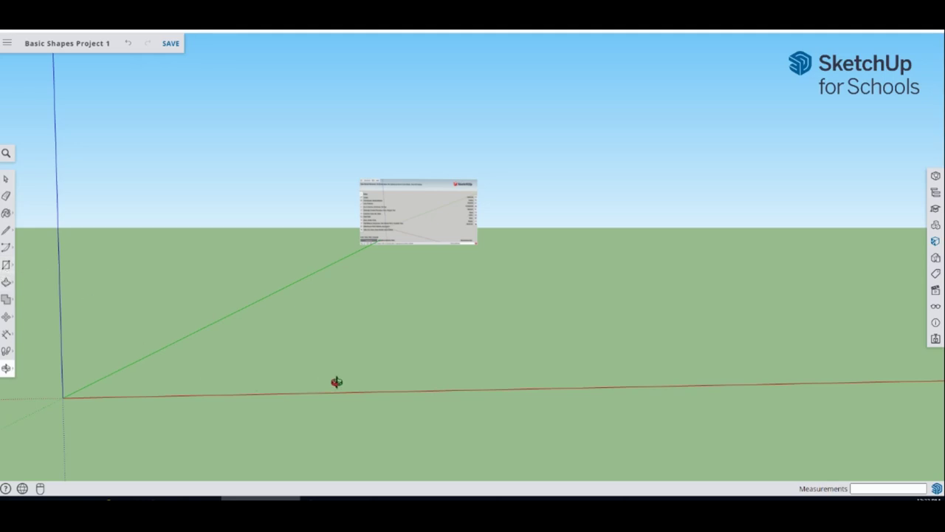
Draw a six-sided polygon flat on the ground beside the origin with an inscribed radius of 5'
click(6, 264)
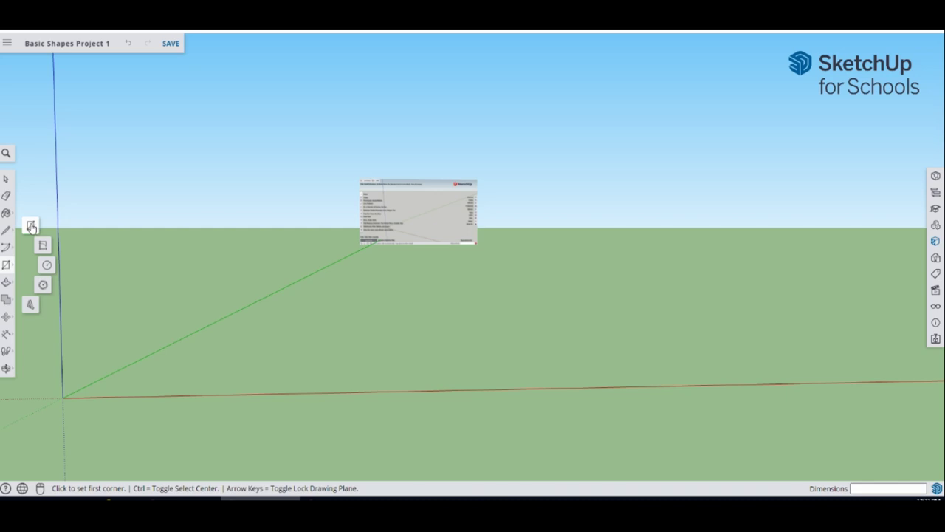
click(43, 286)
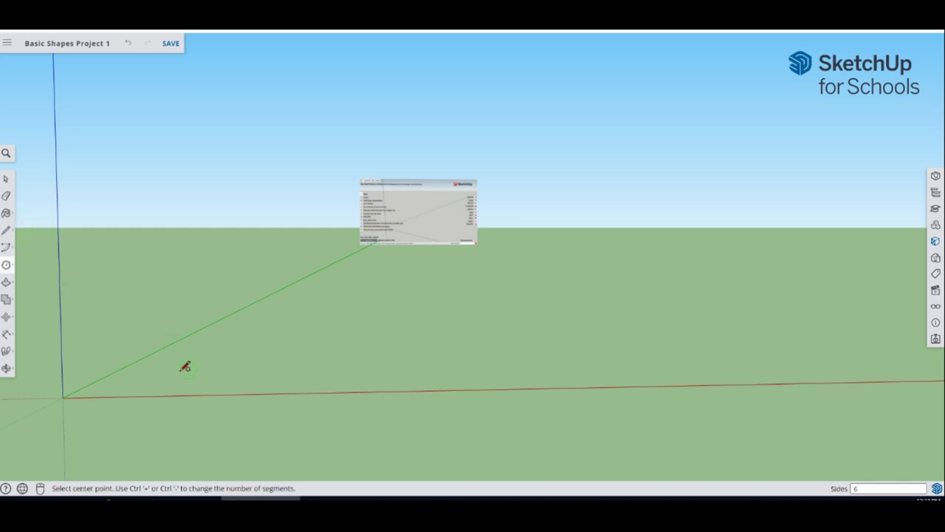
middle_drag(195, 374, 243, 401)
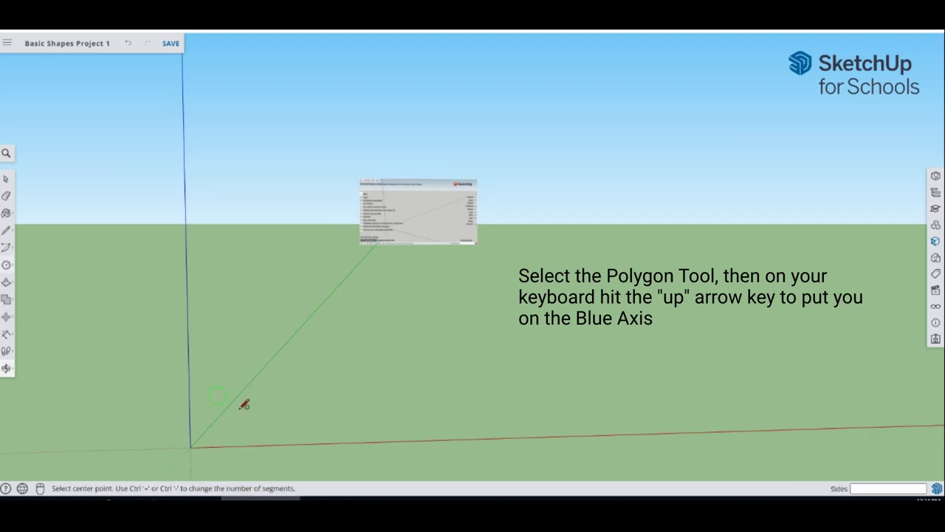
click(282, 428)
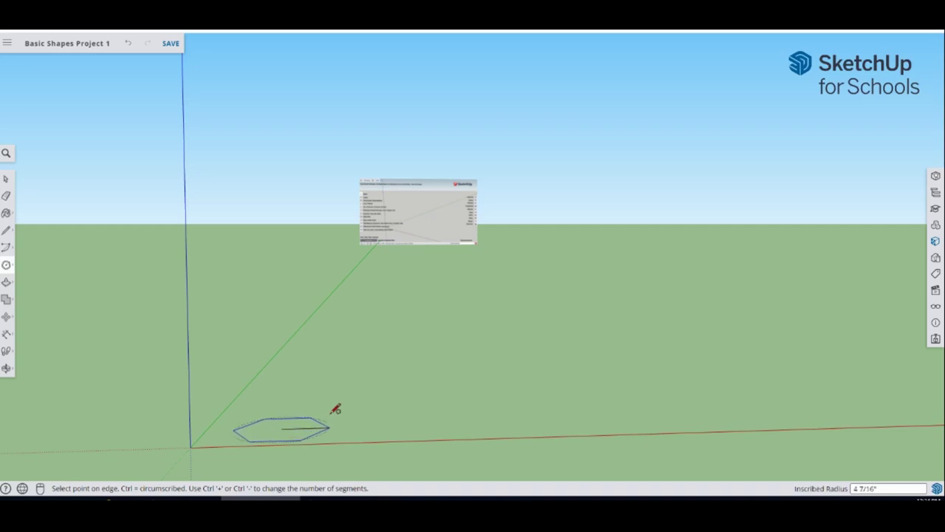
click(381, 384)
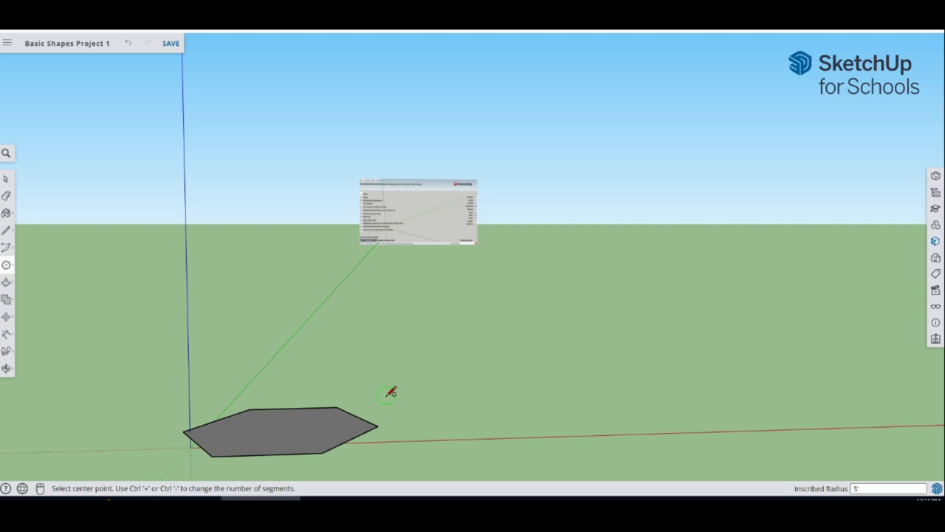
key(Return)
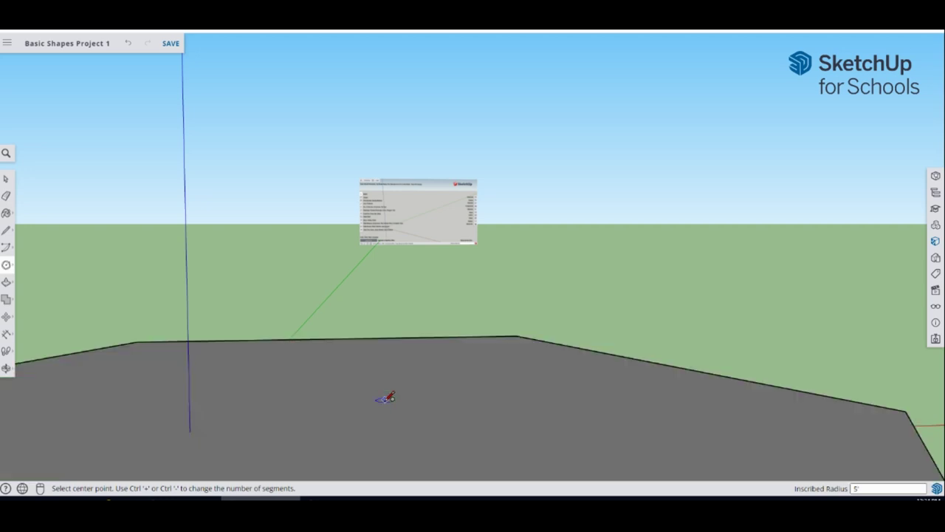
Move the hexagon about 6' 10 5/8" off the origin, into the area between the red and green axes
scroll(384, 398, down, 3)
scroll(379, 407, down, 6)
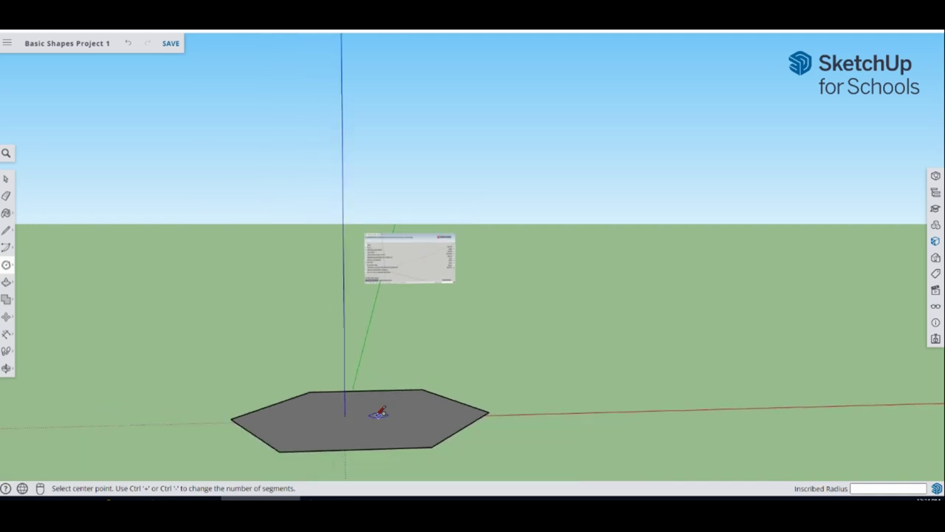
scroll(366, 412, down, 2)
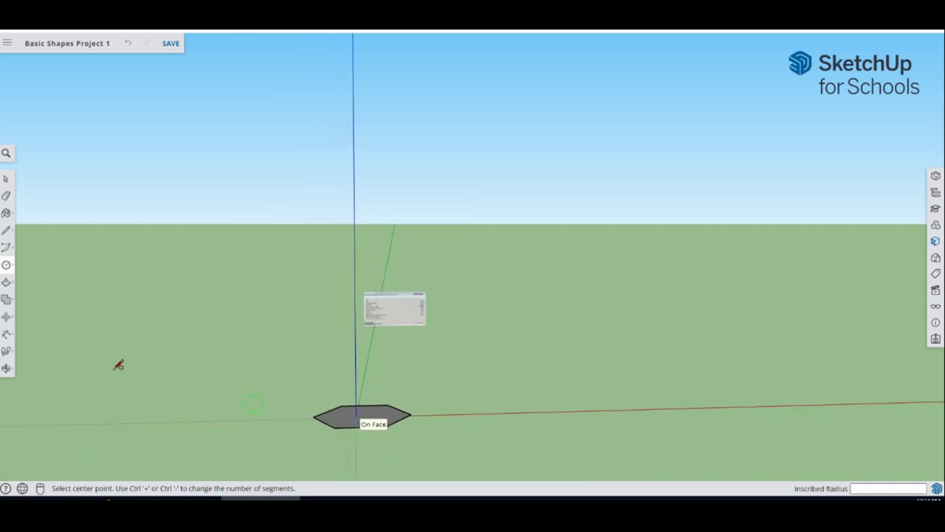
click(6, 179)
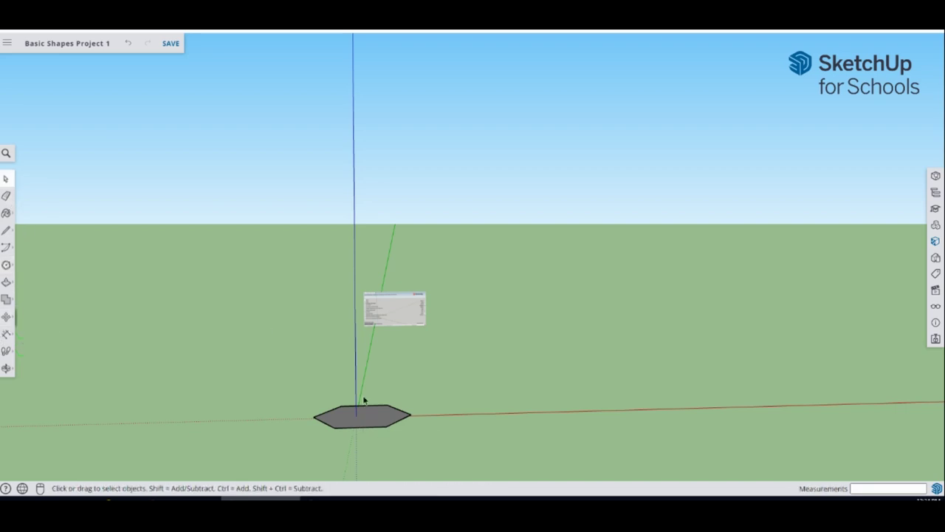
click(6, 316)
click(353, 422)
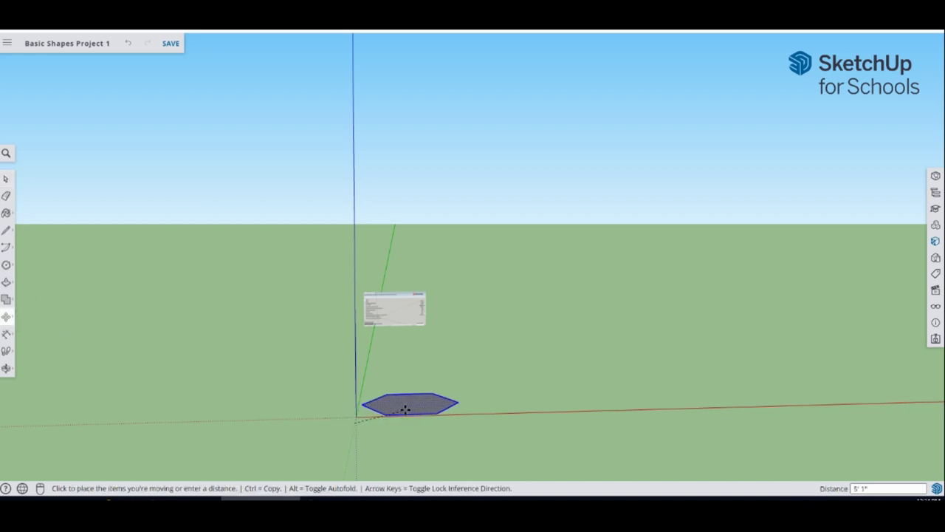
click(422, 401)
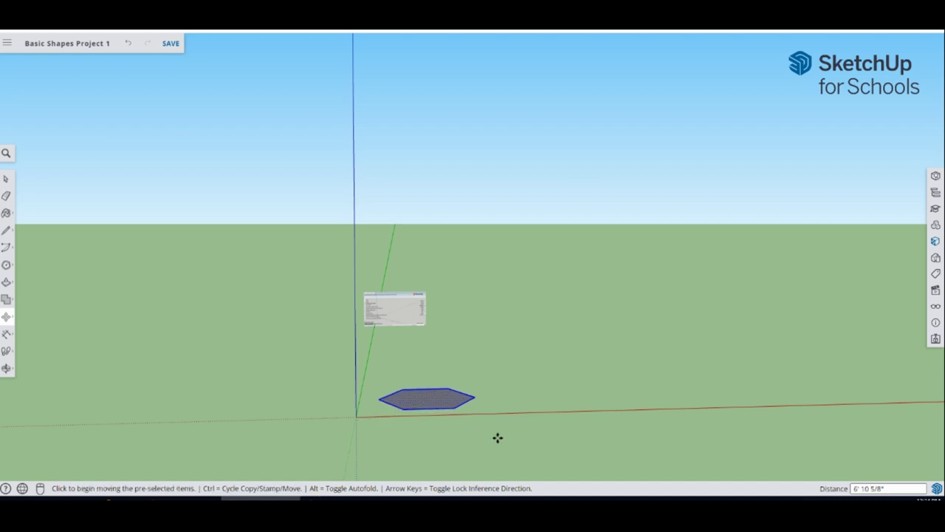
Draw a vertical line from the hexagon's center upward along the blue axis direction
middle_drag(489, 405, 480, 406)
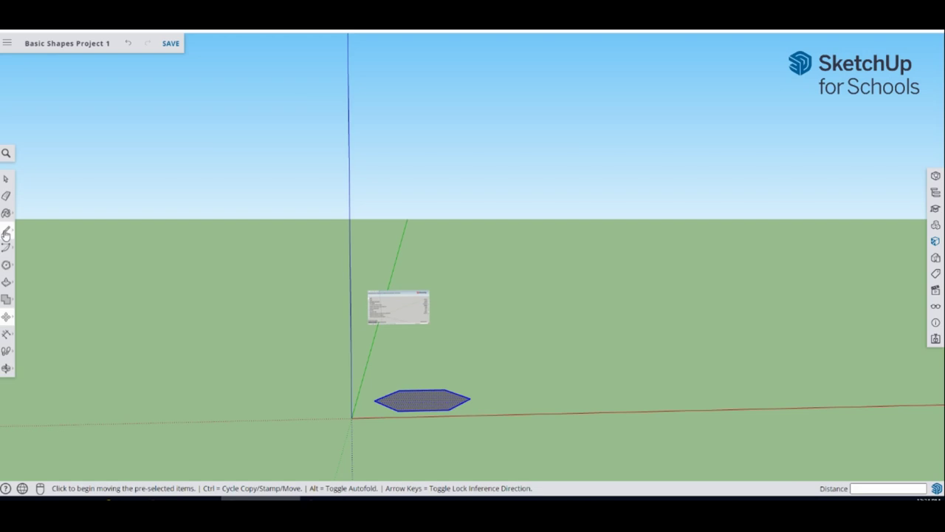
click(6, 232)
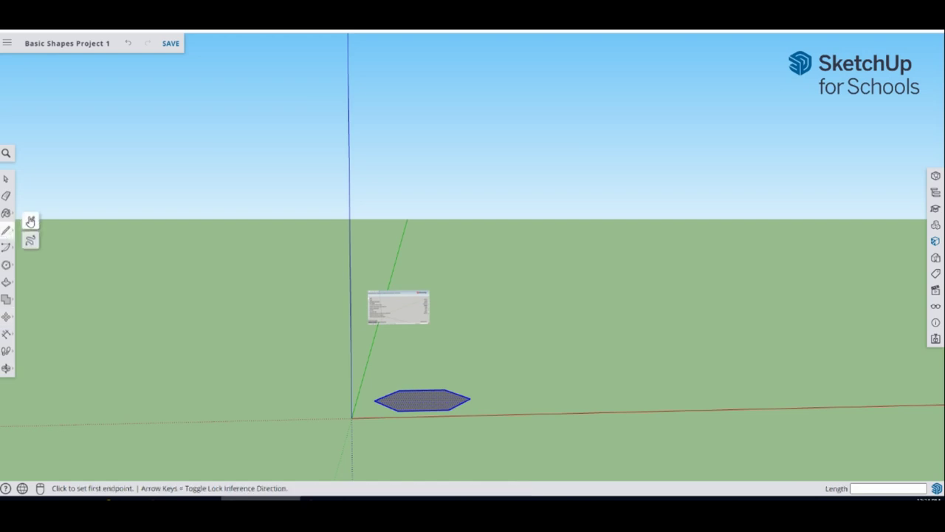
scroll(440, 403, up, 3)
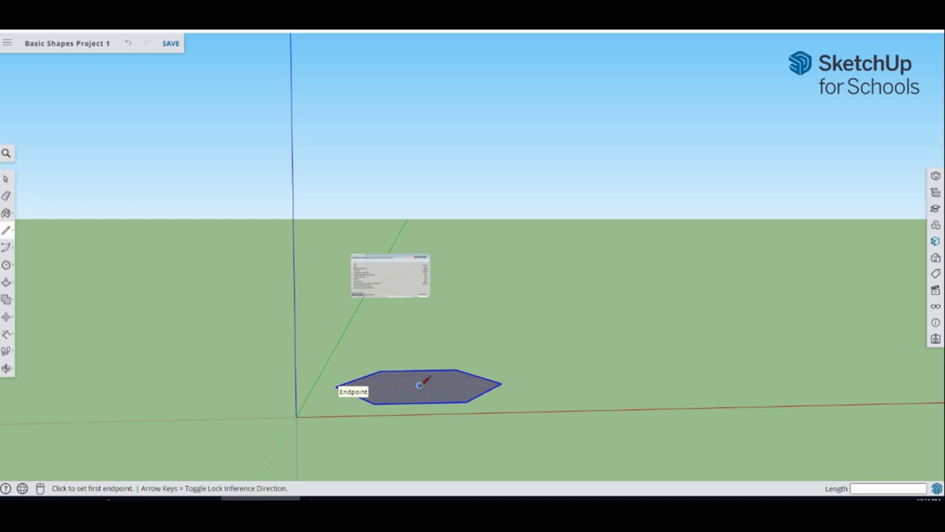
click(419, 385)
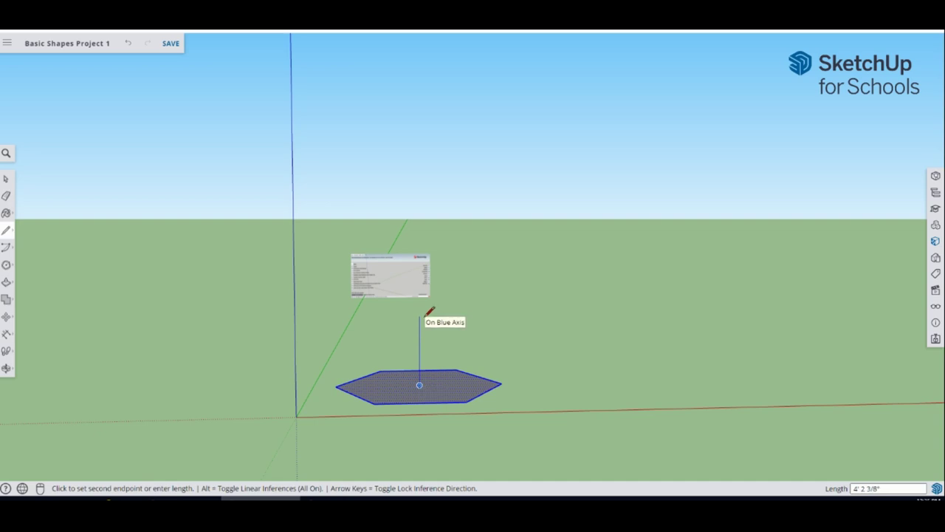
click(421, 303)
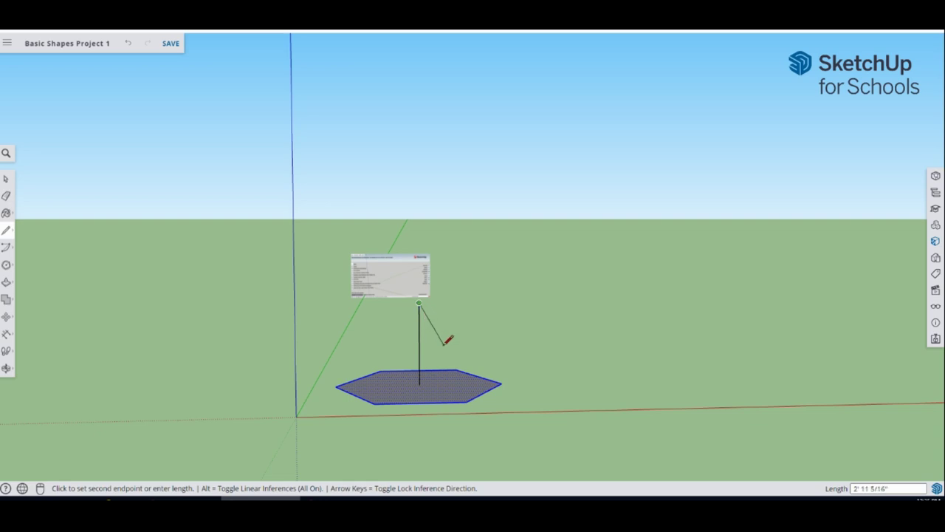
Connect the vertical line's upper endpoint to the two front corners of the hexagon to form the first triangular face
click(465, 403)
key(Escape)
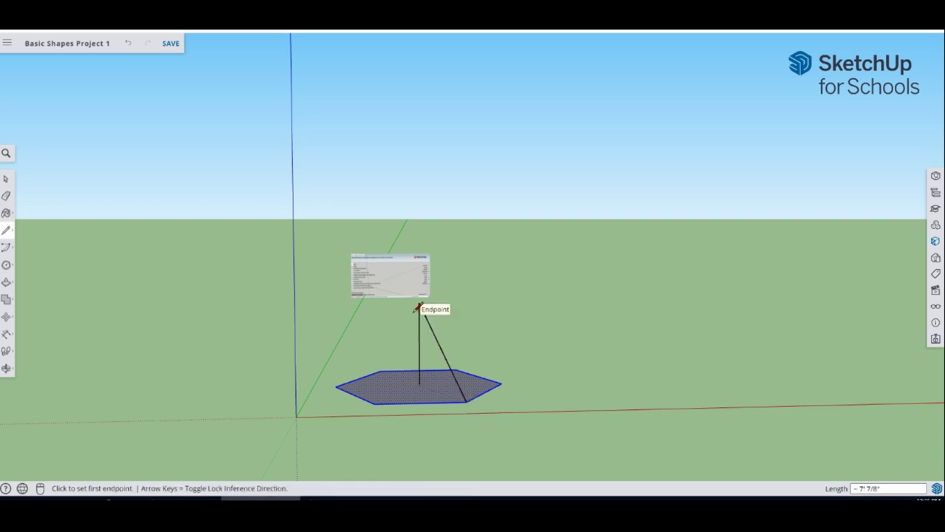
click(375, 404)
click(419, 303)
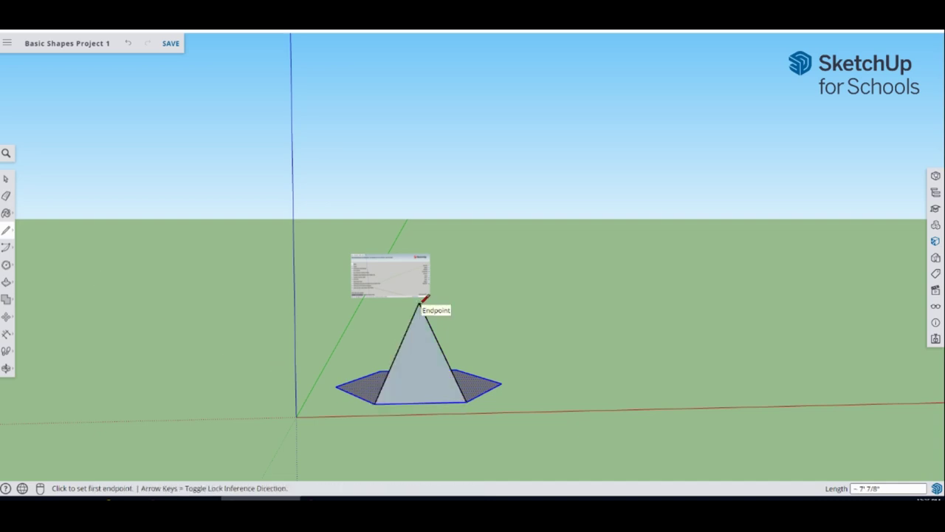
Draw edges joining the next two hexagon corners around the base to the apex, closing two more pyramid faces
mouse_move(346, 378)
middle_down()
mouse_move(435, 392)
mouse_move(553, 387)
middle_up()
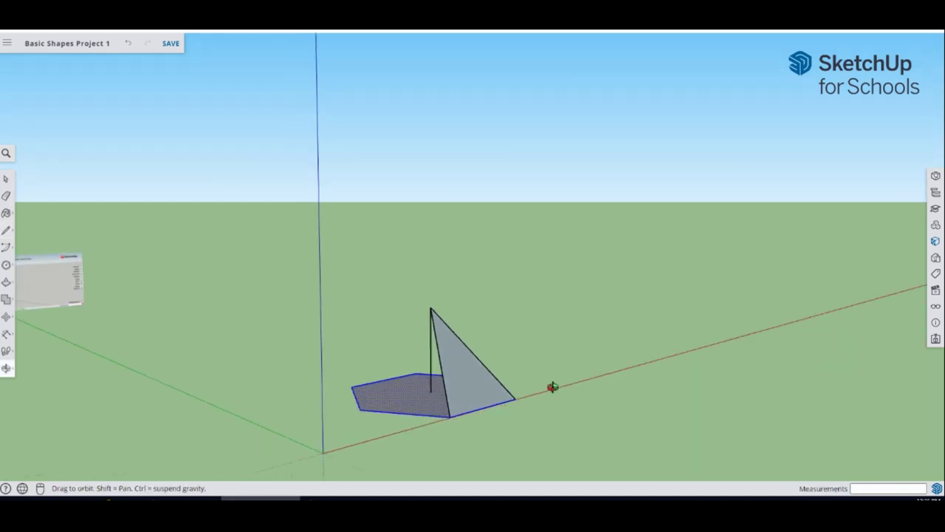
click(361, 410)
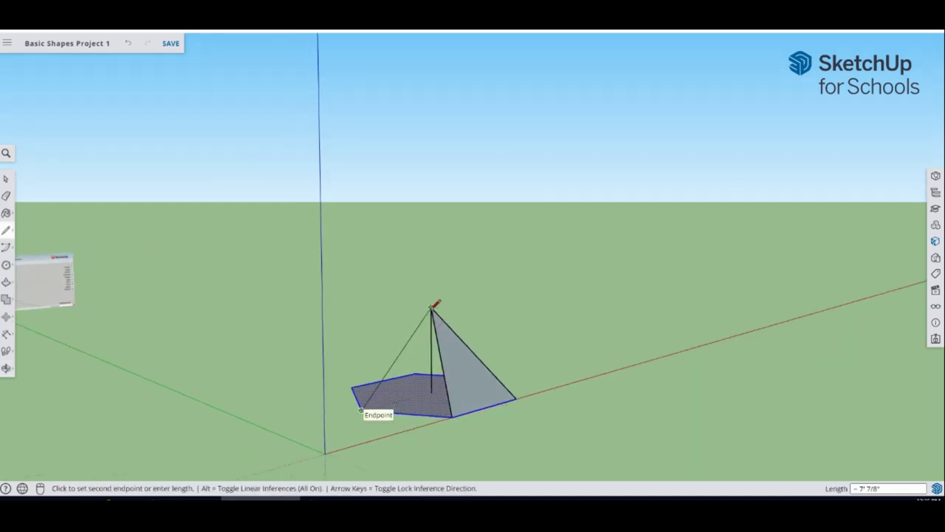
click(436, 304)
mouse_move(386, 338)
middle_down()
mouse_move(468, 370)
mouse_move(520, 407)
middle_up()
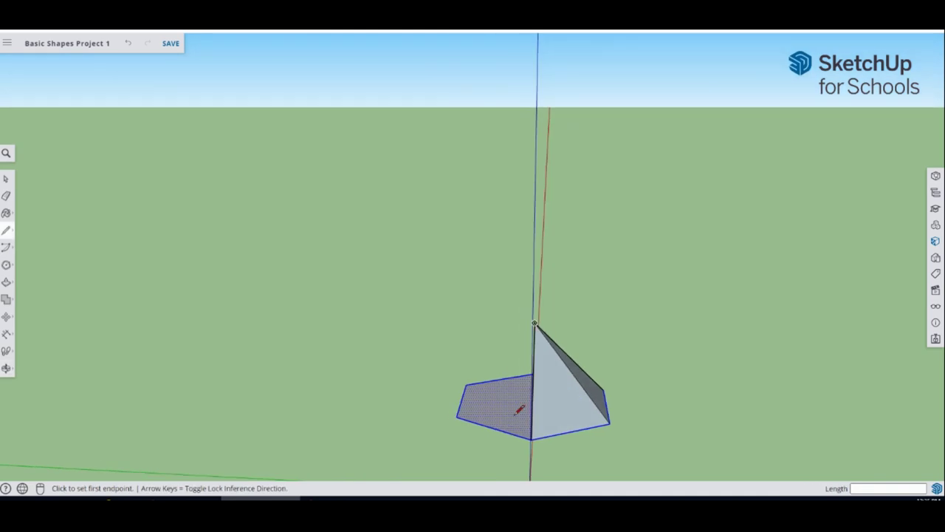
click(457, 416)
click(535, 324)
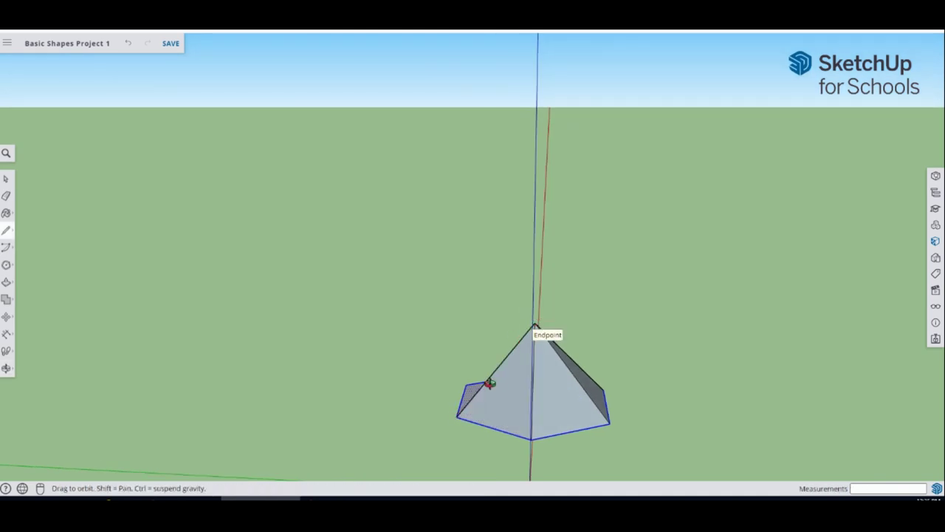
Join the last two open hexagon corners to the apex with lines to close the six-sided pyramid
middle_drag(490, 382, 671, 410)
middle_drag(522, 369, 686, 388)
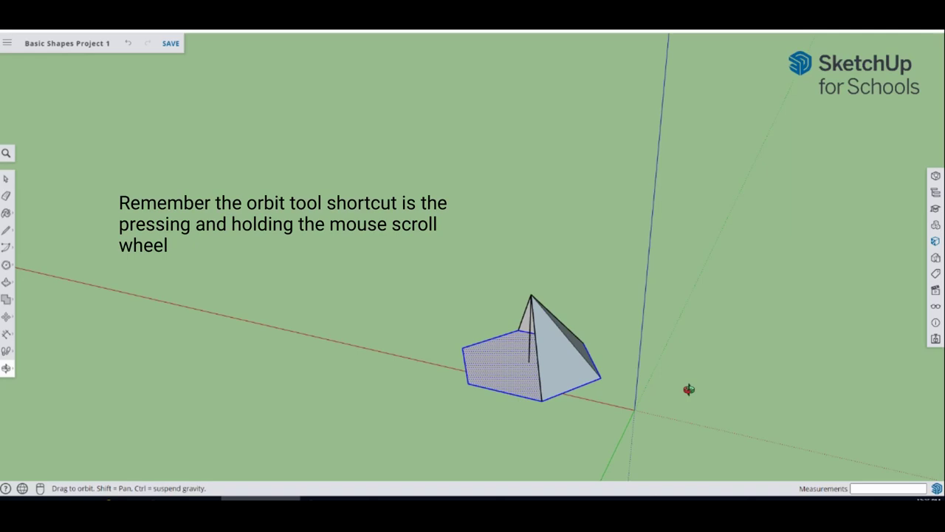
click(469, 381)
click(531, 296)
middle_drag(475, 354, 709, 392)
click(460, 344)
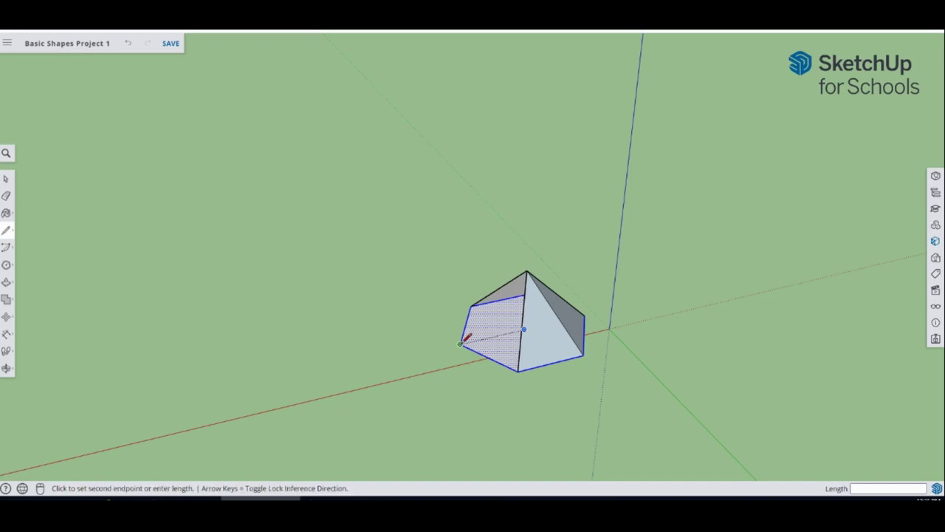
click(527, 270)
Select the entire hexagonal pyramid with its connected edges and reverse its faces
mouse_move(582, 334)
middle_down()
mouse_move(325, 389)
mouse_move(529, 354)
mouse_move(436, 313)
mouse_move(268, 313)
mouse_move(508, 347)
mouse_move(376, 317)
mouse_move(401, 317)
middle_up()
scroll(393, 312, up, 4)
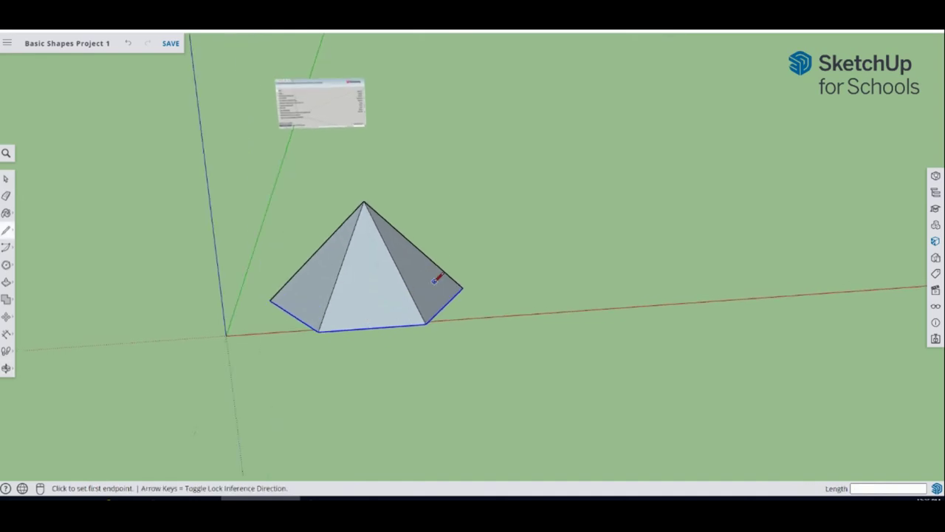
mouse_move(483, 302)
middle_down()
mouse_move(458, 270)
mouse_move(452, 285)
middle_up()
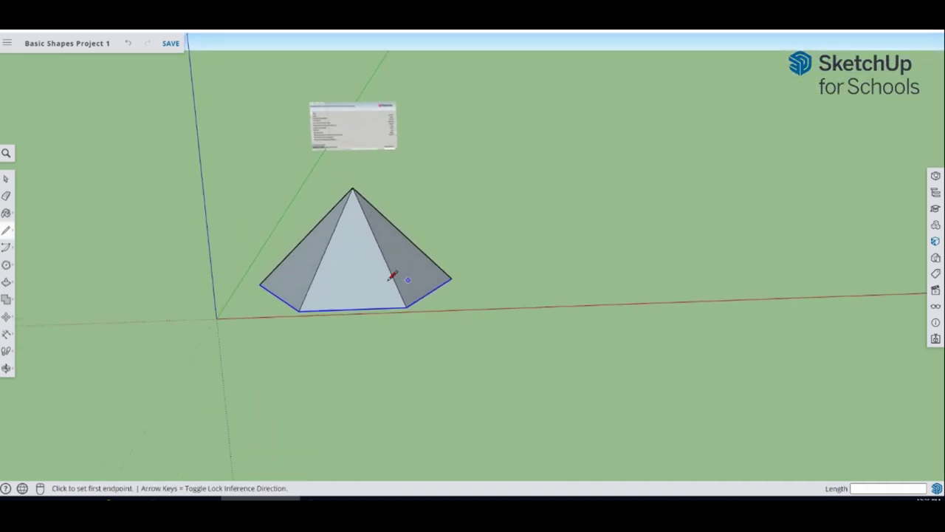
click(6, 178)
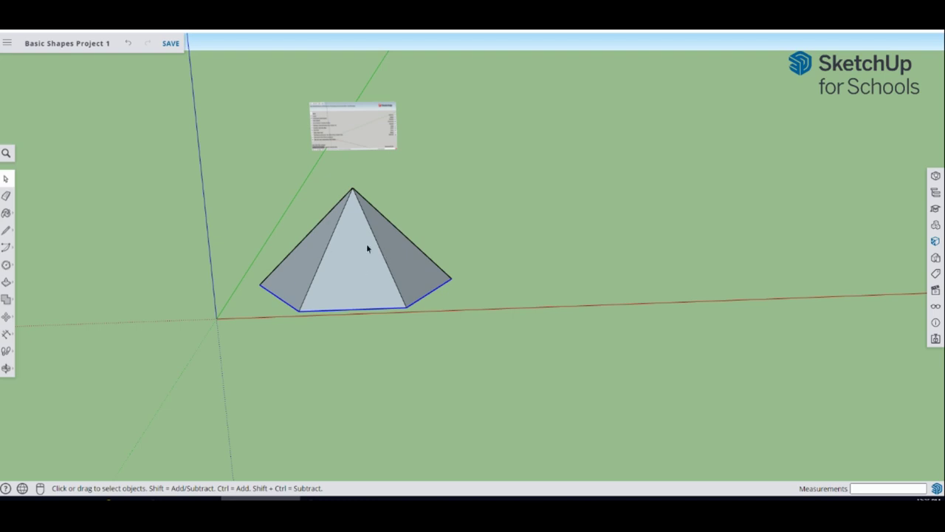
drag(250, 182, 481, 331)
click(290, 209)
triple_click(363, 221)
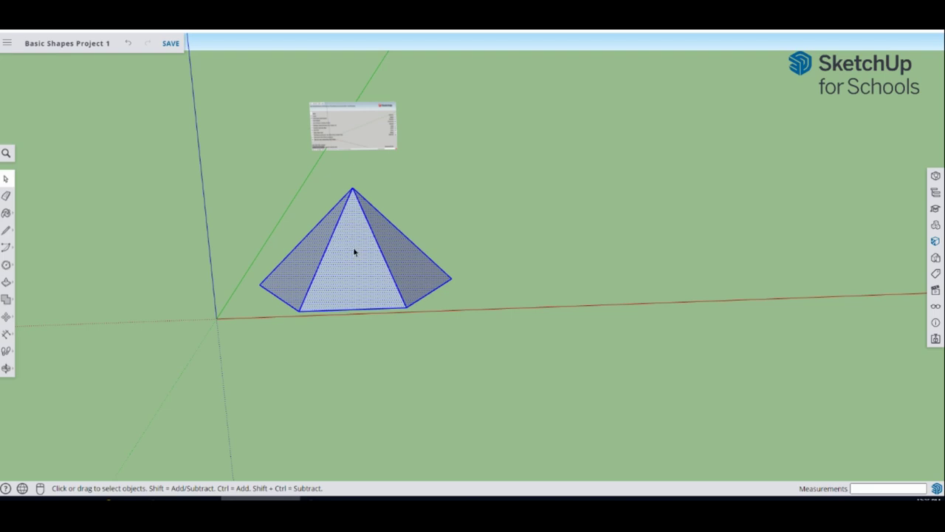
right_click(353, 247)
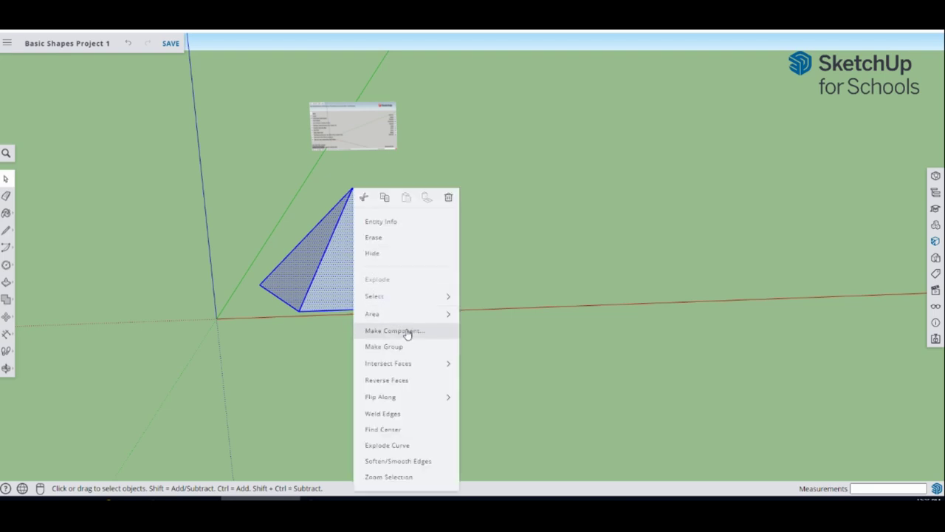
mouse_move(413, 363)
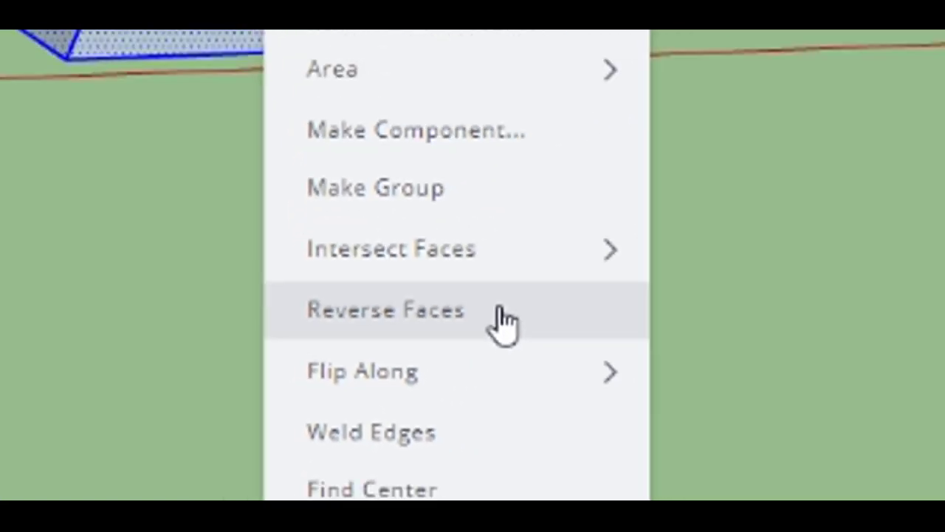
click(505, 323)
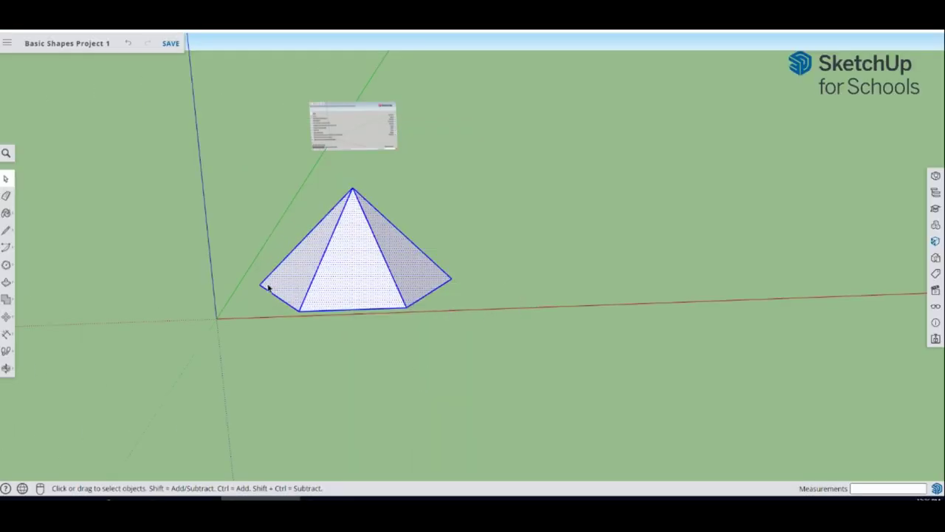
Draw a 5' by 5' square flat on the ground beside the pyramid, along the red axis
click(6, 268)
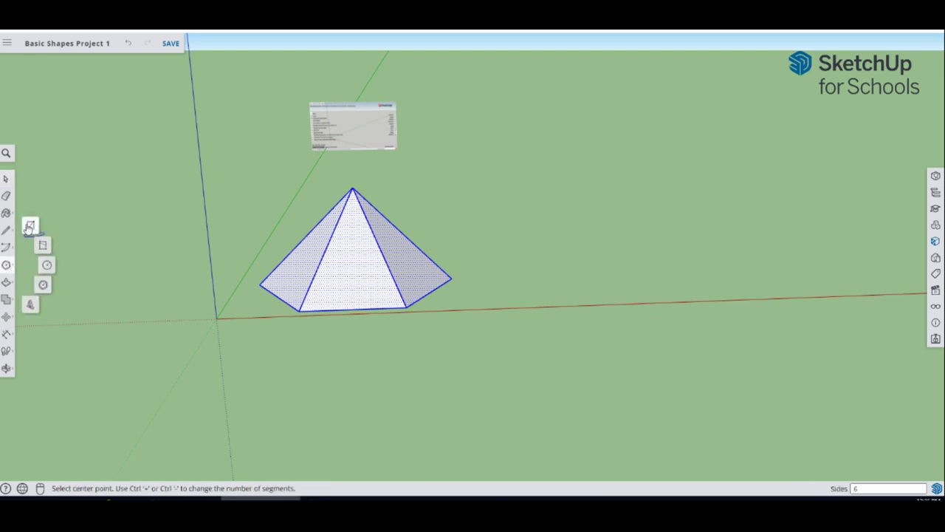
click(31, 227)
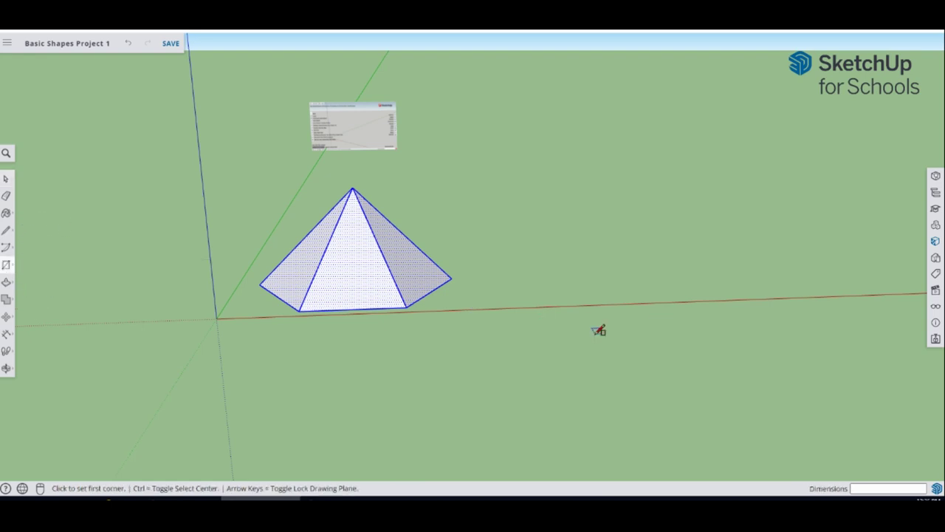
click(509, 293)
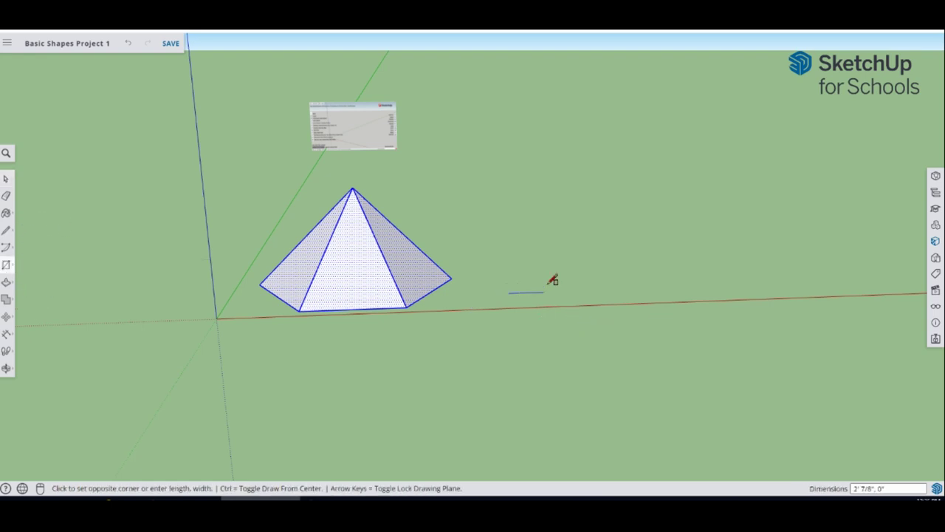
click(601, 227)
text(5',5)
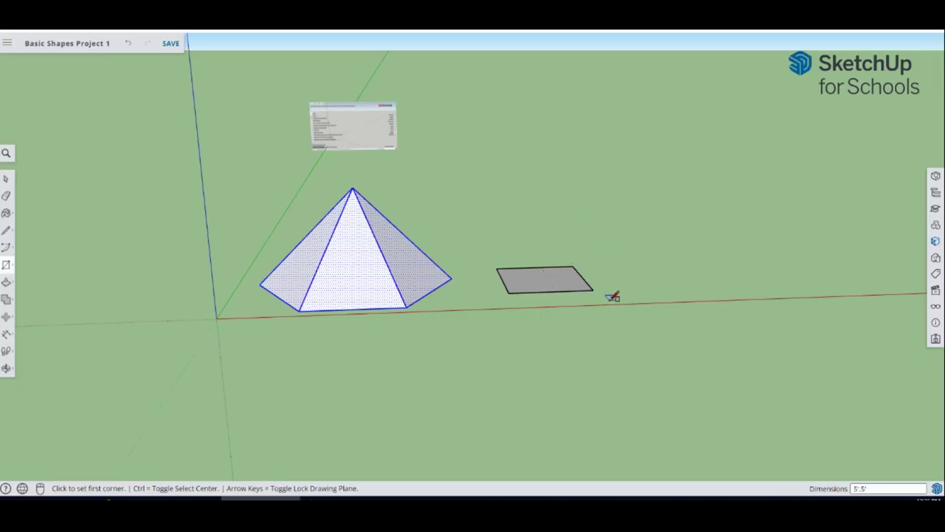
Rotate a copy of the whole 5' square 90° about the midpoint of its side edge so it stands vertically through the original
scroll(591, 309, up, 3)
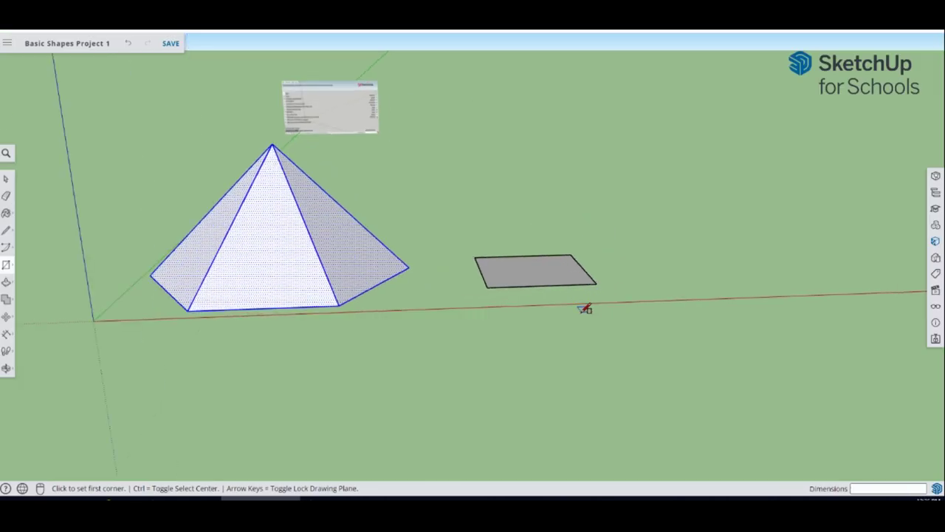
mouse_move(637, 270)
middle_down()
mouse_move(627, 266)
mouse_move(636, 257)
middle_up()
click(6, 179)
click(478, 269)
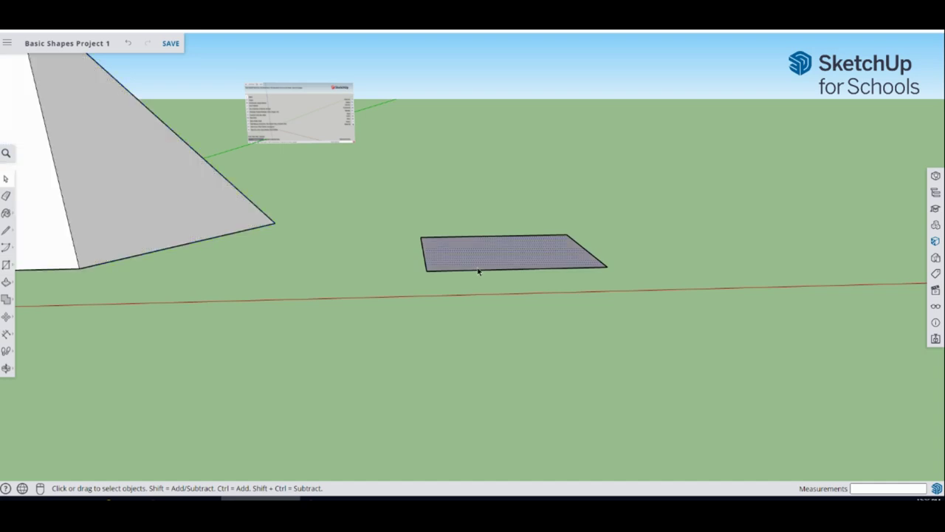
click(7, 317)
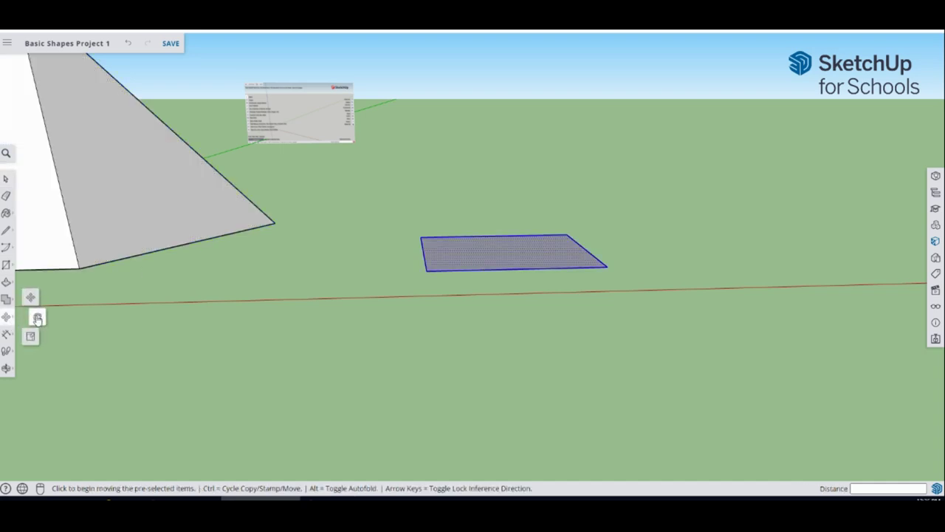
click(37, 319)
middle_drag(414, 306, 320, 259)
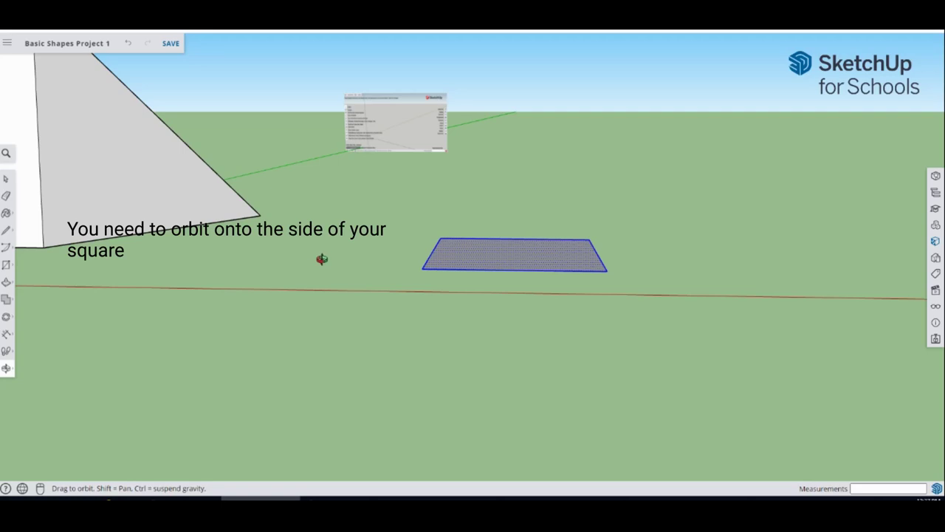
middle_drag(590, 286, 480, 295)
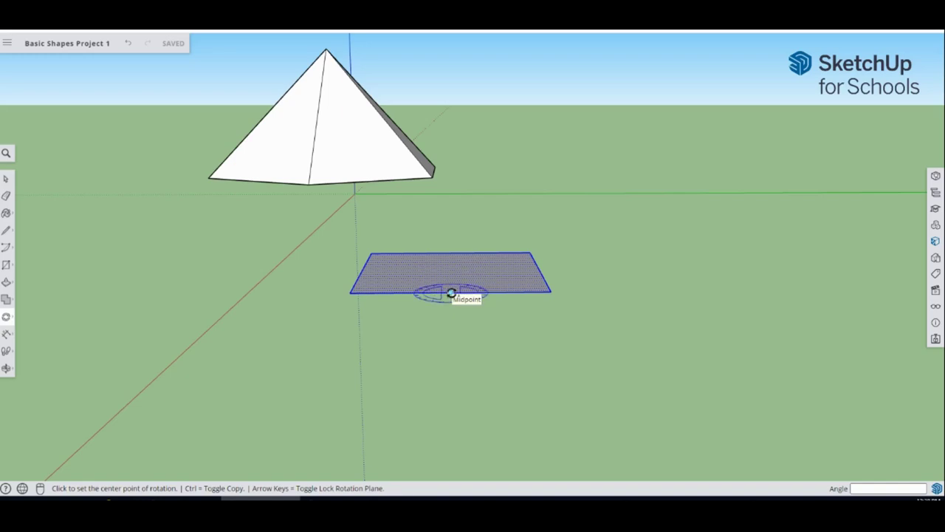
middle_drag(450, 294, 454, 266)
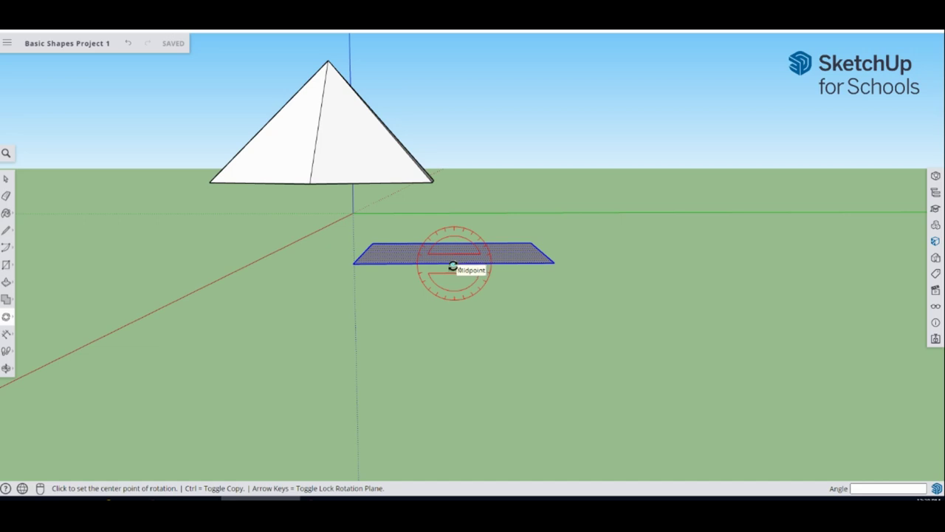
click(454, 267)
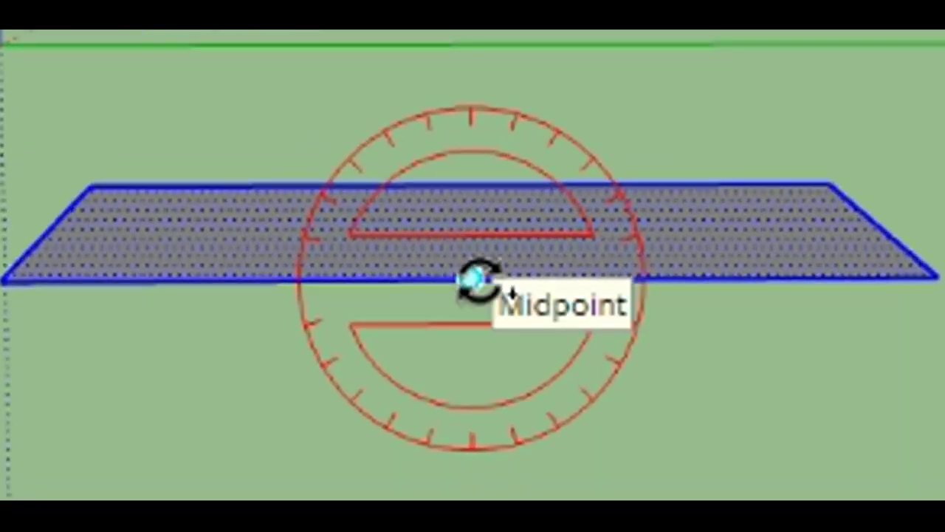
click(478, 281)
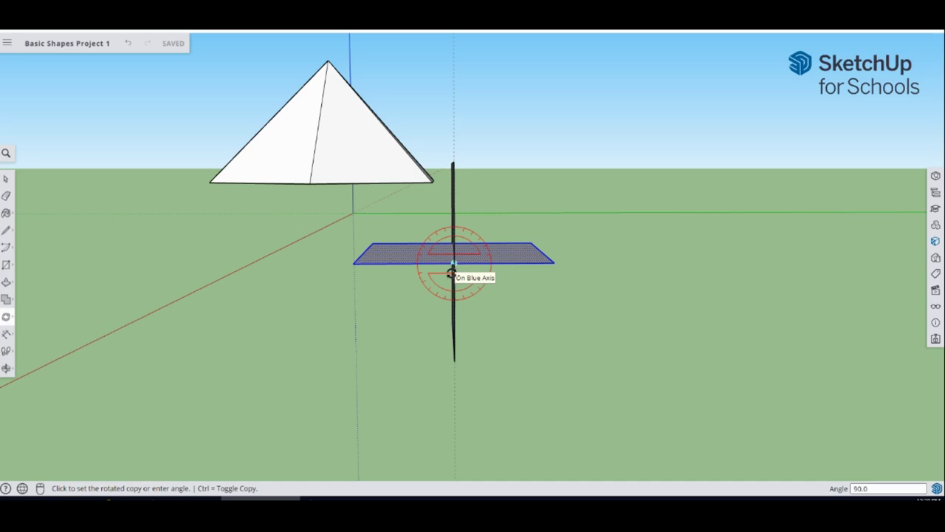
click(452, 273)
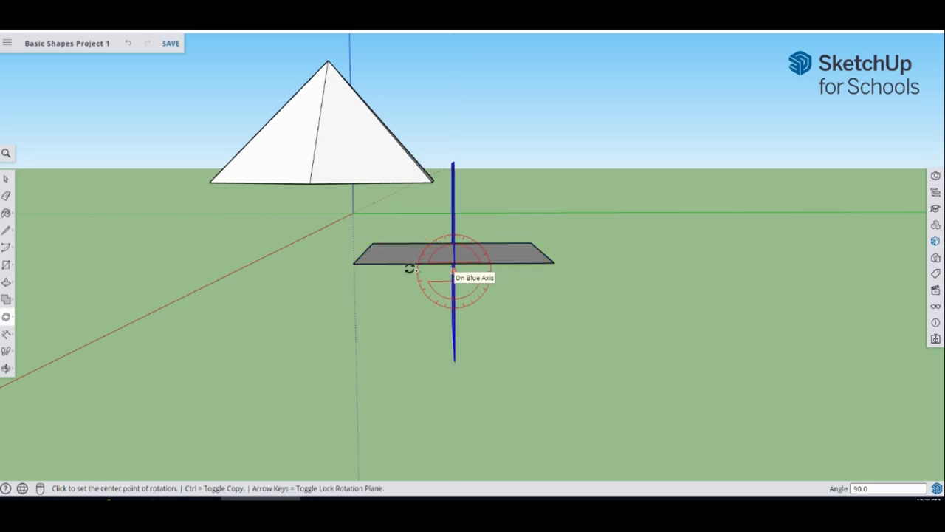
Draw lines from the midpoint of the vertical square's upper edge to the two front corners of the flat square
middle_drag(388, 261, 783, 298)
key(q)
click(6, 230)
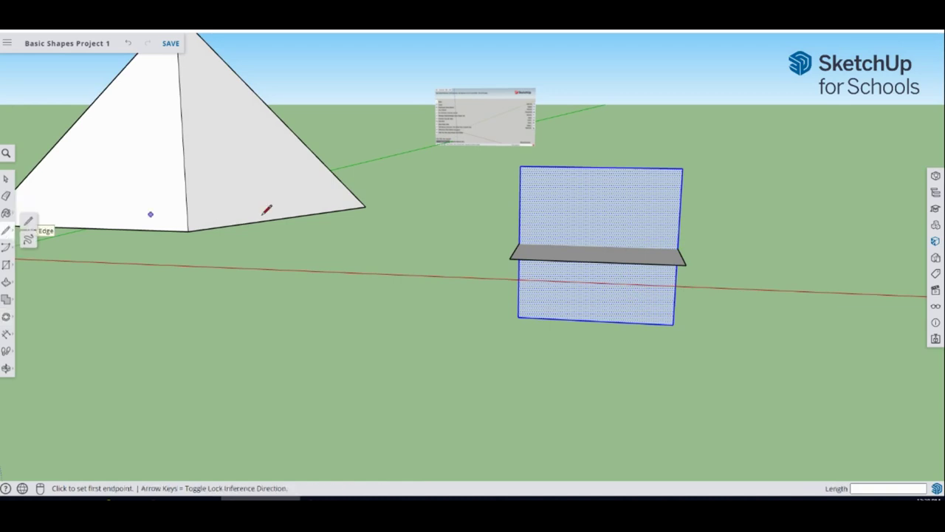
click(599, 168)
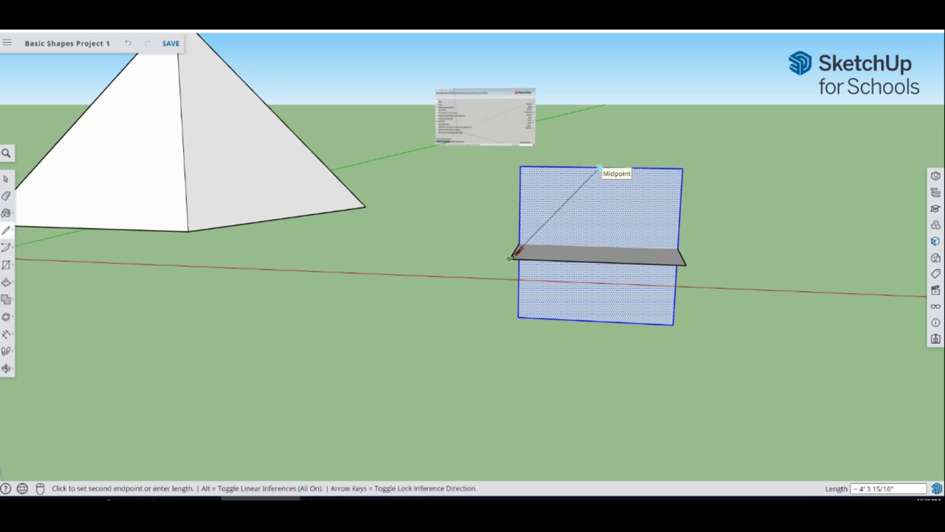
click(512, 255)
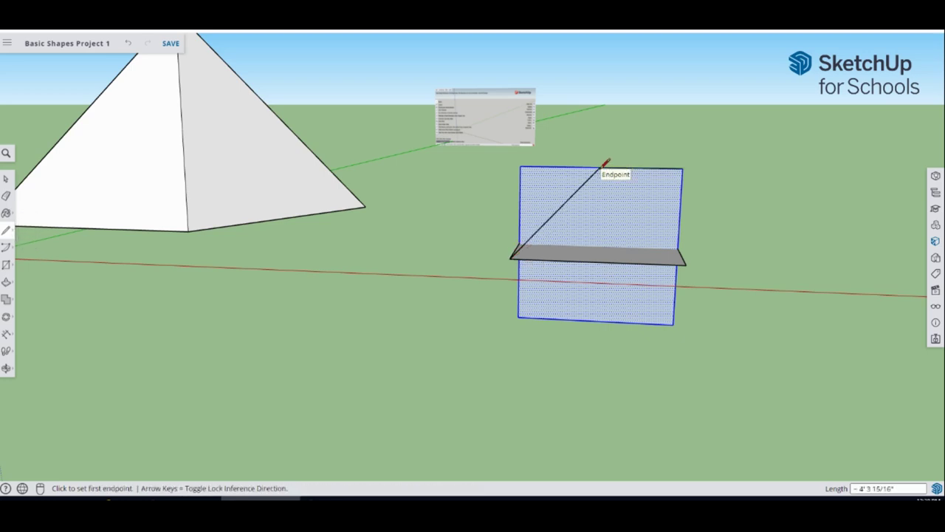
click(684, 263)
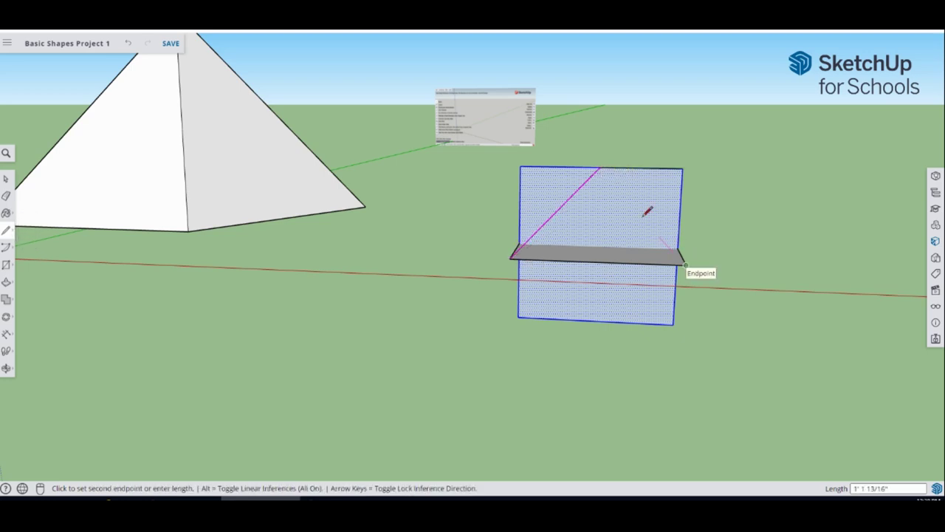
click(600, 168)
Connect the upper apex to the two rear corners of the flat square, closing the octahedron's upper half
mouse_move(672, 202)
middle_down()
mouse_move(660, 238)
mouse_move(394, 298)
mouse_move(281, 223)
middle_up()
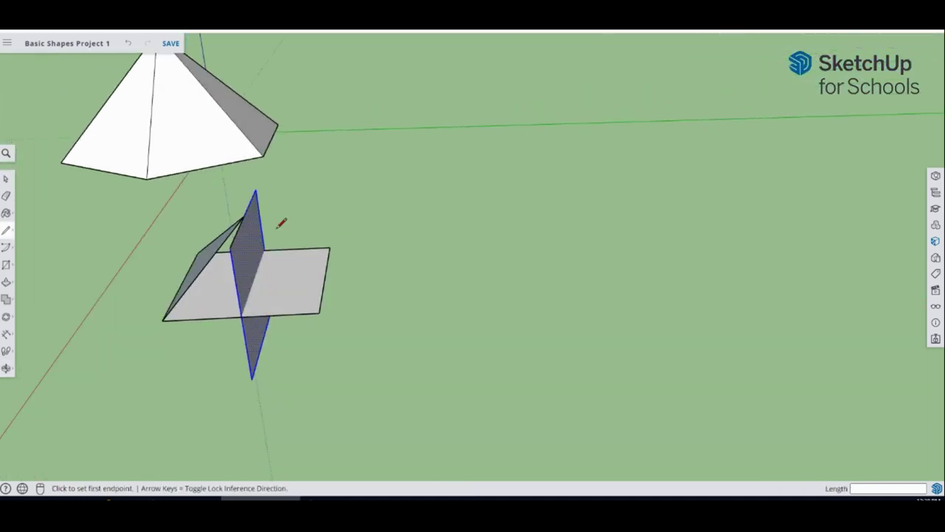
click(244, 216)
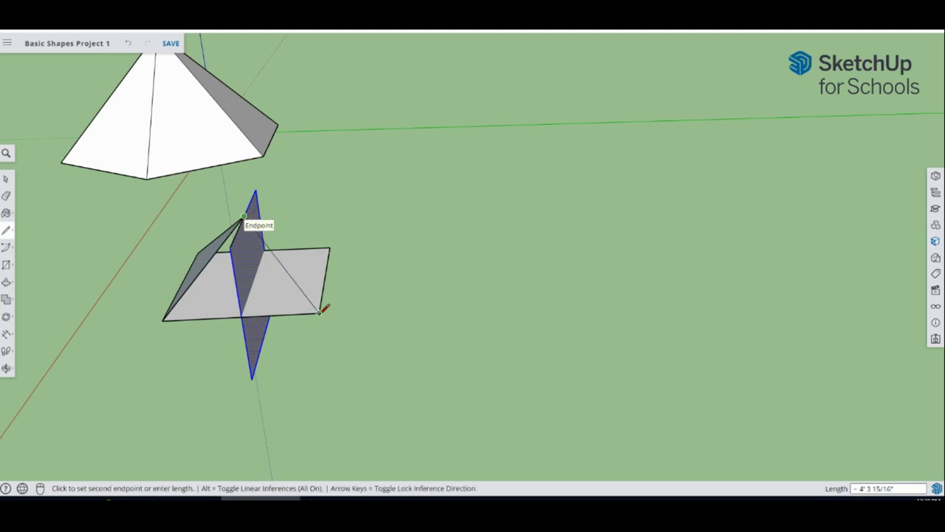
click(319, 312)
click(245, 216)
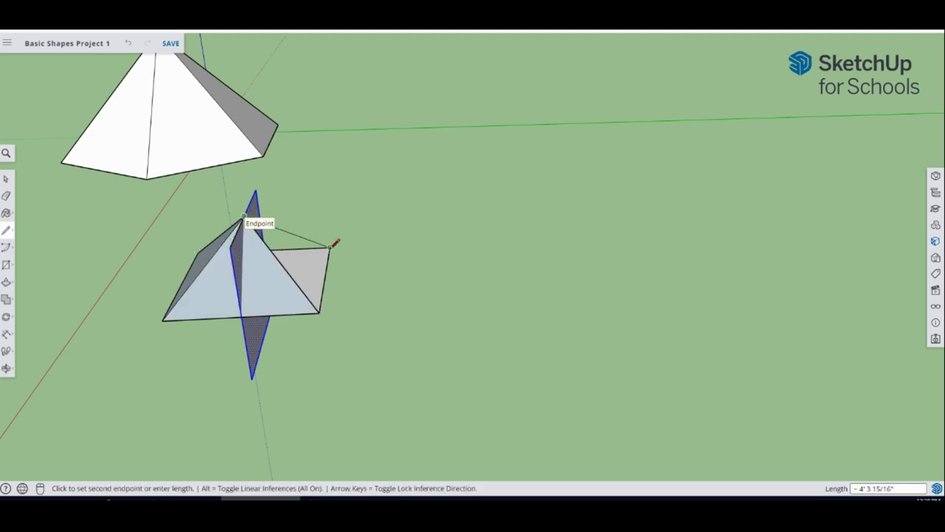
click(330, 246)
Draw lines joining the midpoint of the vertical square's lower edge to the flat square's two front corners
middle_drag(256, 289, 378, 319)
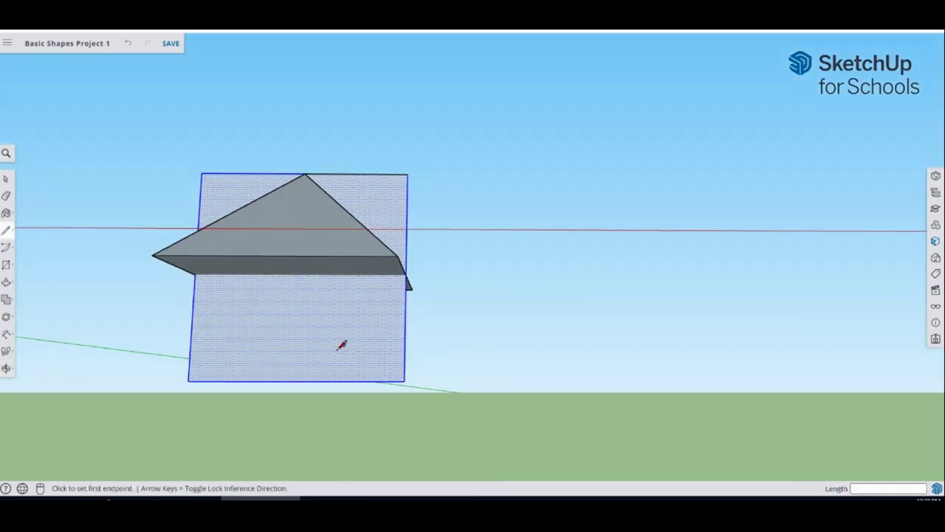
click(297, 380)
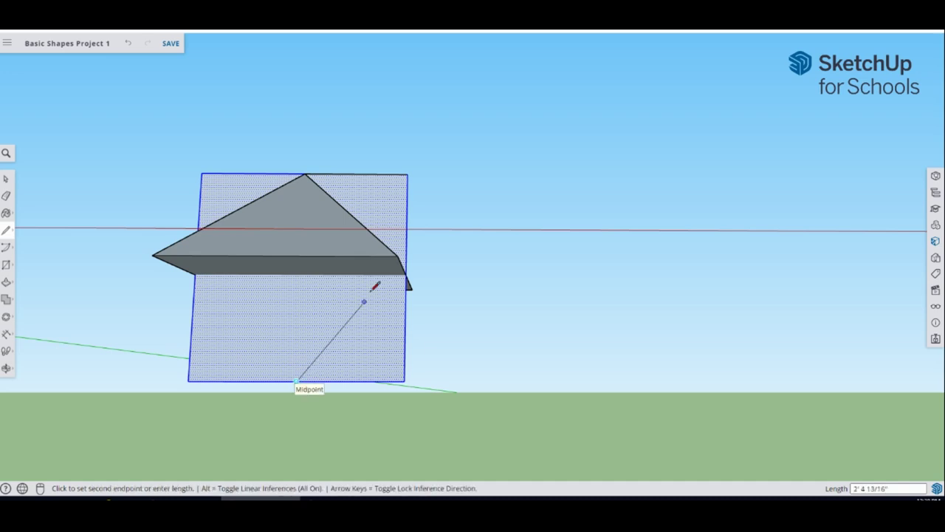
click(297, 380)
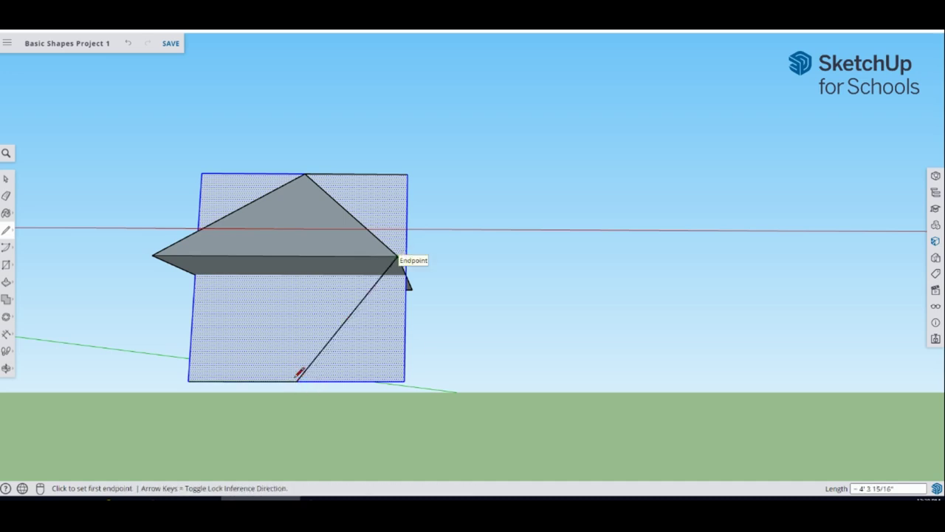
click(153, 255)
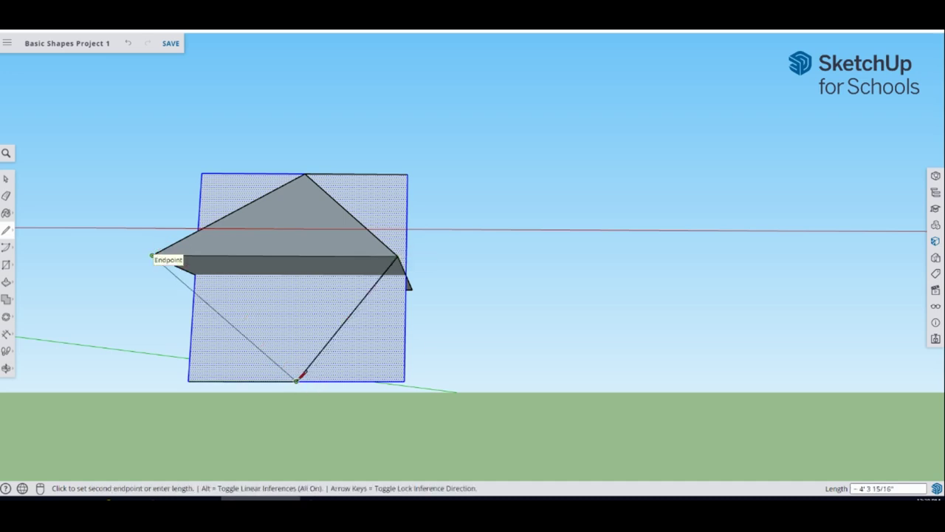
click(297, 381)
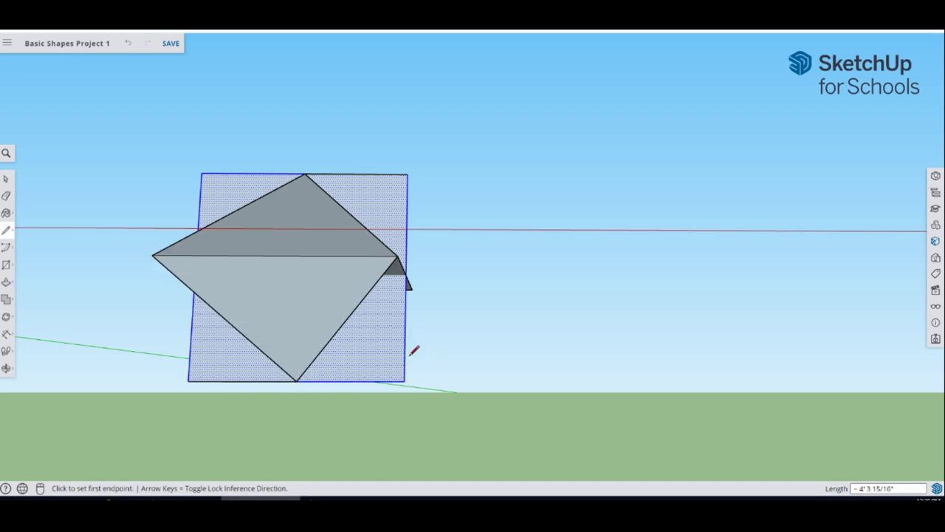
Join the lower apex to the flat square's two remaining corners to close the octahedron's lower half
middle_drag(416, 342, 37, 332)
middle_drag(263, 324, 322, 390)
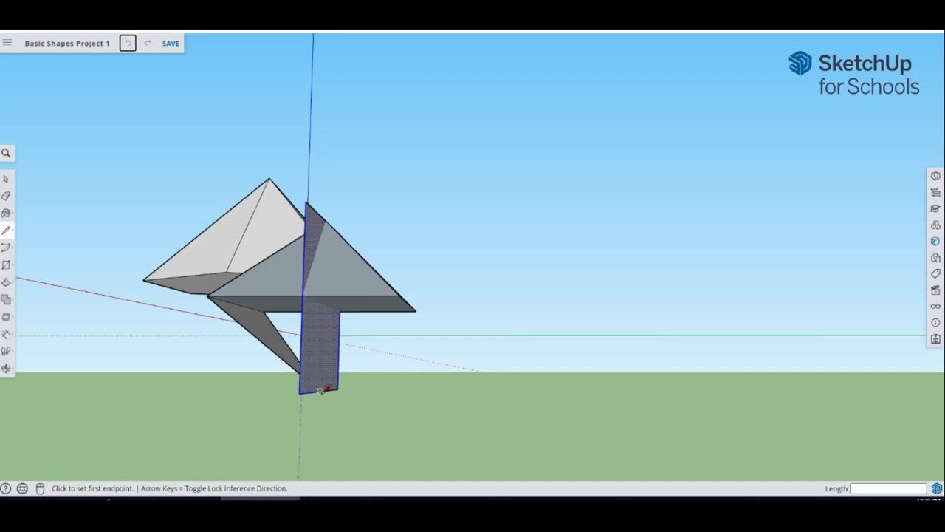
click(320, 390)
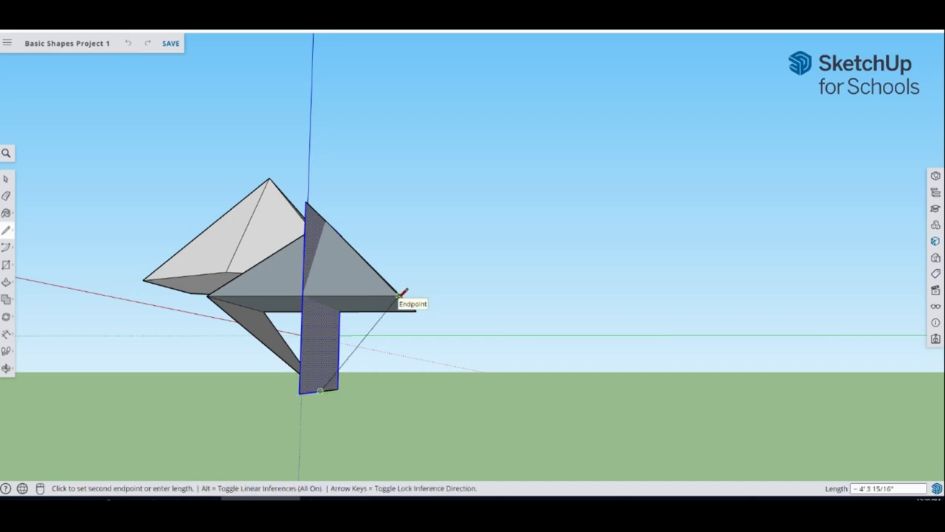
click(400, 295)
middle_drag(454, 337, 302, 386)
click(293, 390)
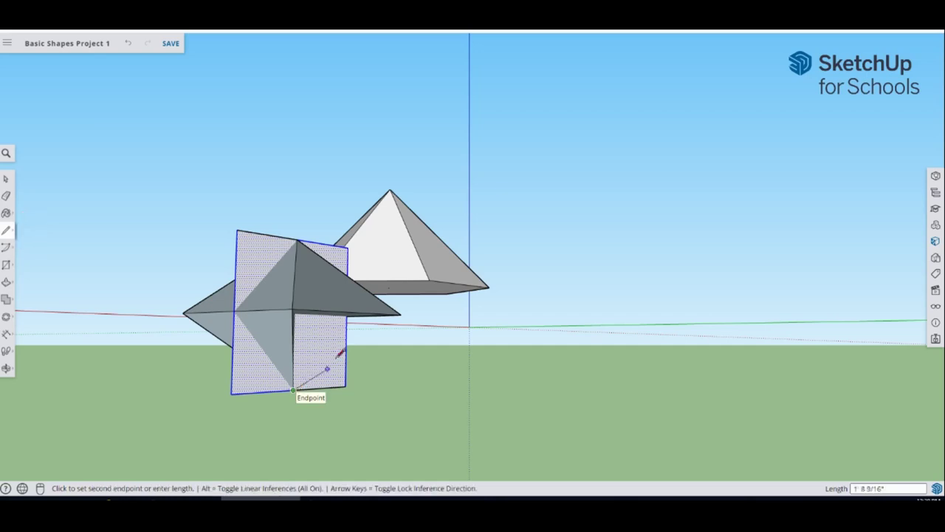
click(400, 314)
Erase all the vertical guide square's edges that stick out around the octahedron
middle_drag(258, 308, 269, 238)
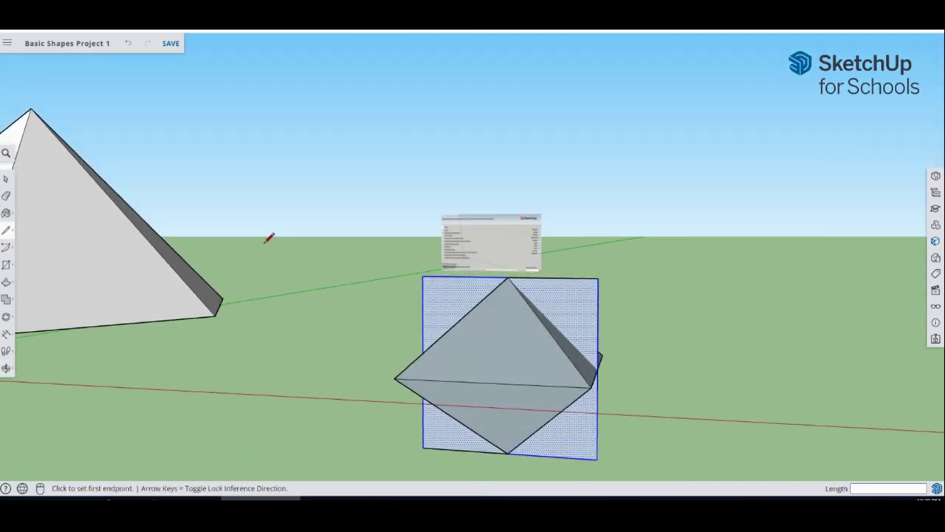
click(6, 196)
click(447, 278)
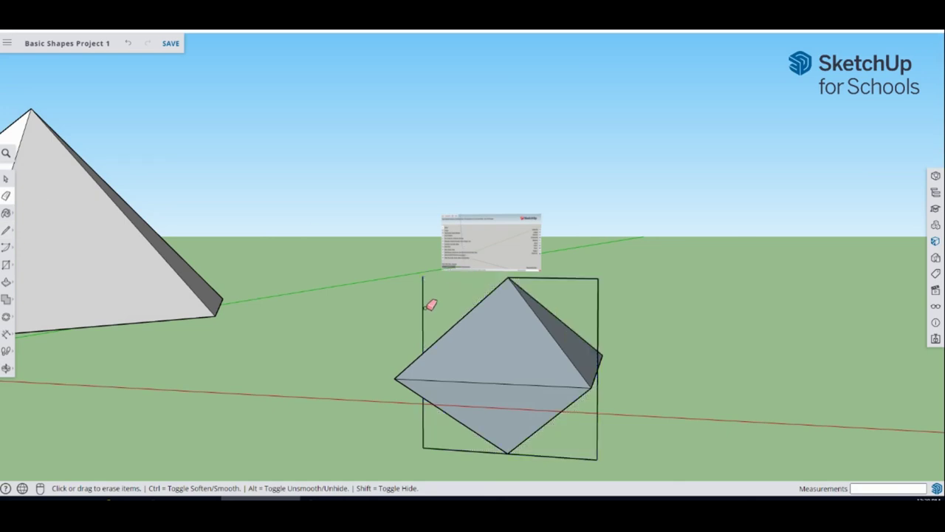
click(424, 313)
click(603, 280)
drag(604, 281, 602, 365)
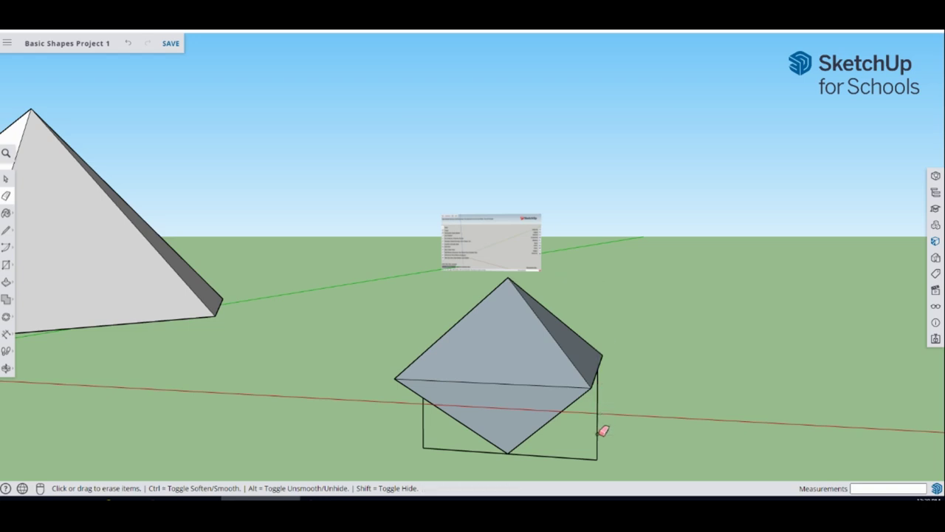
click(598, 446)
click(580, 460)
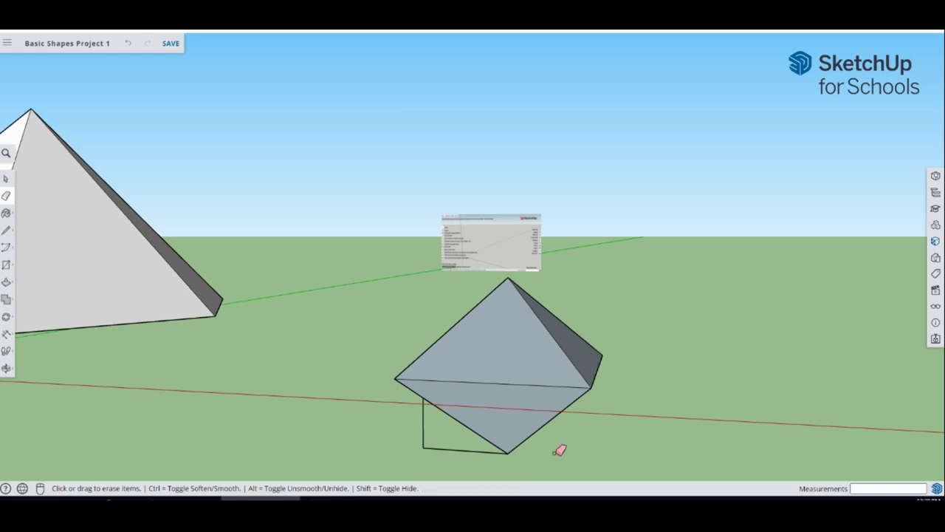
click(448, 448)
Select the entire octahedron and reverse its faces
middle_drag(492, 402, 597, 342)
click(6, 179)
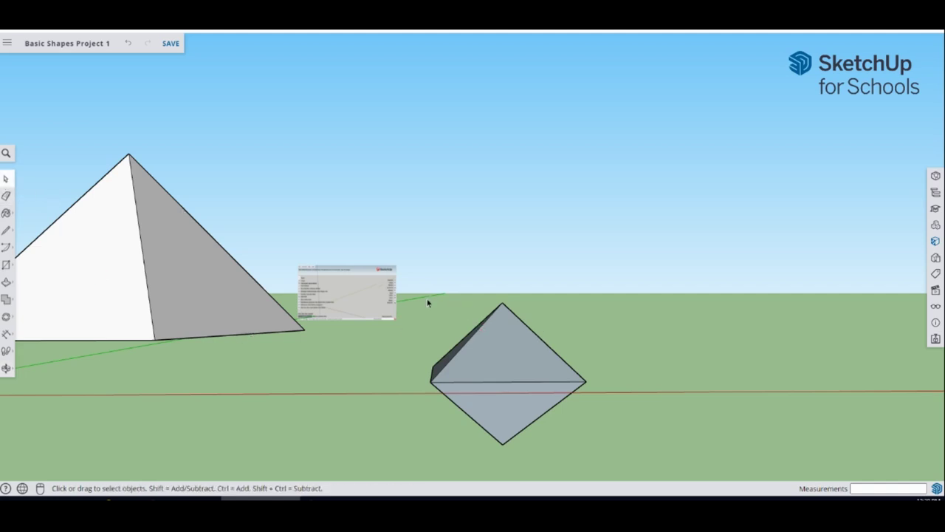
drag(449, 316, 608, 458)
right_click(523, 363)
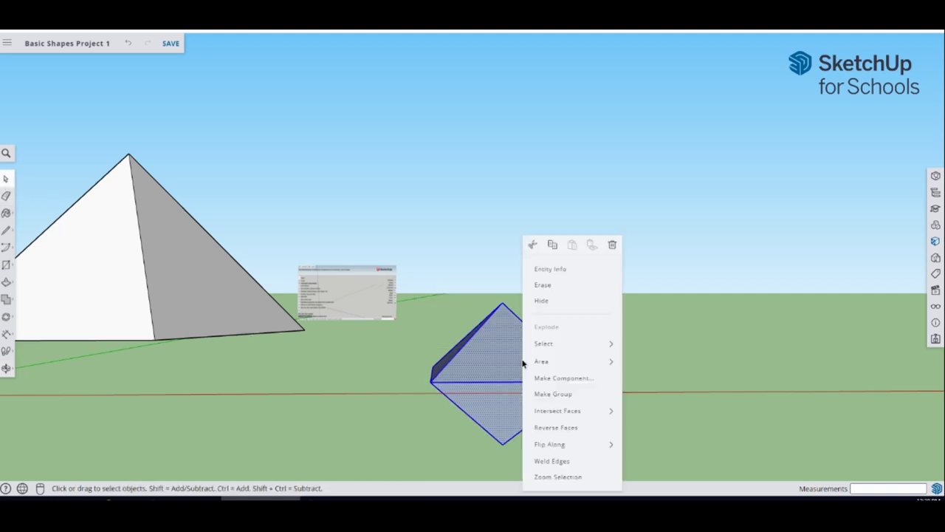
mouse_move(528, 360)
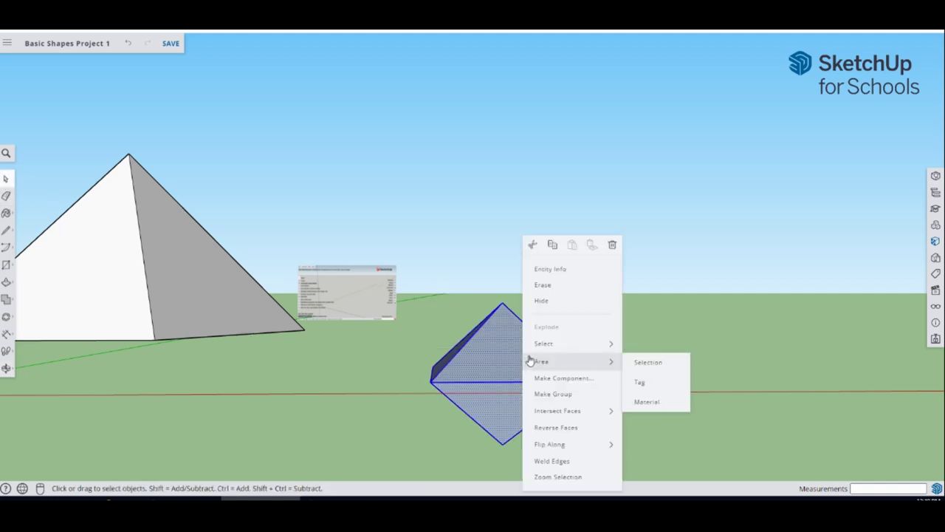
click(557, 427)
Make the selected octahedron a group
scroll(441, 322, down, 3)
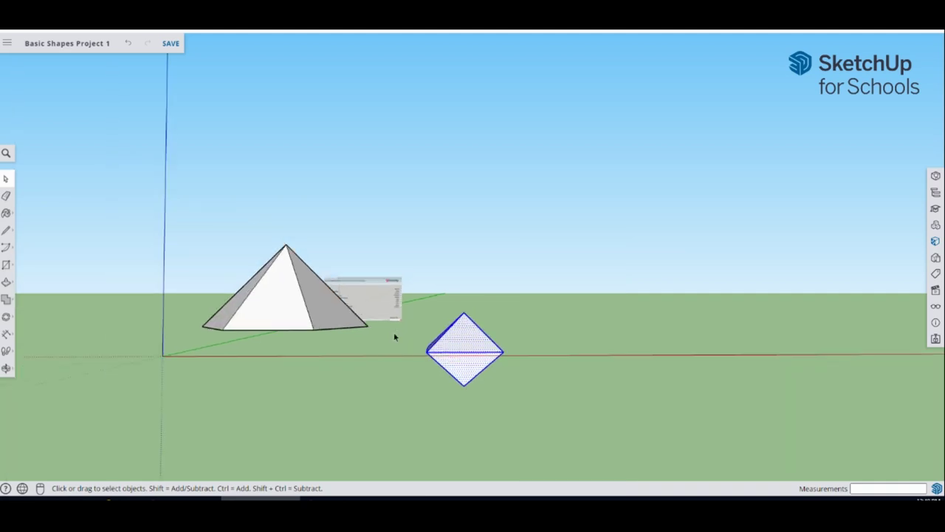
middle_drag(337, 325, 359, 354)
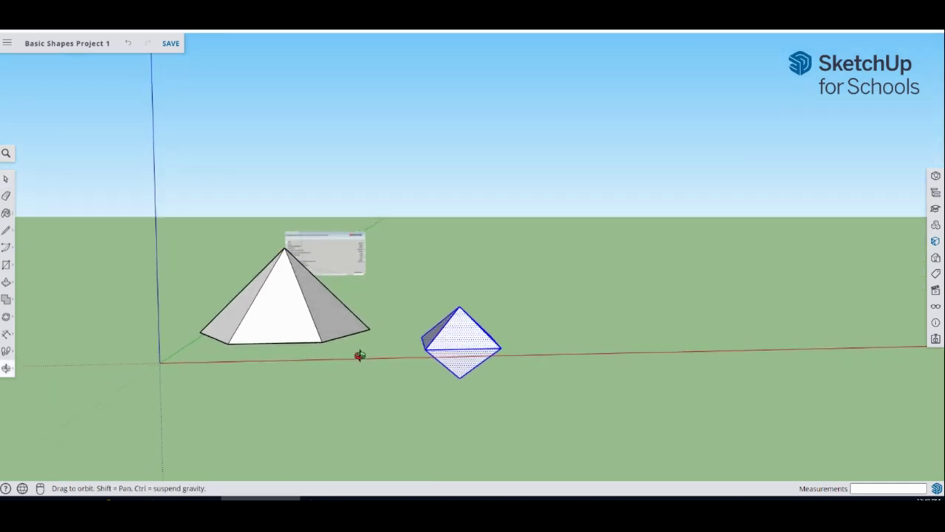
right_click(465, 338)
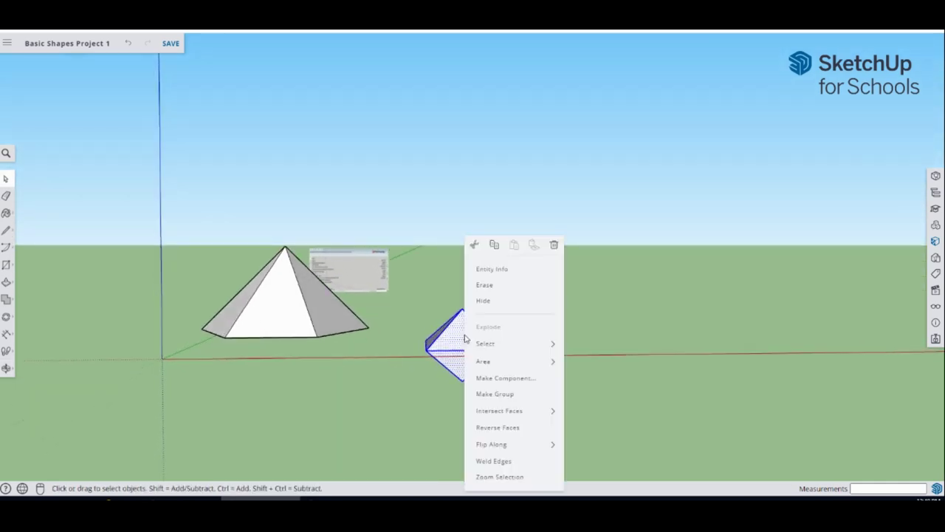
click(508, 396)
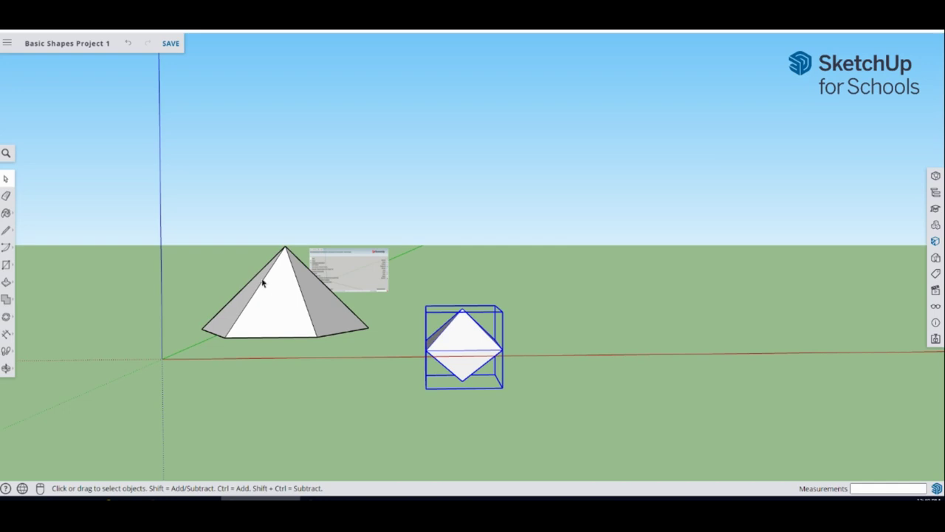
Select the entire hexagonal pyramid and make it a group
drag(201, 246, 373, 391)
right_click(277, 293)
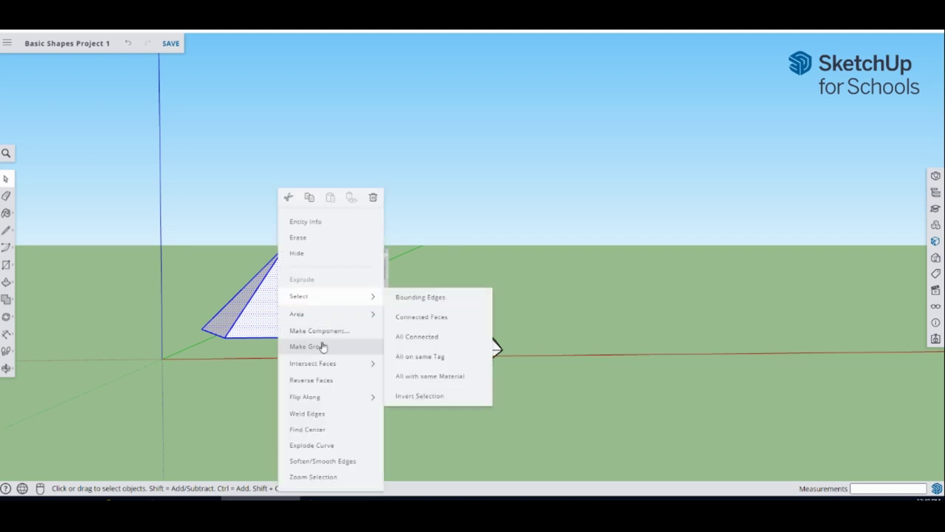
click(318, 346)
middle_drag(338, 319, 495, 365)
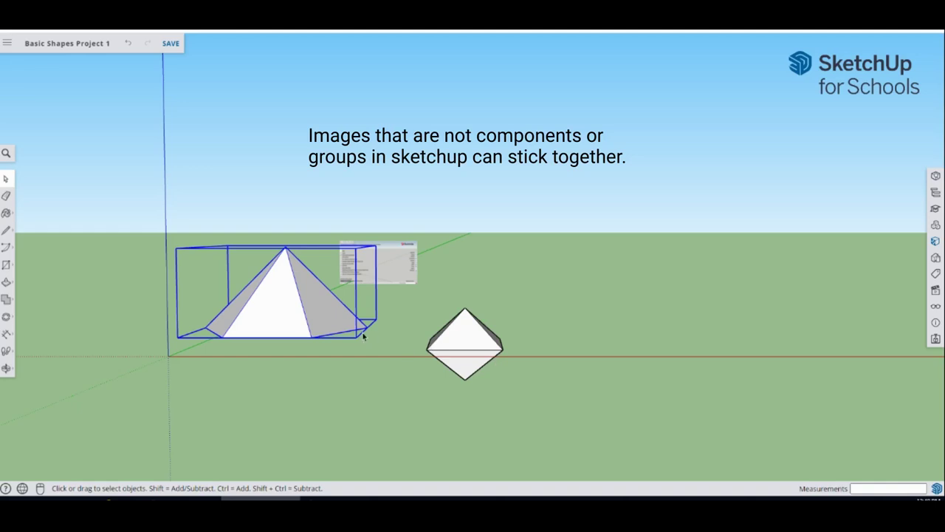
middle_drag(355, 339, 450, 326)
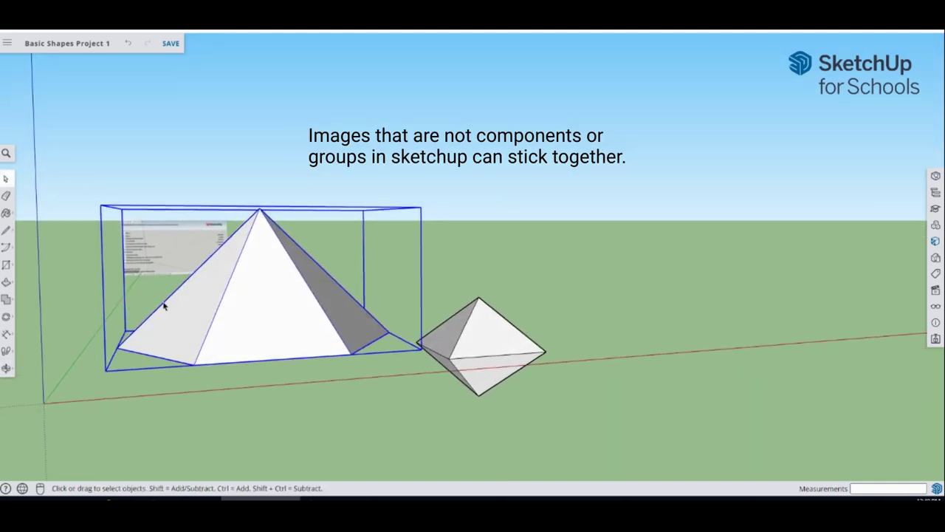
Move the hexagonal pyramid group so the near corner of its bounding box sits on the origin
click(6, 317)
click(28, 310)
click(106, 371)
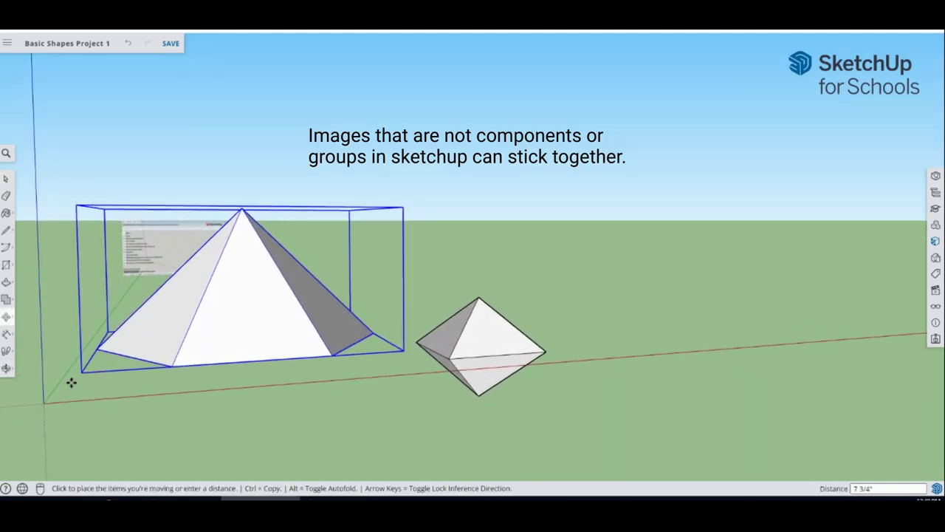
click(44, 402)
middle_drag(214, 407, 408, 355)
click(426, 338)
click(422, 332)
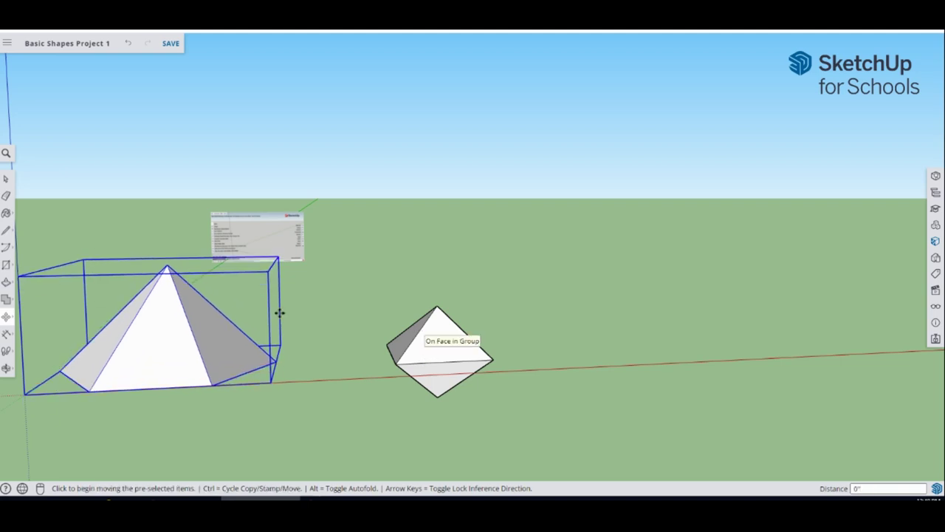
Move the octahedron group by its lower bounding-box corner to the hexagonal pyramid's nearest base corner
click(6, 178)
click(406, 353)
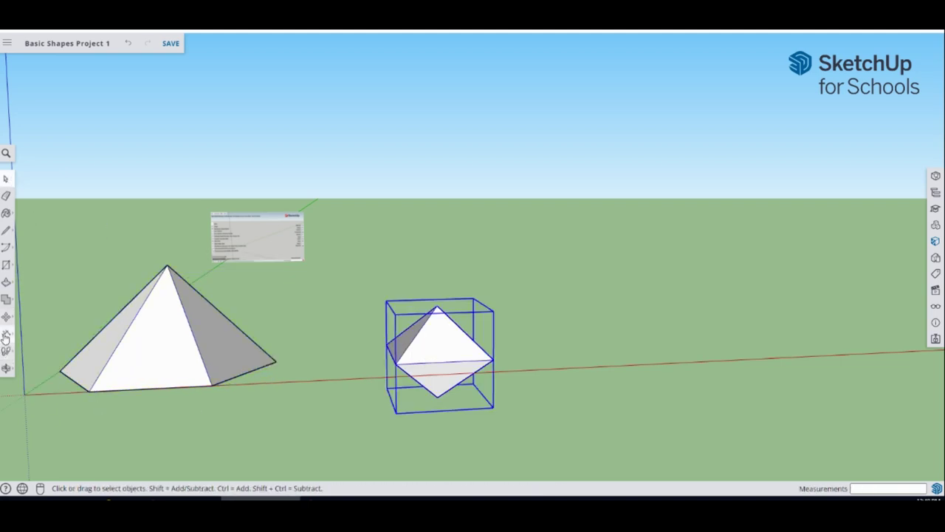
click(6, 316)
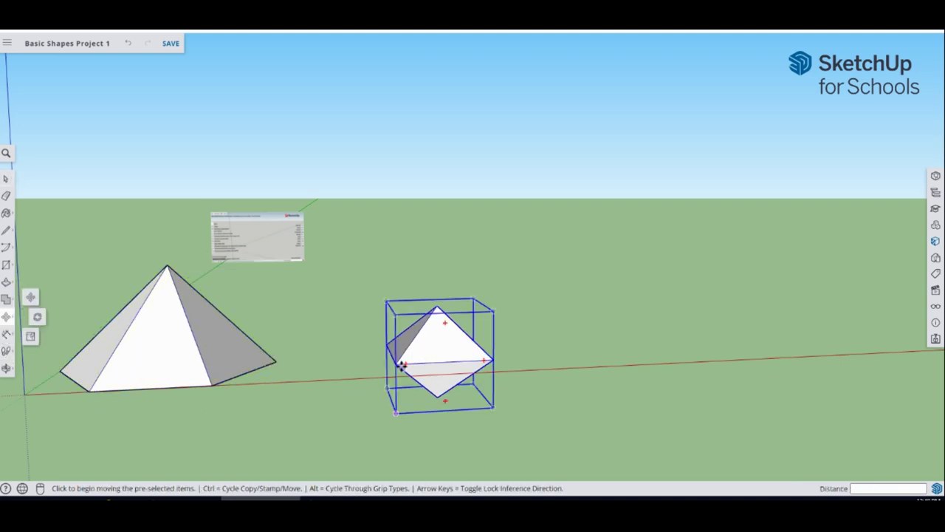
click(397, 415)
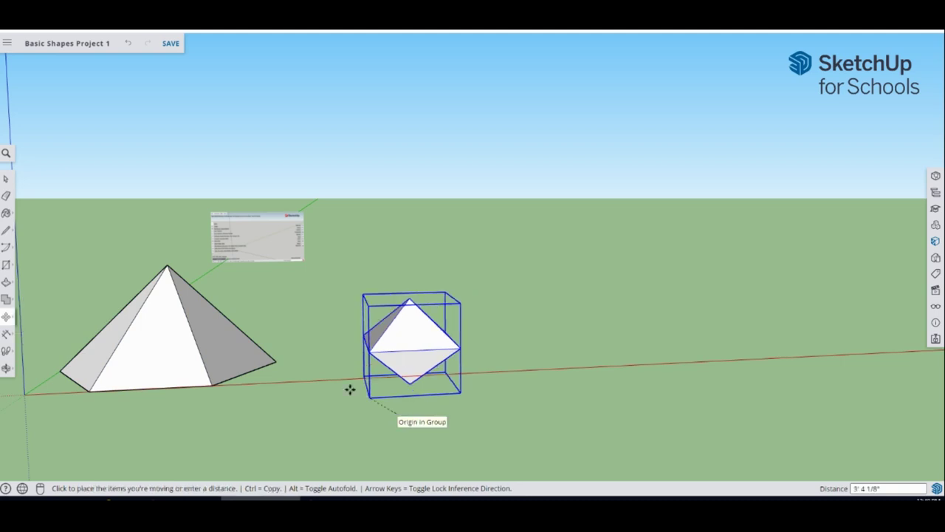
click(277, 362)
middle_drag(315, 382, 317, 346)
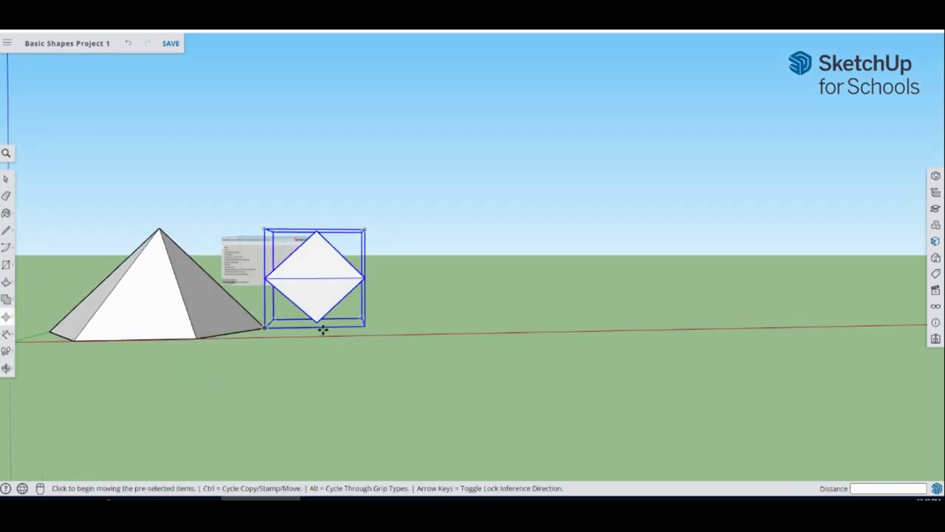
Move the octahedron forward to the red axis, leaving a small gap beside the hexagonal pyramid, and deselect it
click(327, 334)
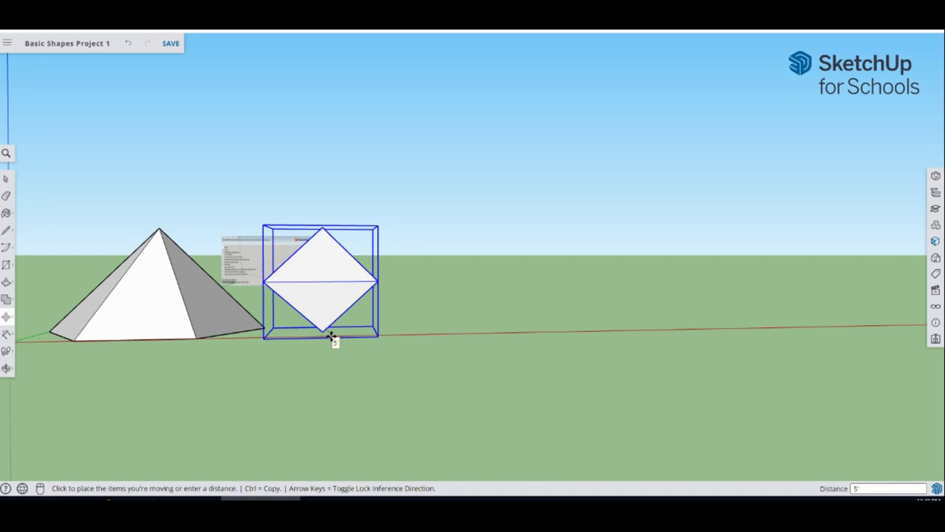
click(335, 337)
middle_drag(342, 363, 352, 374)
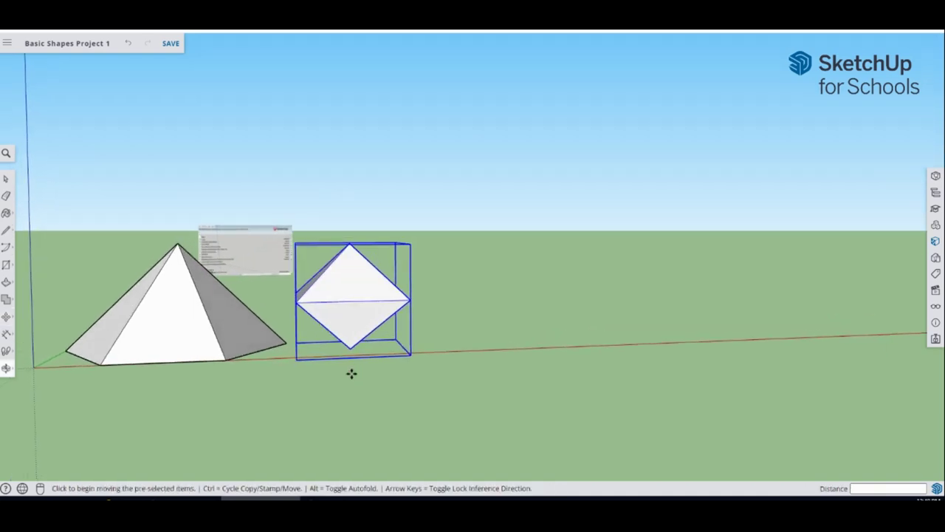
scroll(351, 373, down, 3)
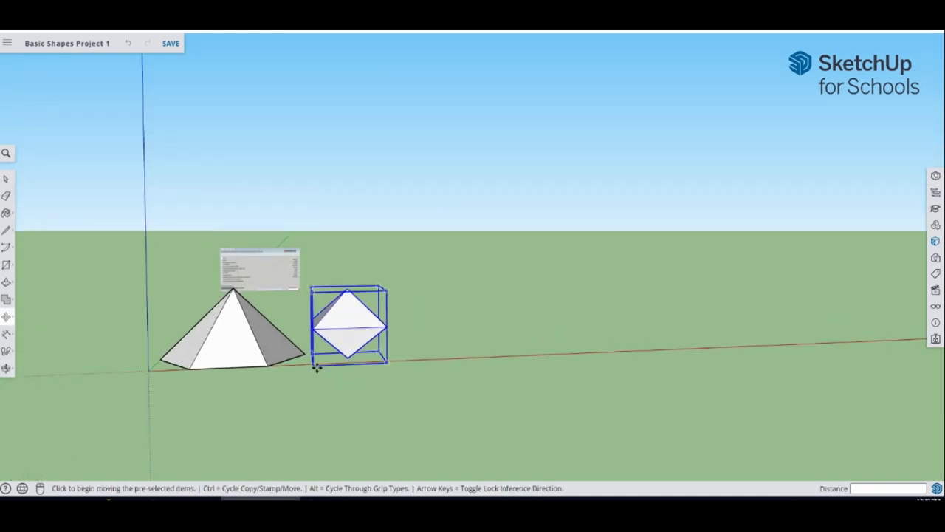
click(5, 179)
click(325, 396)
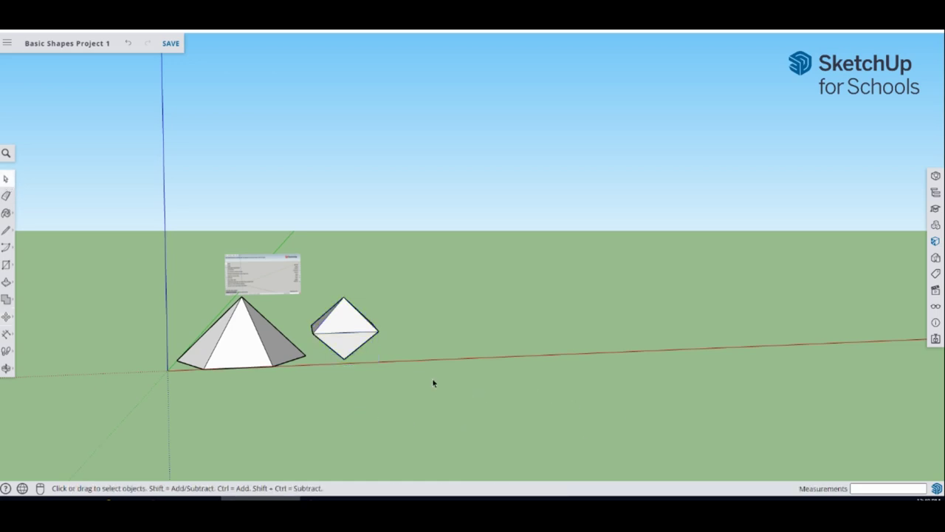
Draw a 5' by 5' square on the ground beside the octahedron, near the red axis
middle_drag(422, 397, 412, 403)
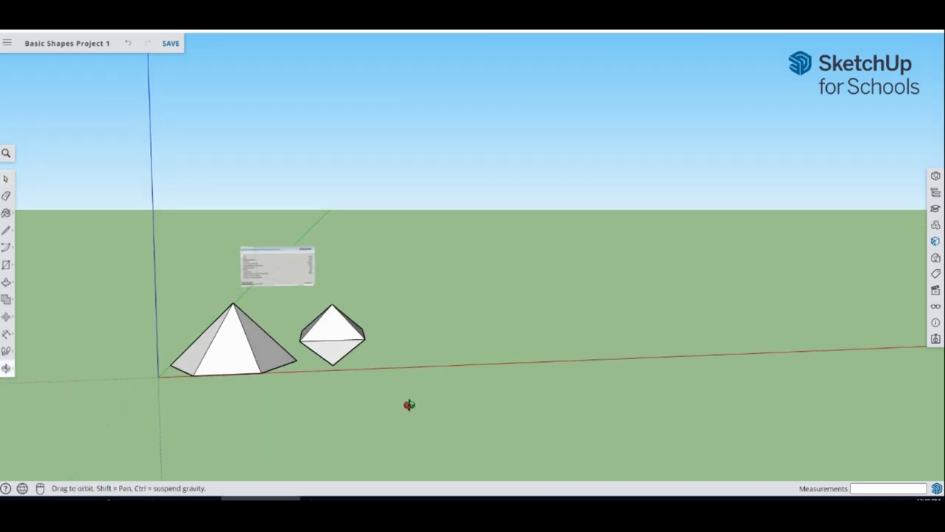
click(5, 264)
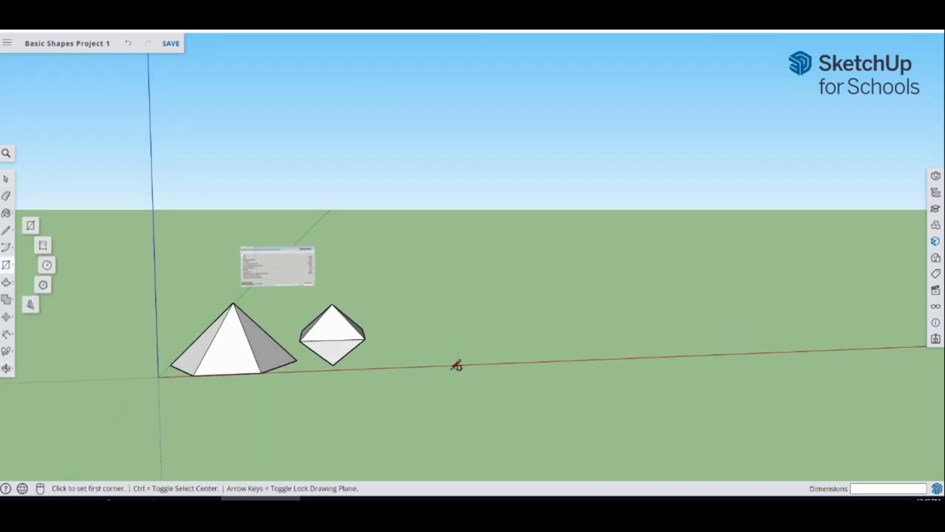
click(393, 360)
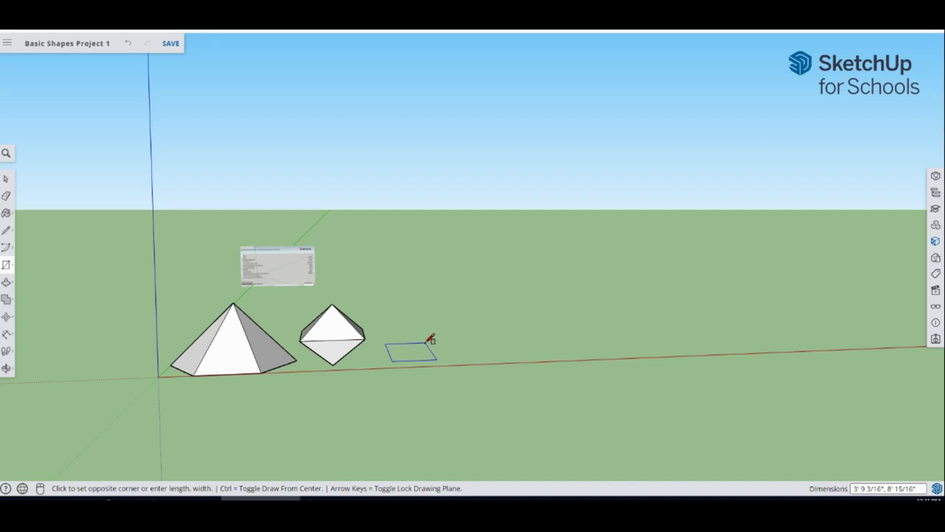
click(430, 339)
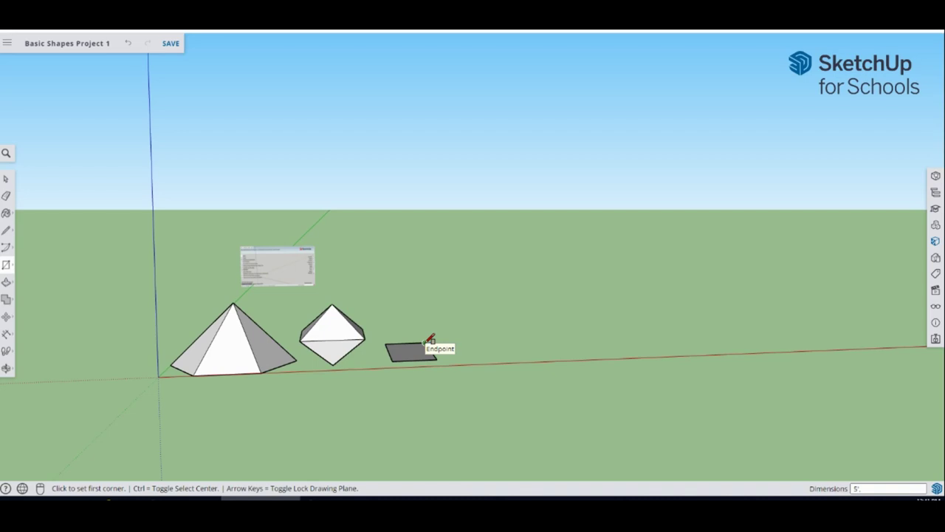
text(')
key(Return)
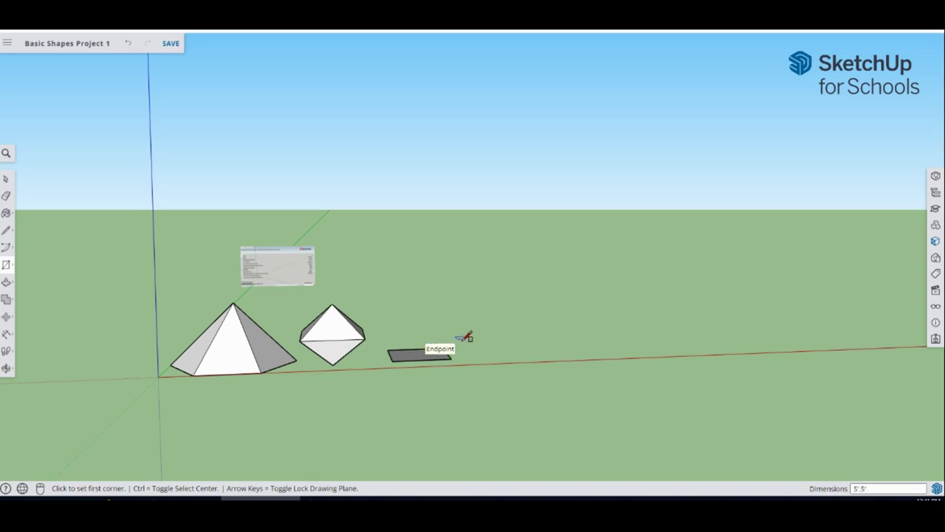
Draw a 5' vertical line along the blue axis from the centre of the square
middle_drag(458, 345, 418, 364)
scroll(418, 363, up, 1)
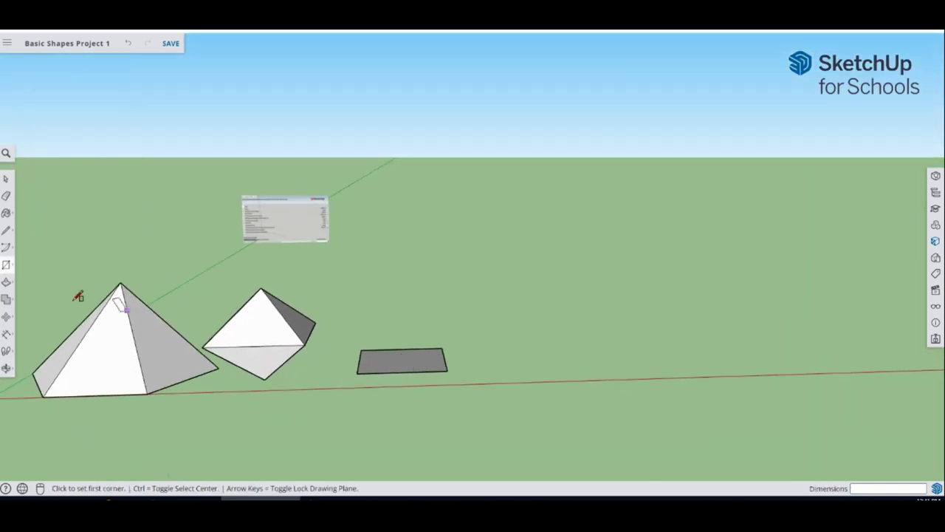
click(5, 231)
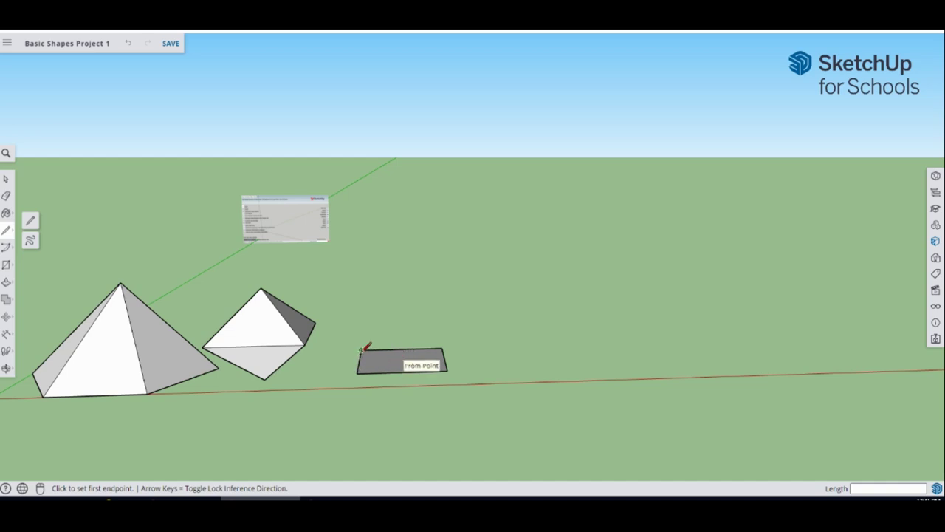
scroll(402, 348, up, 3)
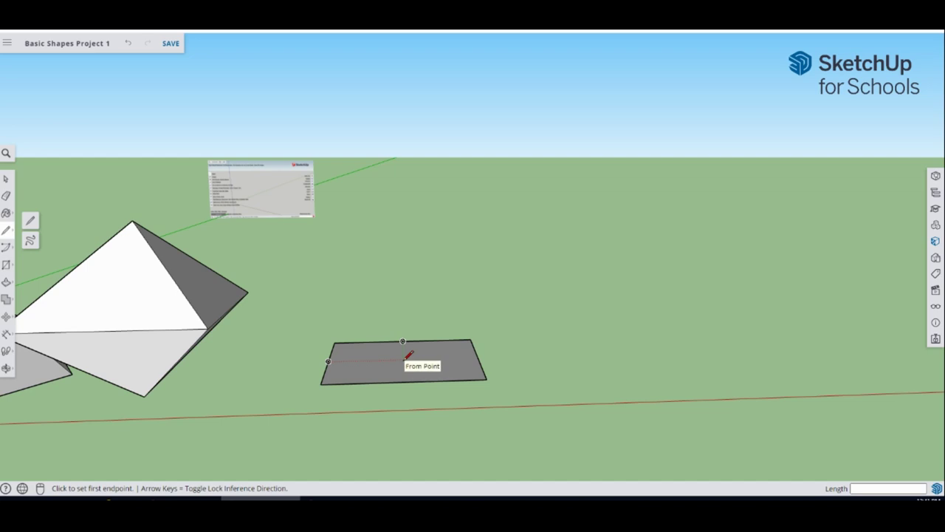
click(405, 358)
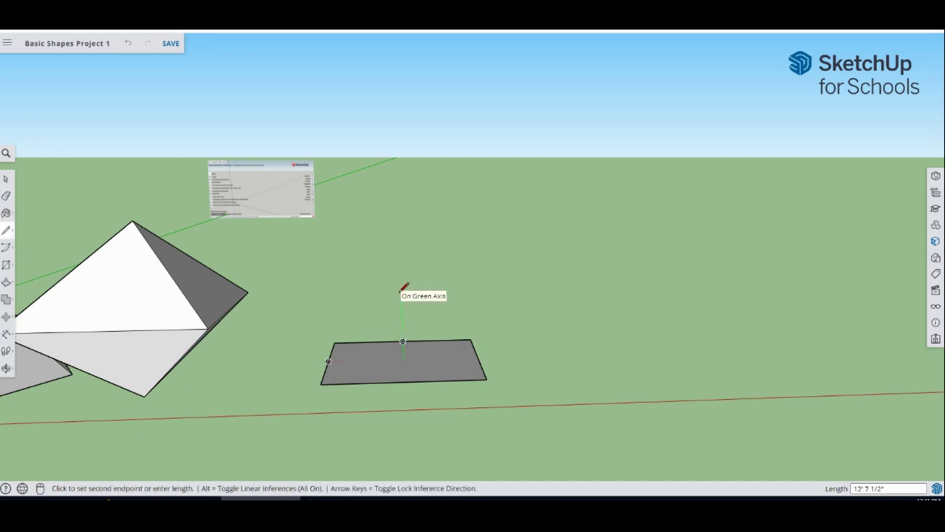
key(Up)
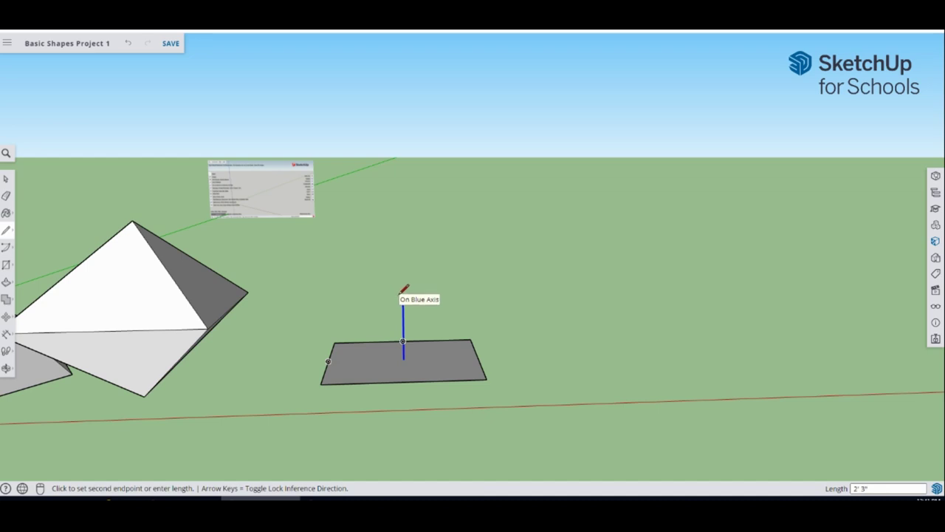
key(Return)
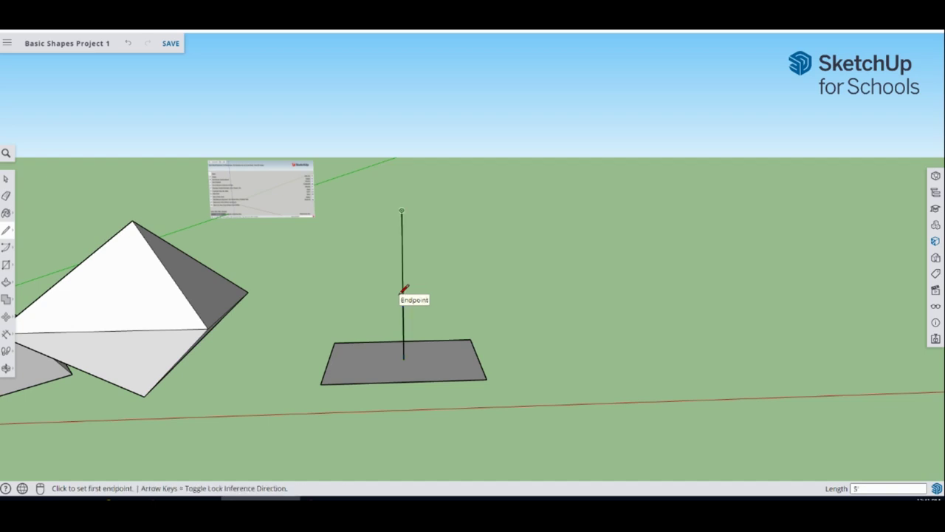
Join the top of the vertical line to the square's two front corners with lines
click(401, 211)
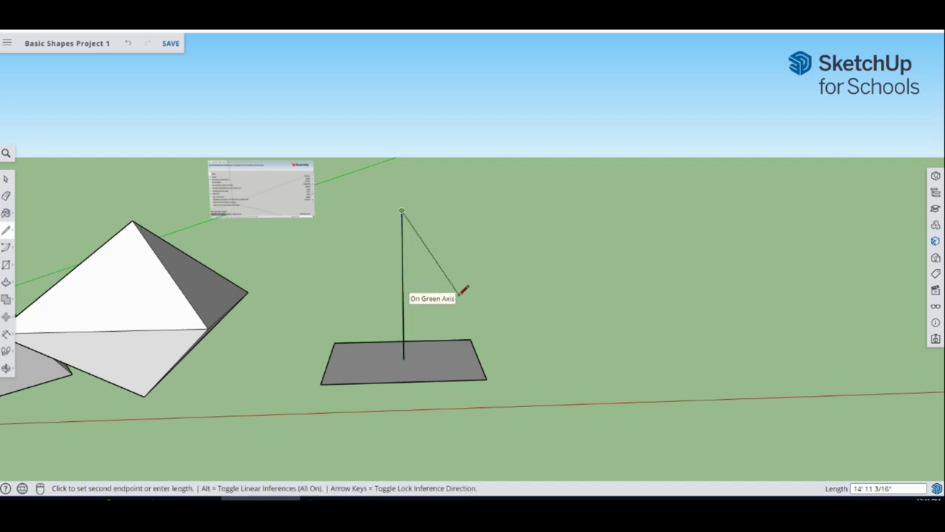
click(485, 376)
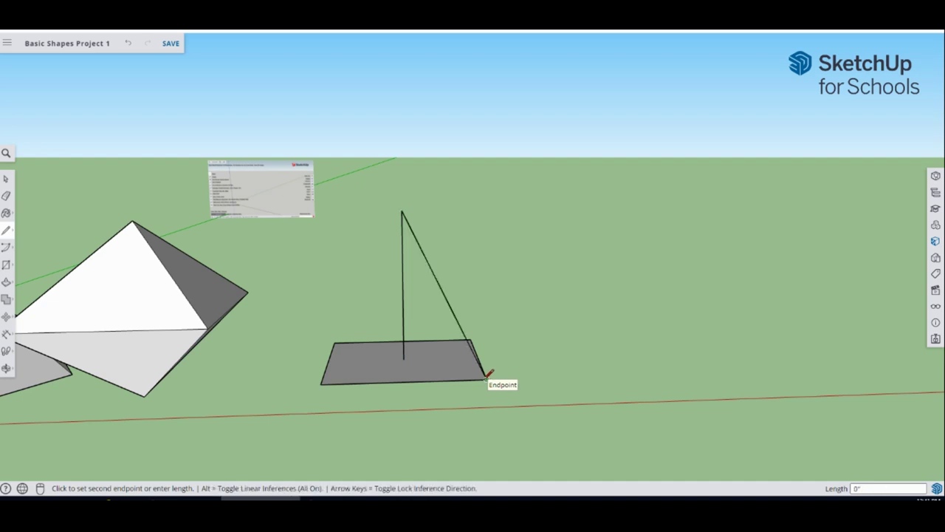
key(Escape)
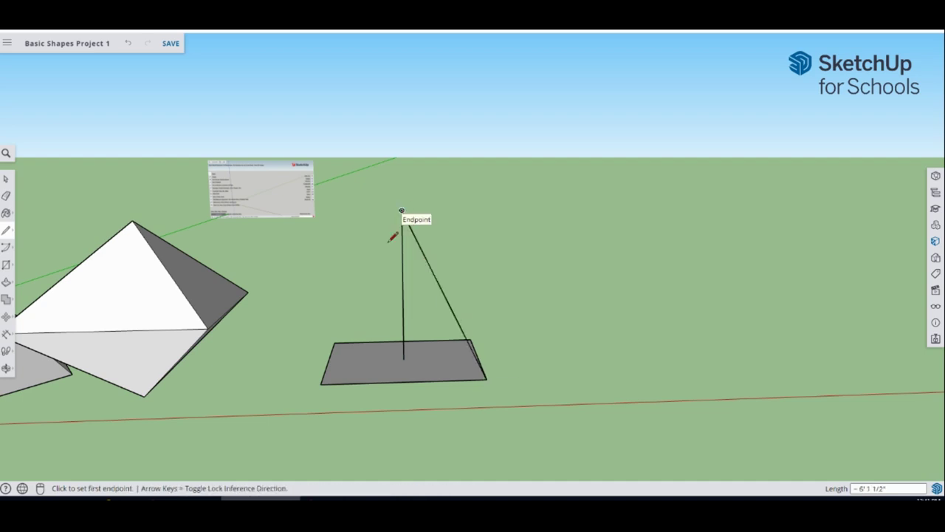
click(321, 383)
click(401, 213)
Join the apex to the square's two remaining back corners to close the square pyramid
mouse_move(486, 274)
middle_down()
mouse_move(358, 319)
mouse_move(255, 233)
middle_up()
click(233, 237)
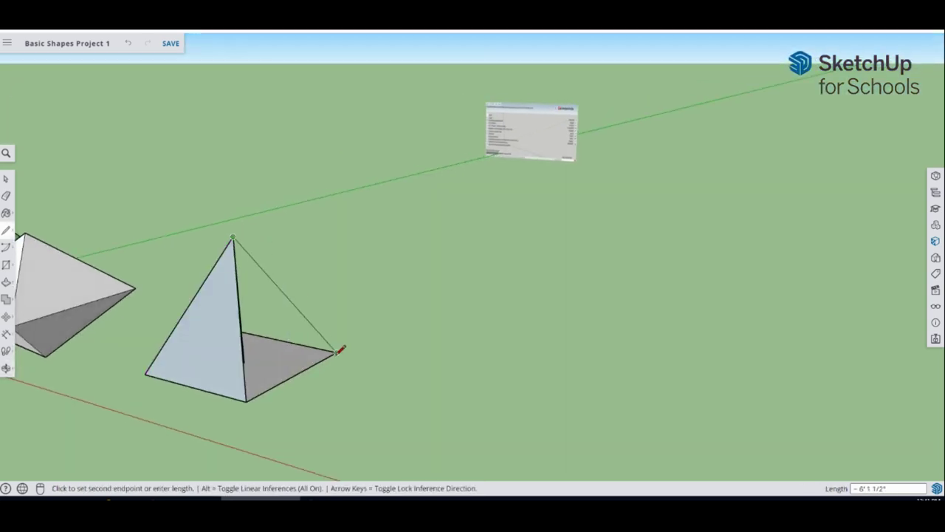
click(337, 353)
mouse_move(195, 308)
middle_down()
mouse_move(277, 331)
mouse_move(441, 331)
middle_up()
scroll(313, 350, down, 3)
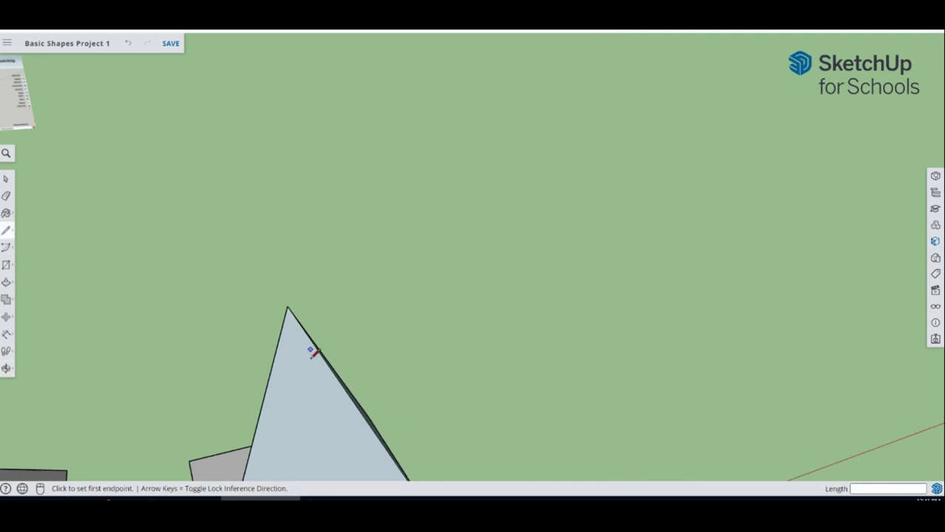
scroll(299, 430, down, 3)
mouse_move(296, 433)
middle_down()
mouse_move(336, 444)
mouse_move(271, 407)
mouse_move(251, 384)
middle_up()
click(315, 469)
click(326, 423)
scroll(318, 347, up, 3)
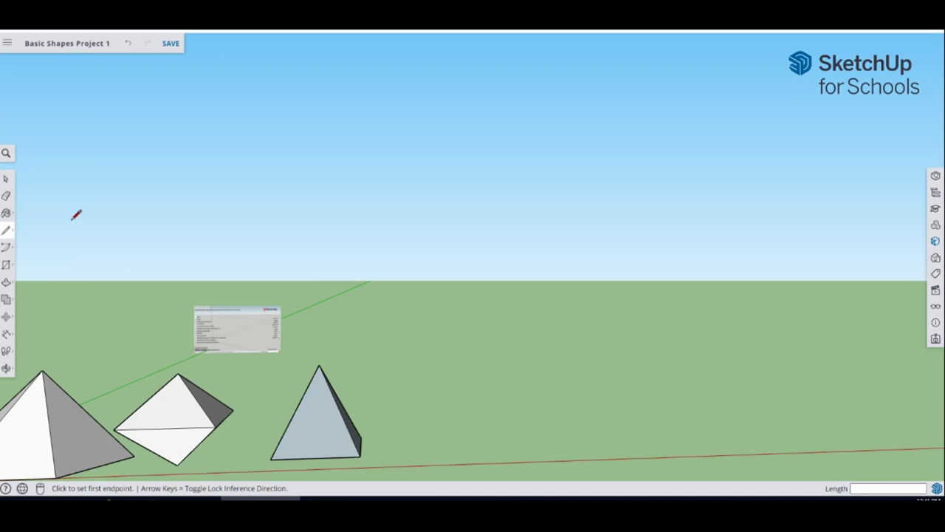
Select the entire square pyramid, reverse its faces and make it a group
click(5, 180)
drag(277, 375, 363, 402)
double_click(322, 418)
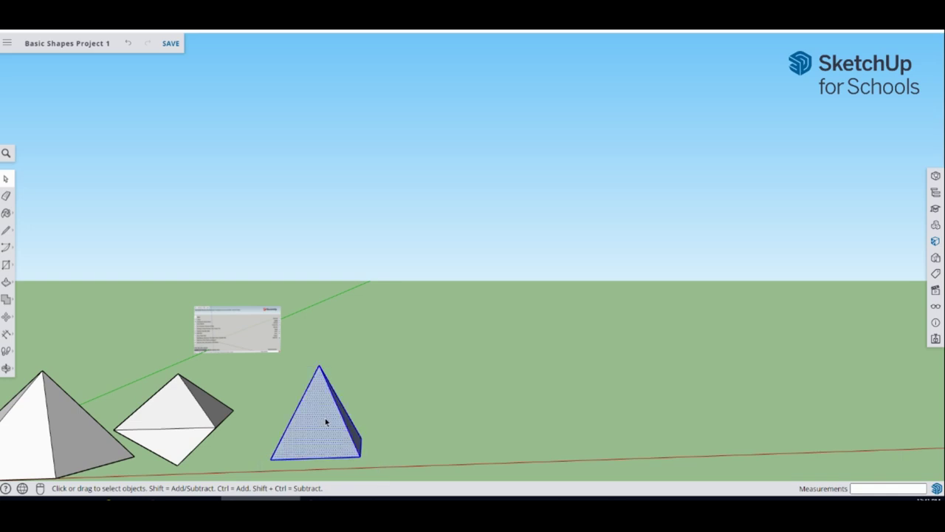
right_click(322, 421)
click(347, 412)
mouse_move(347, 411)
middle_down()
mouse_move(353, 434)
mouse_move(347, 420)
middle_up()
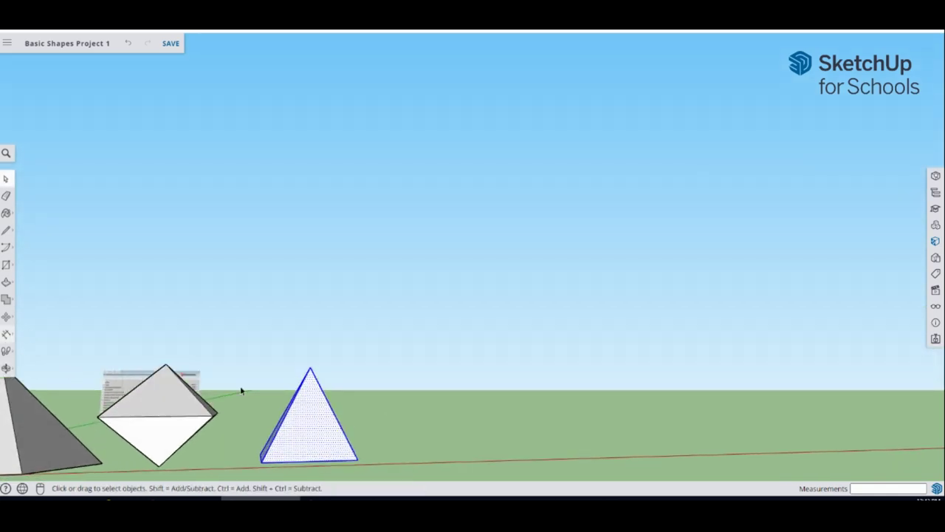
right_click(310, 430)
click(344, 378)
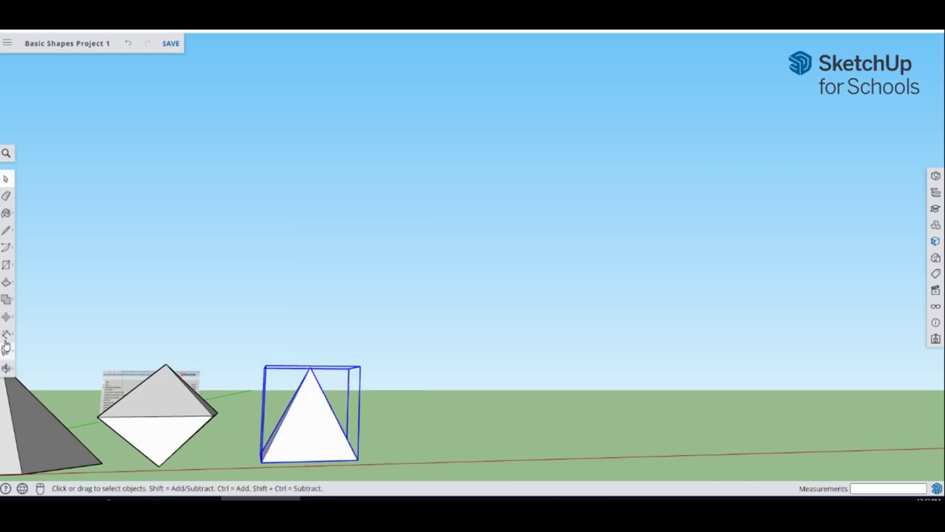
Move the square pyramid group by its front base corner to the red axis, close beside the octahedron
click(6, 316)
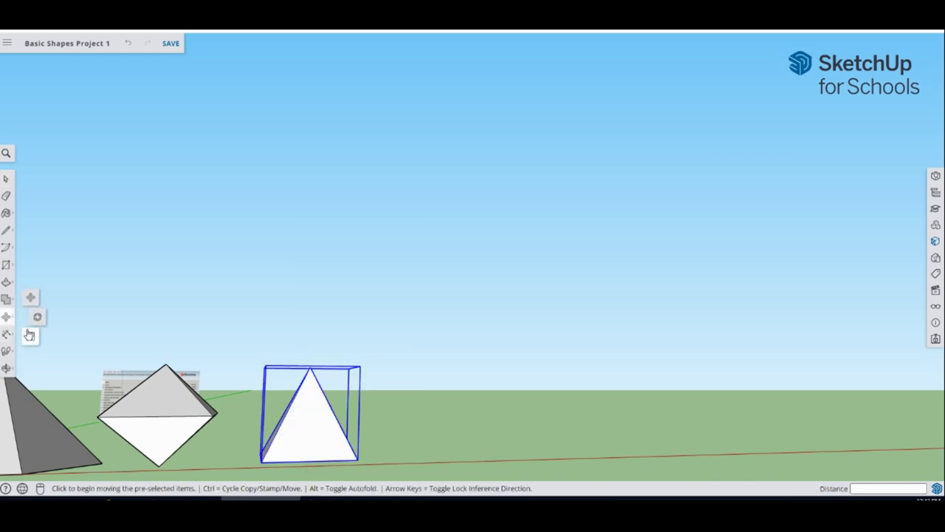
click(265, 458)
click(231, 468)
scroll(235, 466, down, 5)
middle_drag(248, 441, 242, 459)
scroll(270, 452, up, 6)
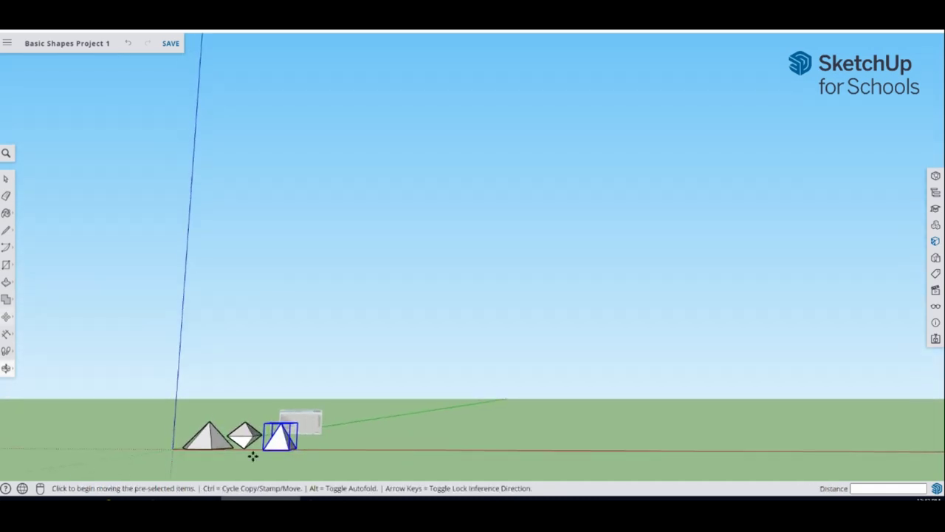
Clear the selection of the square pyramid group after checking its alignment with the other shapes
middle_drag(227, 474, 423, 419)
key(m)
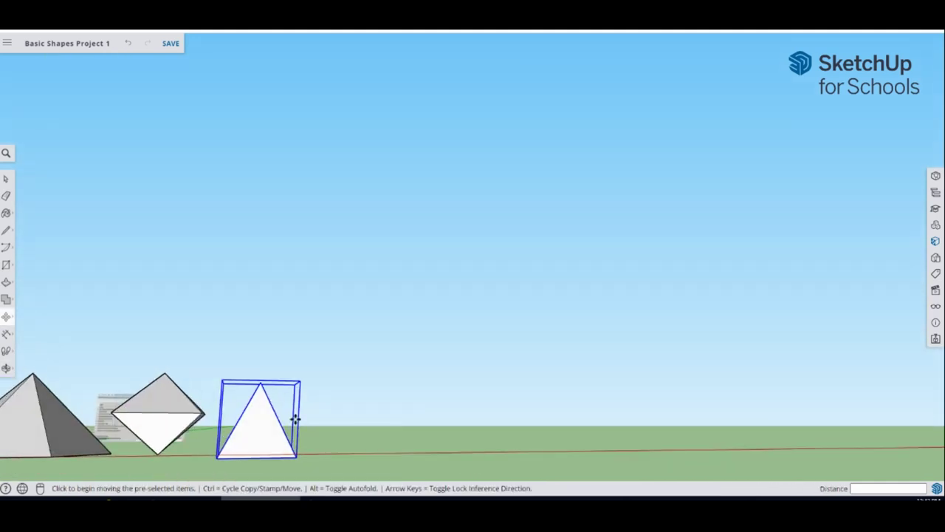
scroll(304, 430, down, 3)
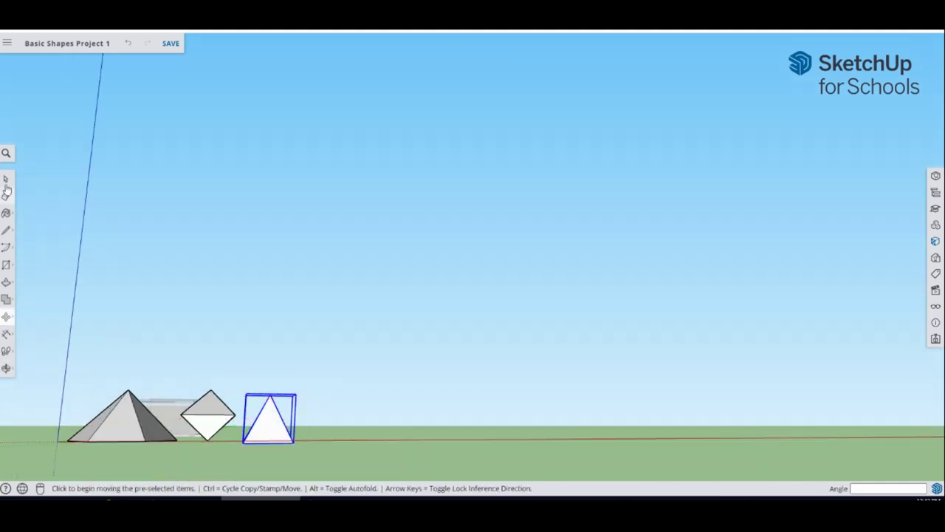
key(space)
click(349, 438)
scroll(354, 417, down, 1)
scroll(354, 418, down, 2)
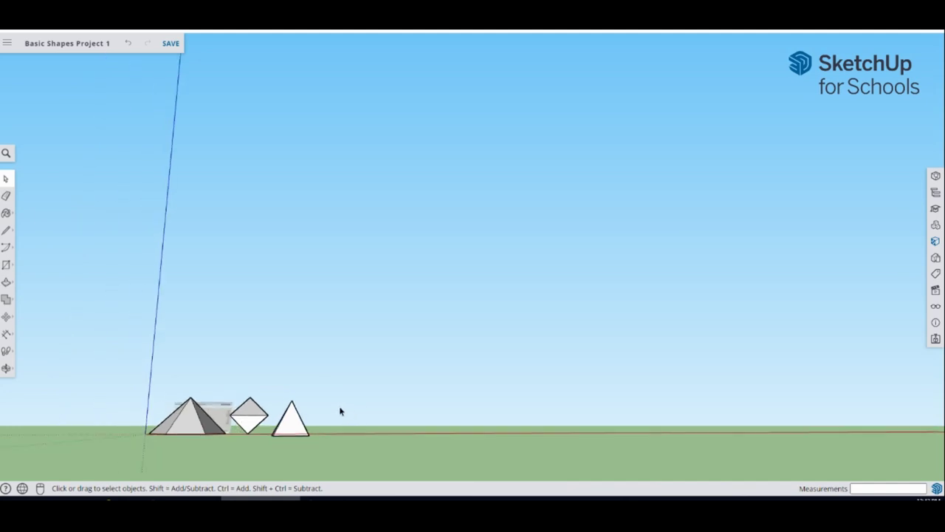
Draw a 5' by 5' square flat on the ground beside the square pyramid, just behind the red axis
scroll(317, 407, up, 4)
middle_drag(293, 431, 84, 438)
scroll(71, 421, down, 1)
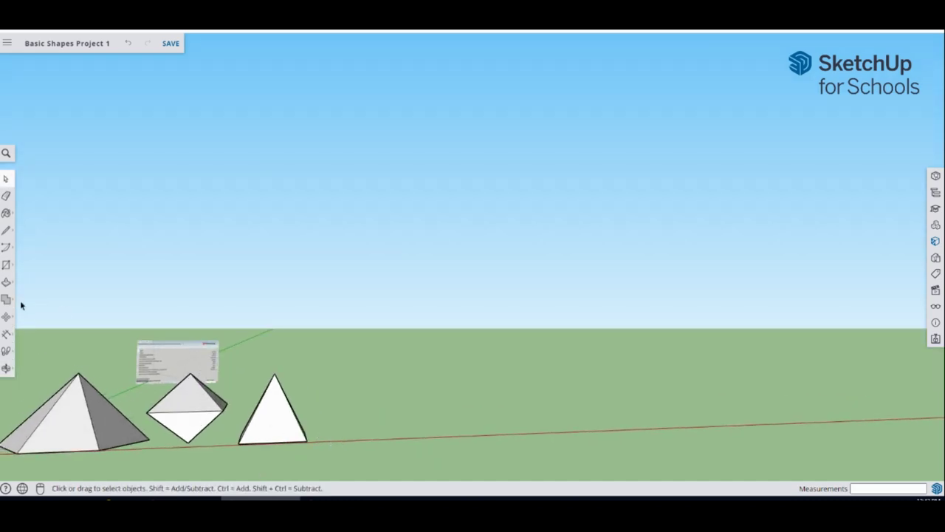
click(6, 264)
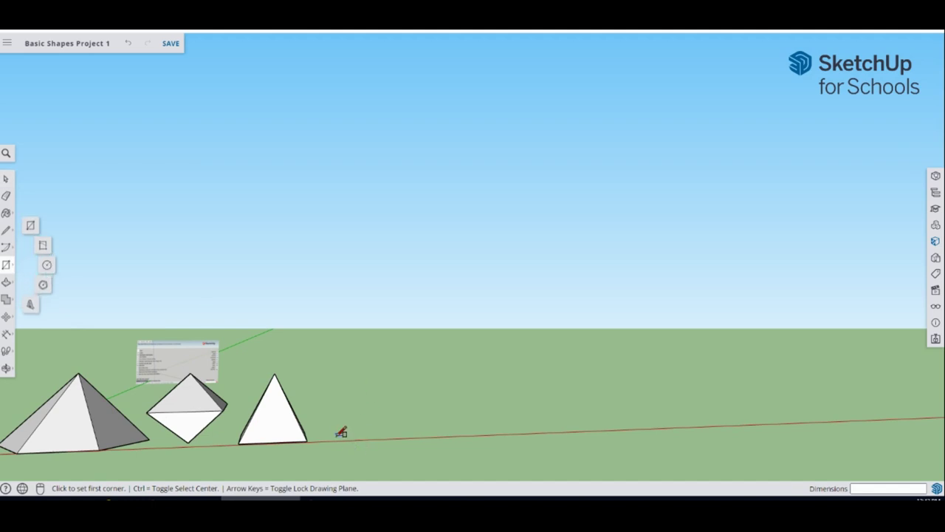
click(340, 434)
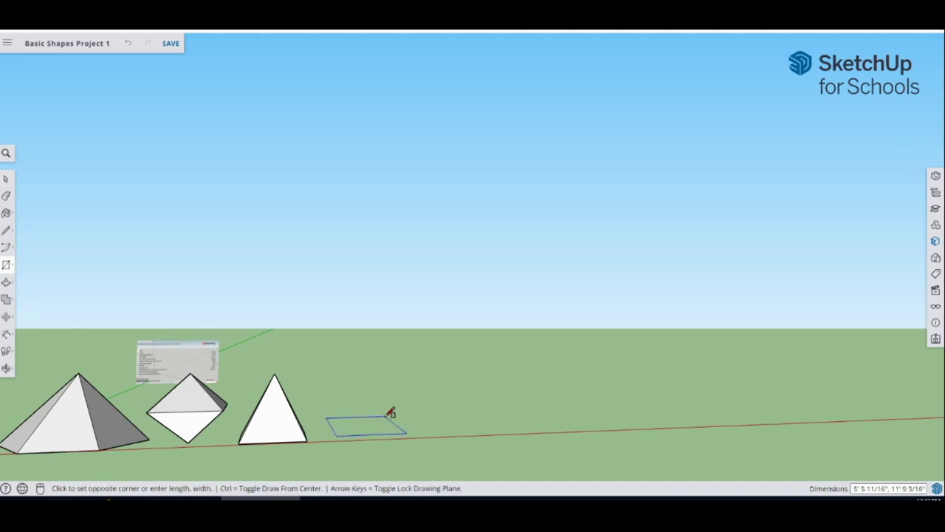
click(388, 415)
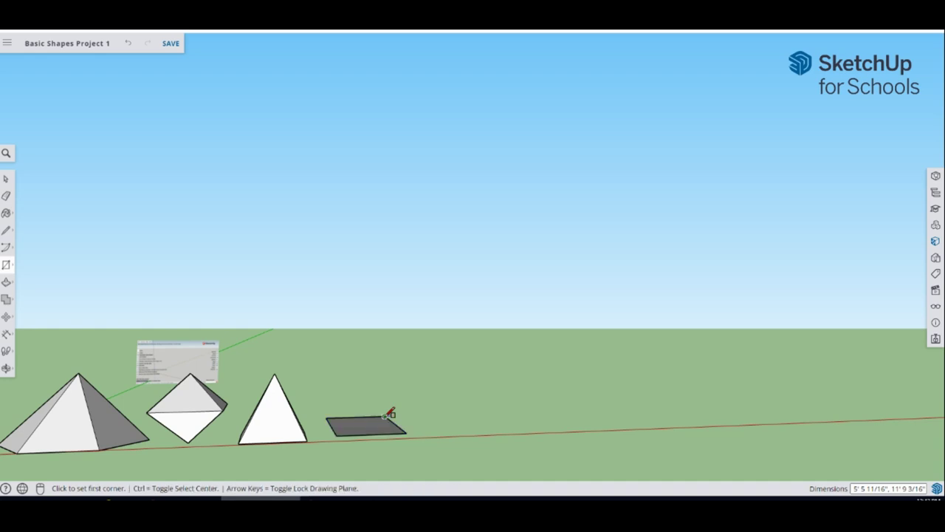
text(5',5)
key(Return)
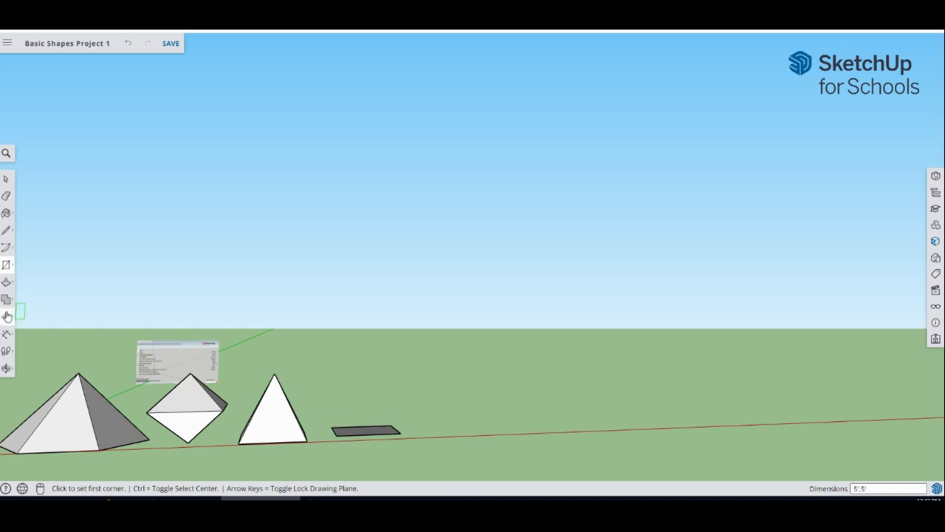
Push/Pull the square face upward 5' to form a cube
click(5, 283)
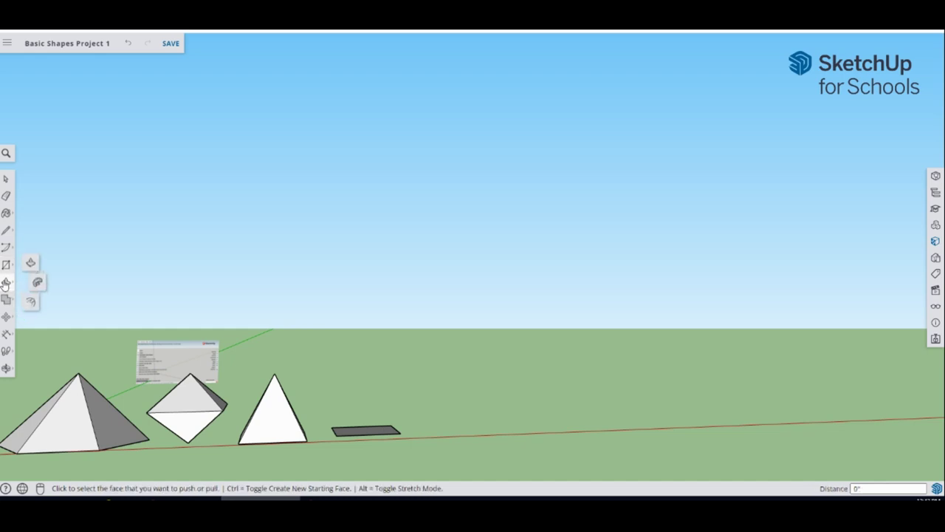
click(32, 264)
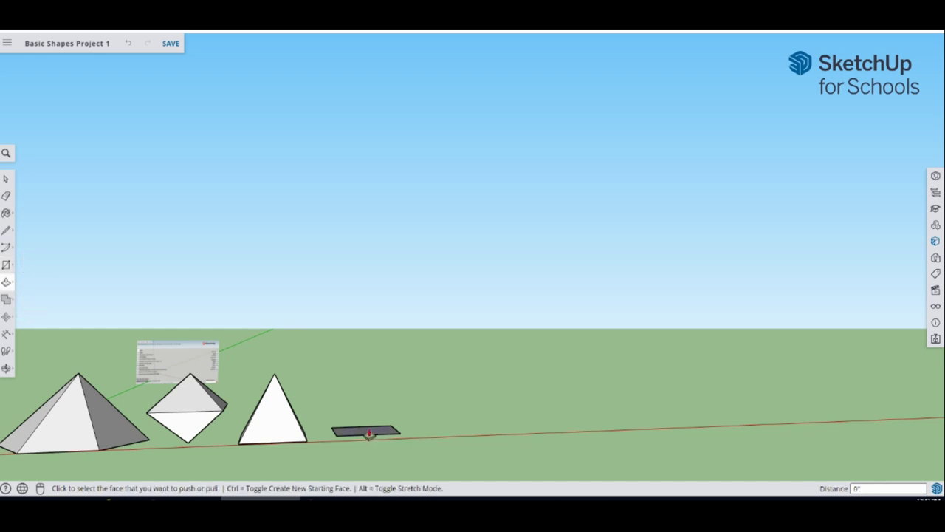
scroll(374, 430, up, 1)
scroll(374, 430, up, 1)
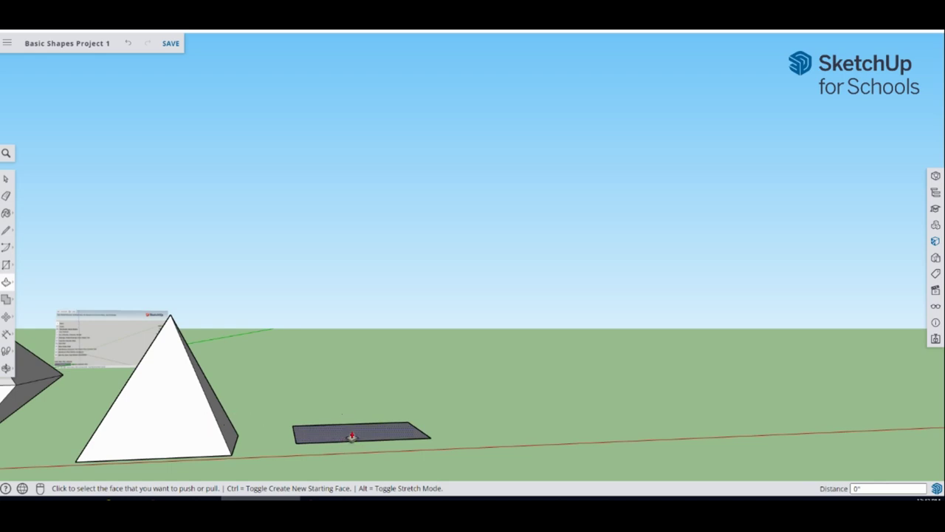
click(351, 436)
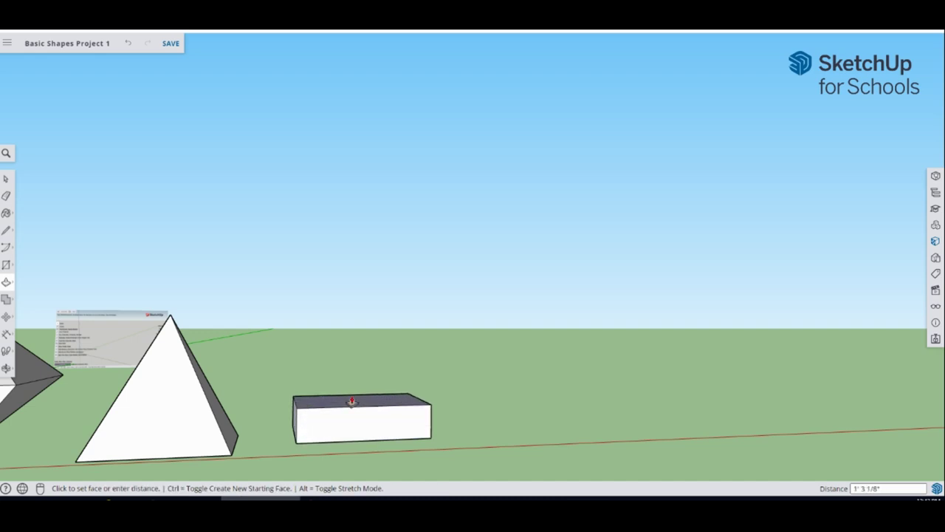
click(346, 346)
text(5)
key(Return)
Select the entire cube and make it a group
middle_drag(435, 418, 406, 419)
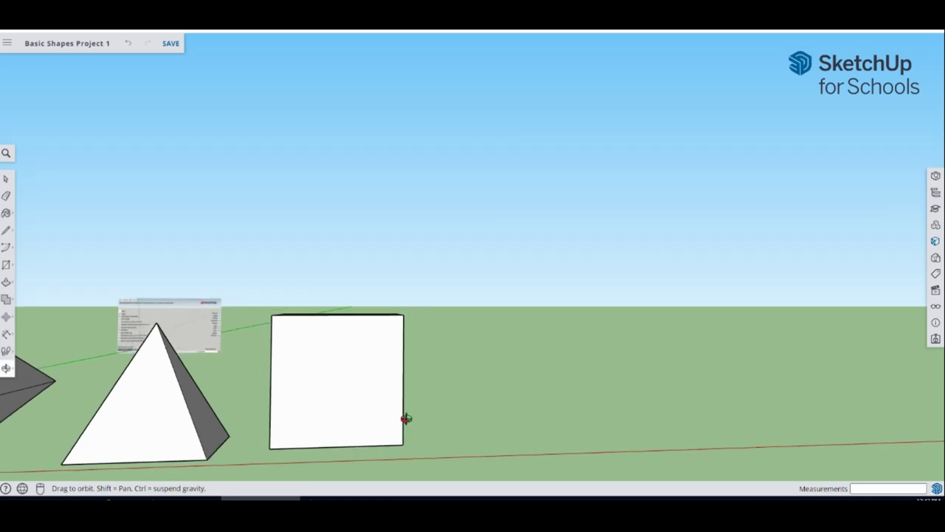
click(11, 177)
drag(257, 300, 425, 470)
right_click(360, 387)
click(401, 378)
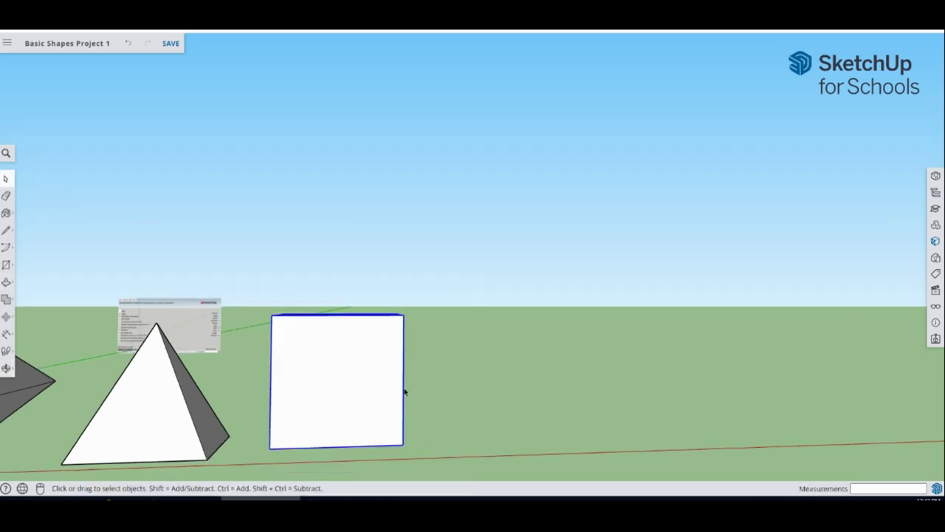
Draw a horizontal circle with a 2.5' radius on the ground beside the cube and save the project
scroll(355, 403, down, 5)
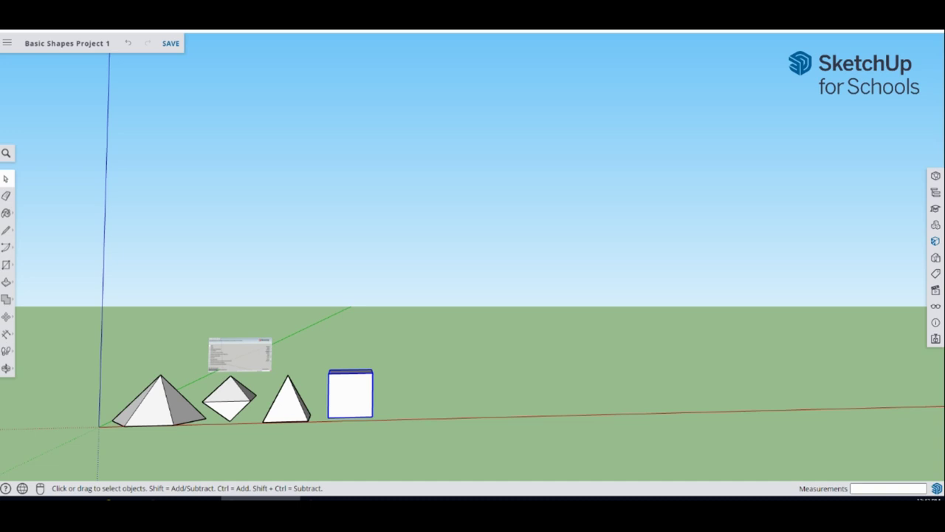
click(5, 268)
click(47, 266)
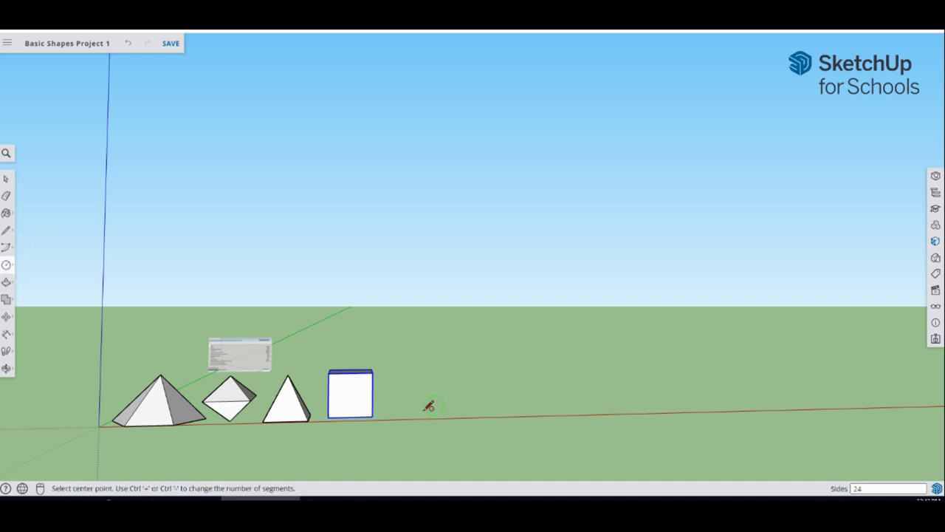
scroll(410, 408, up, 1)
scroll(404, 414, up, 1)
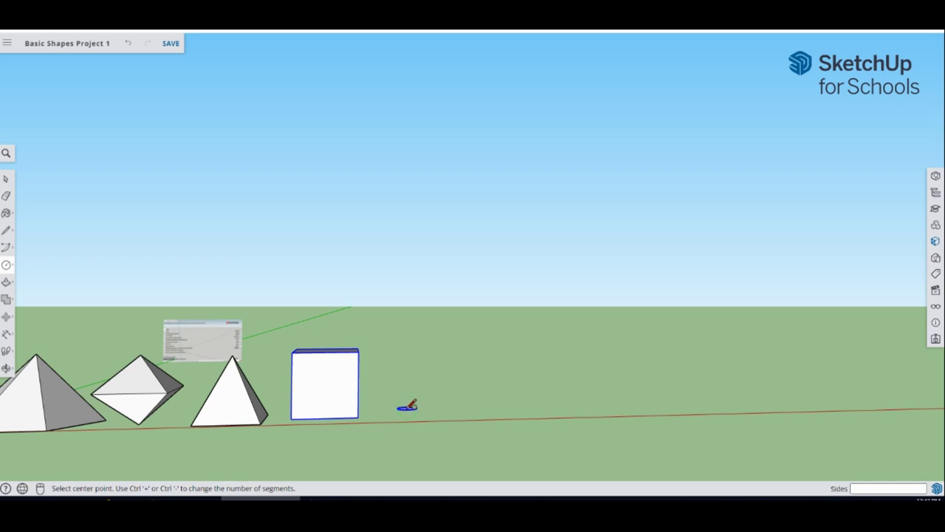
click(406, 412)
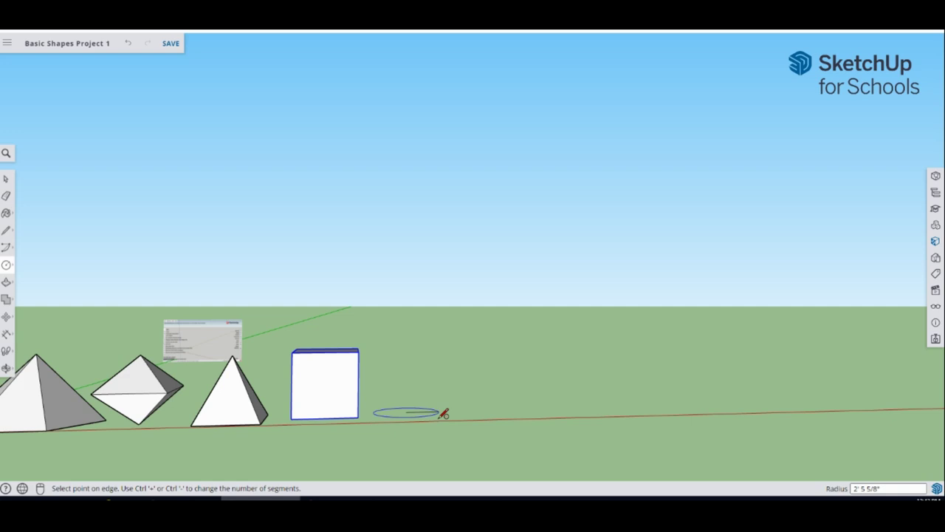
click(444, 414)
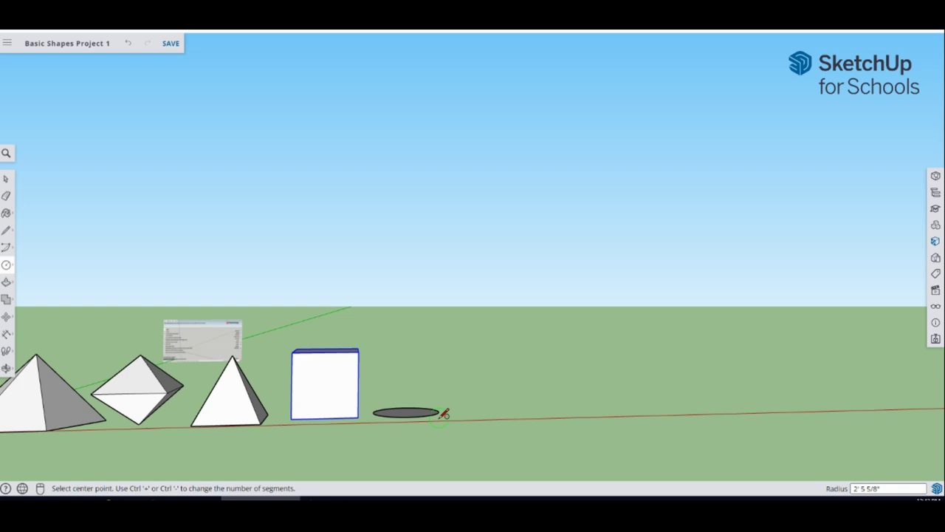
key(ctrl+s)
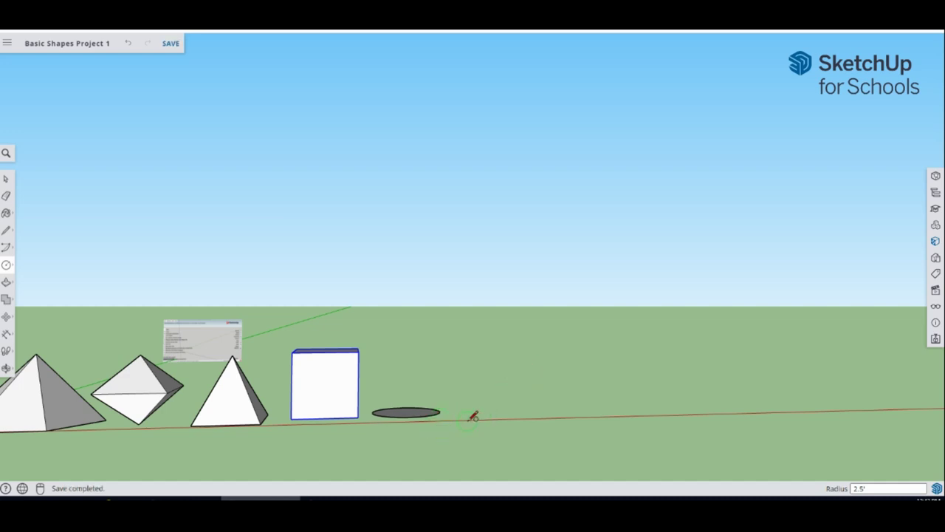
Draw a vertical circle perpendicular to the red axis, centred on the horizontal circle and reaching its edge with a 2' 6" radius
middle_drag(464, 401, 342, 433)
middle_drag(437, 436, 248, 419)
scroll(363, 407, up, 3)
middle_drag(359, 376, 264, 373)
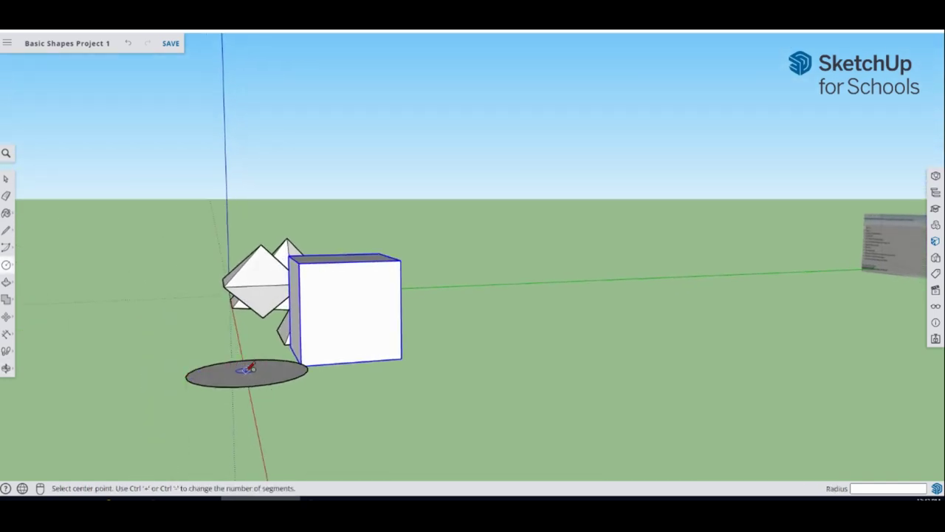
scroll(249, 369, up, 3)
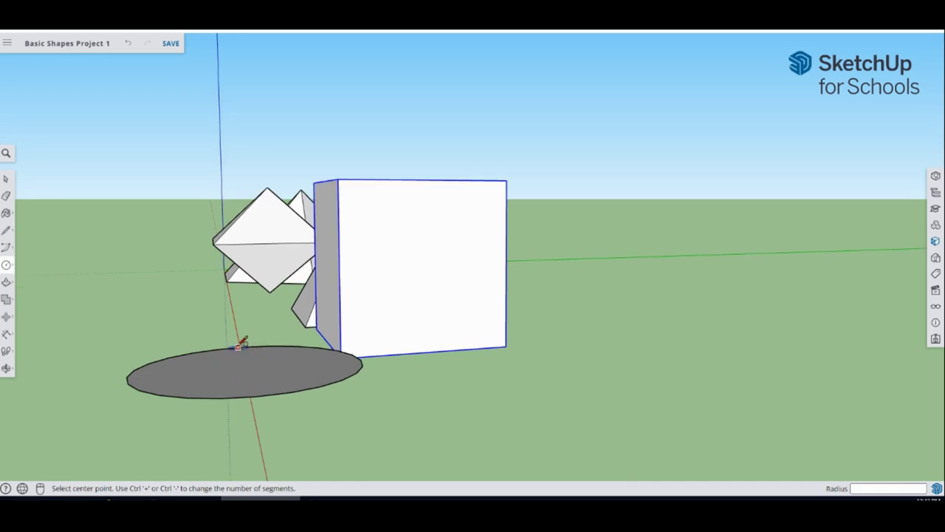
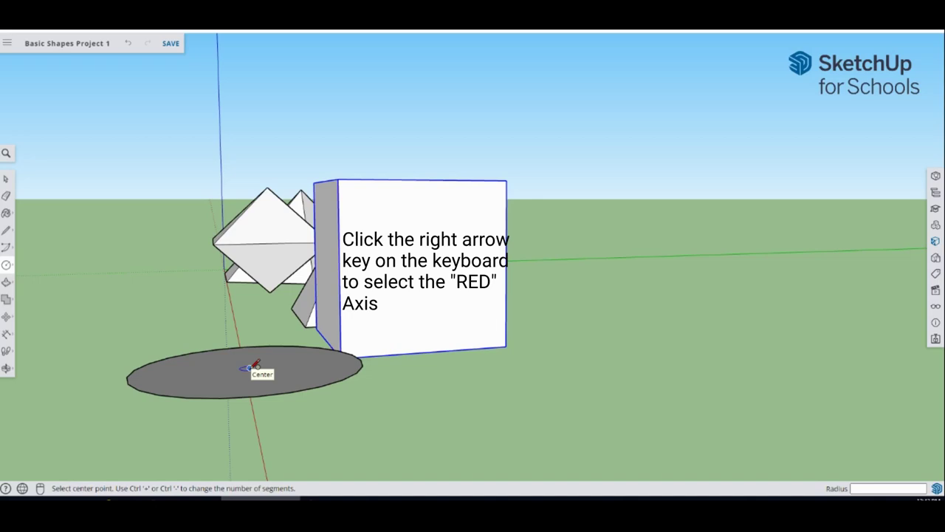
click(250, 365)
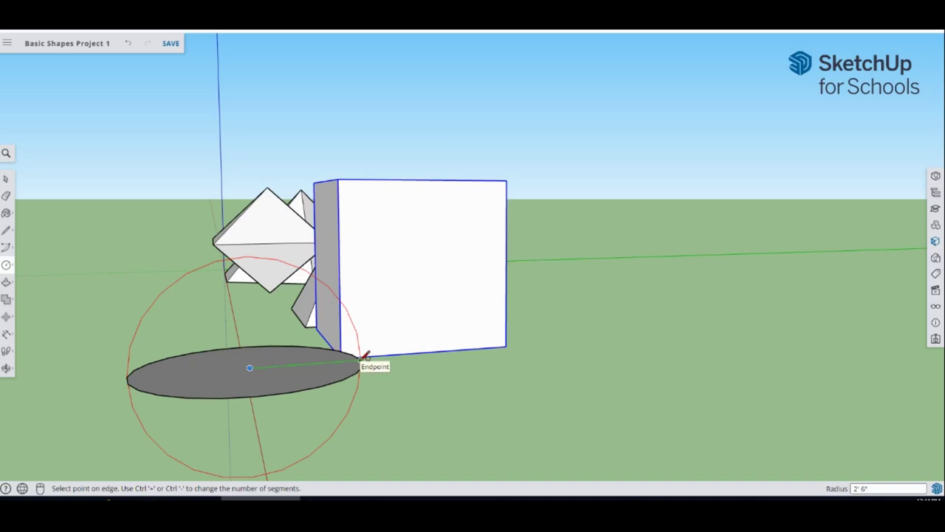
click(363, 356)
Select the horizontal circle's face as the path and sweep the vertical circle around it with Follow Me to form a sphere
middle_drag(364, 356, 311, 461)
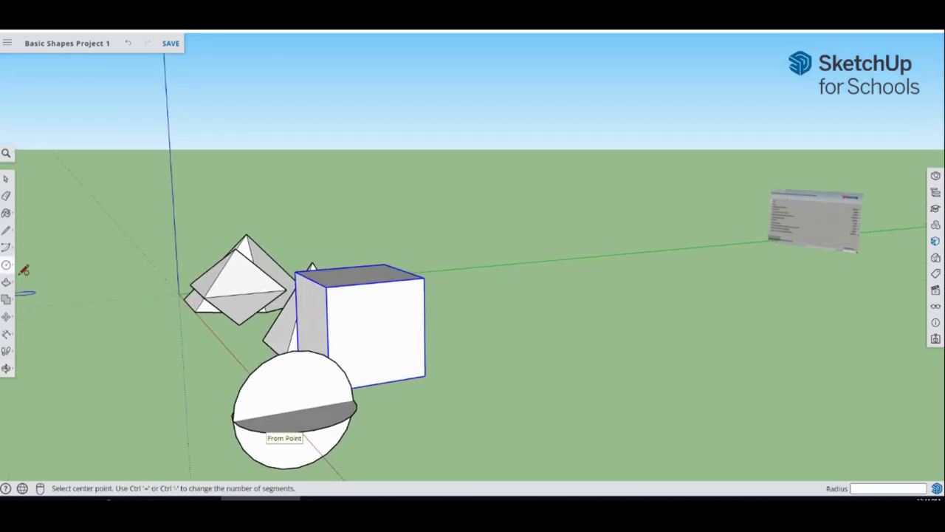
click(6, 178)
click(307, 429)
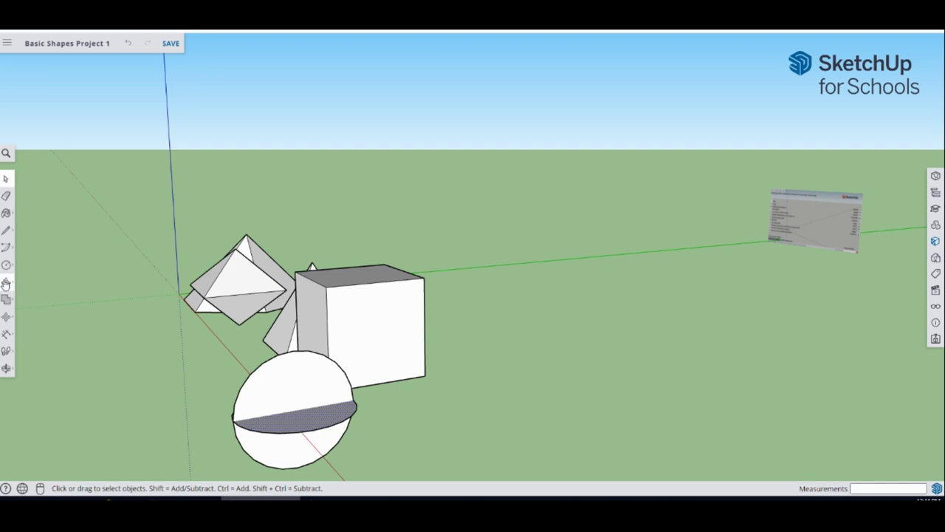
click(6, 283)
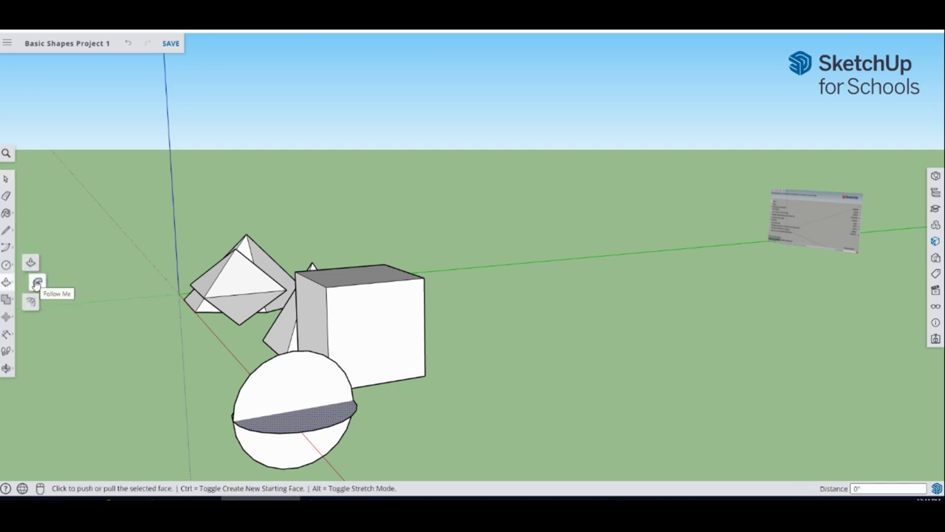
click(37, 283)
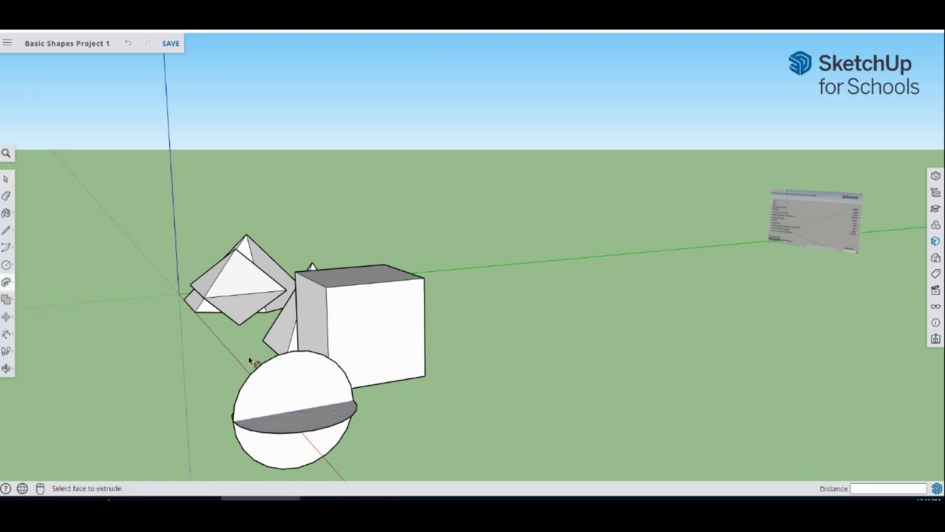
click(309, 387)
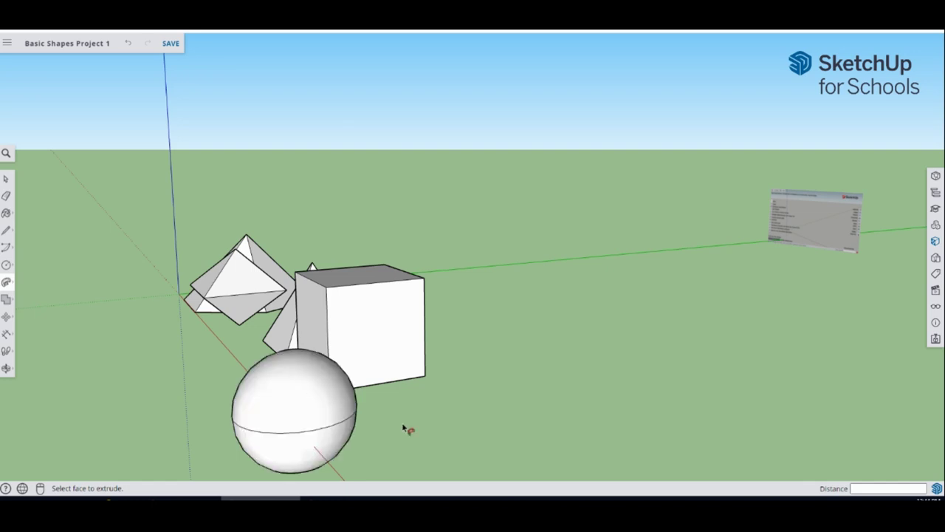
Select the entire sphere with all its connected geometry and make it a group
middle_drag(412, 431, 610, 371)
click(6, 179)
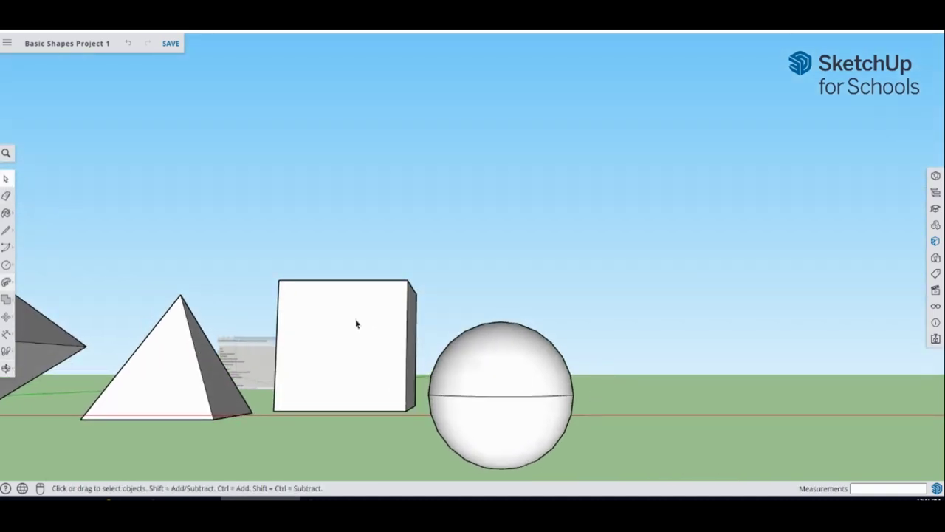
triple_click(483, 375)
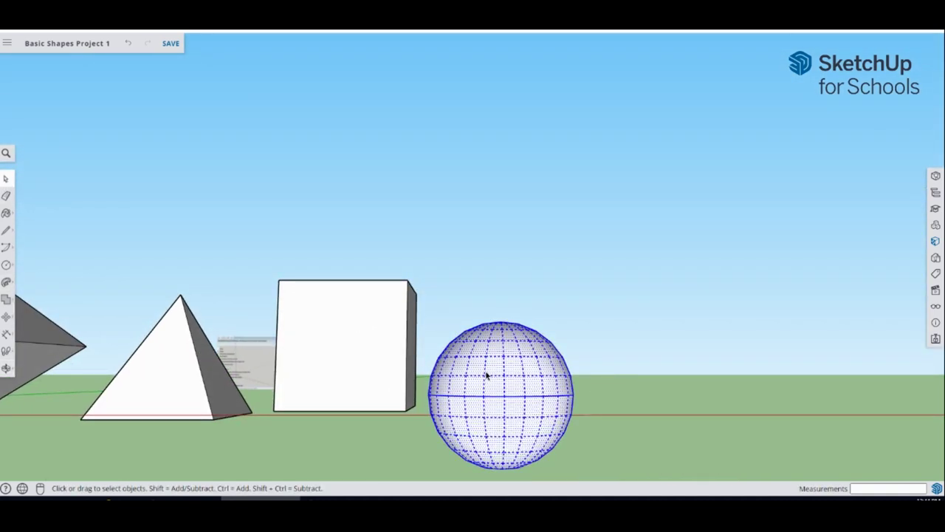
right_click(484, 375)
click(519, 331)
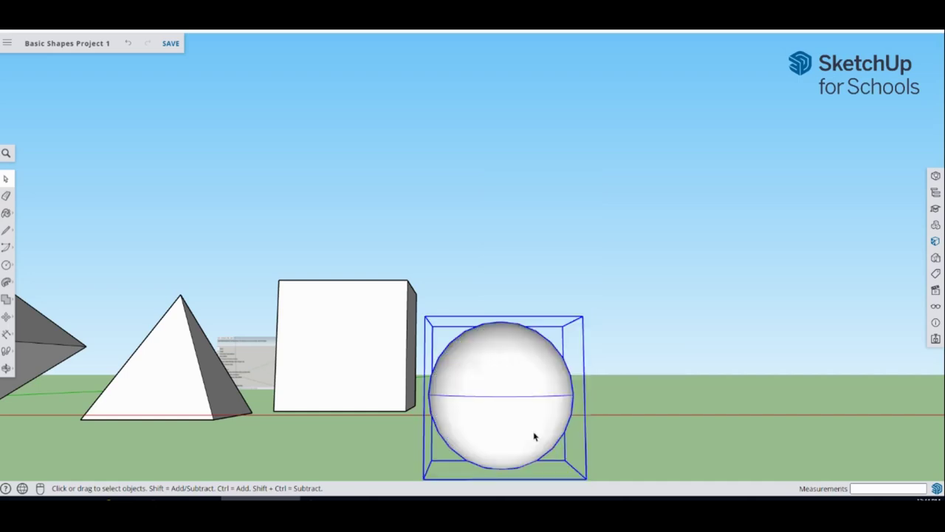
Move the sphere group by its lower front bounding-box corner along the red axis, about 7 13/16" away from the cube
click(5, 316)
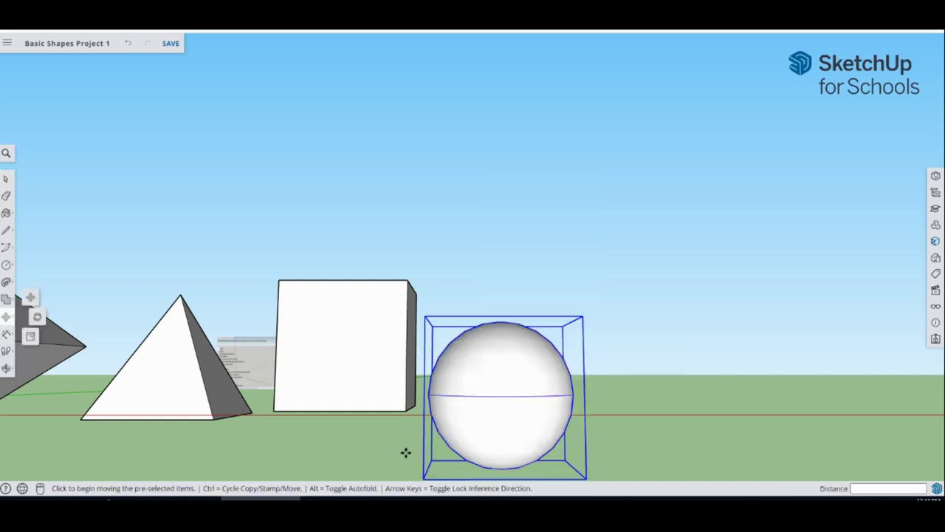
click(425, 478)
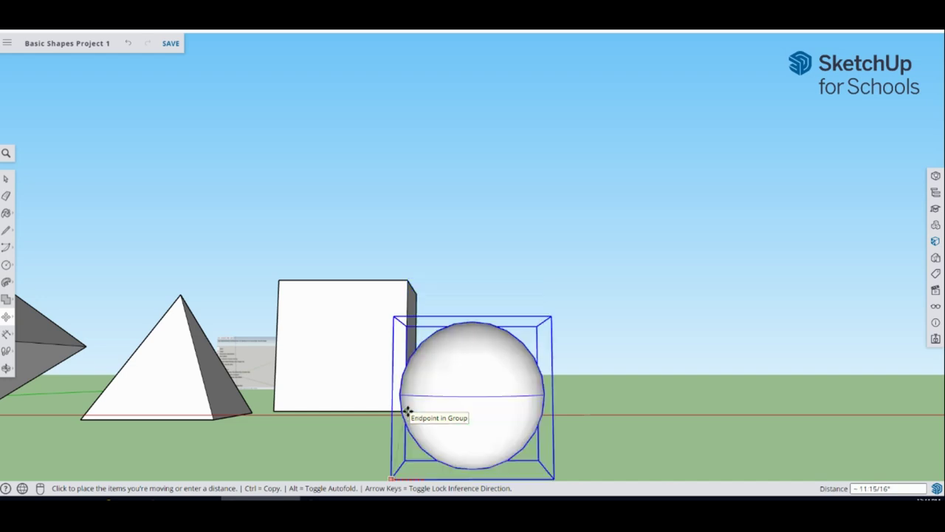
click(408, 412)
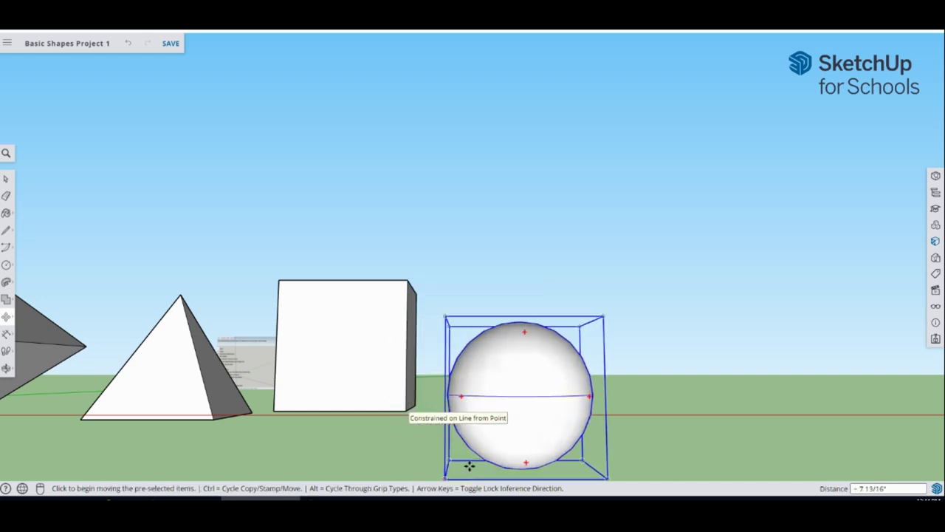
Move the sphere group's lower front bounding-box corner to the cube's lower front corner, and slide it about 2' along the red axis
click(446, 477)
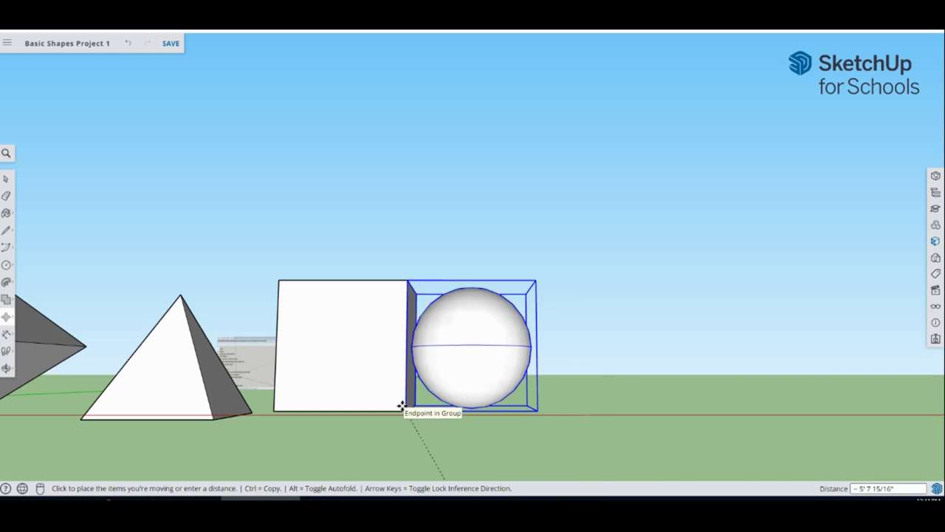
click(401, 406)
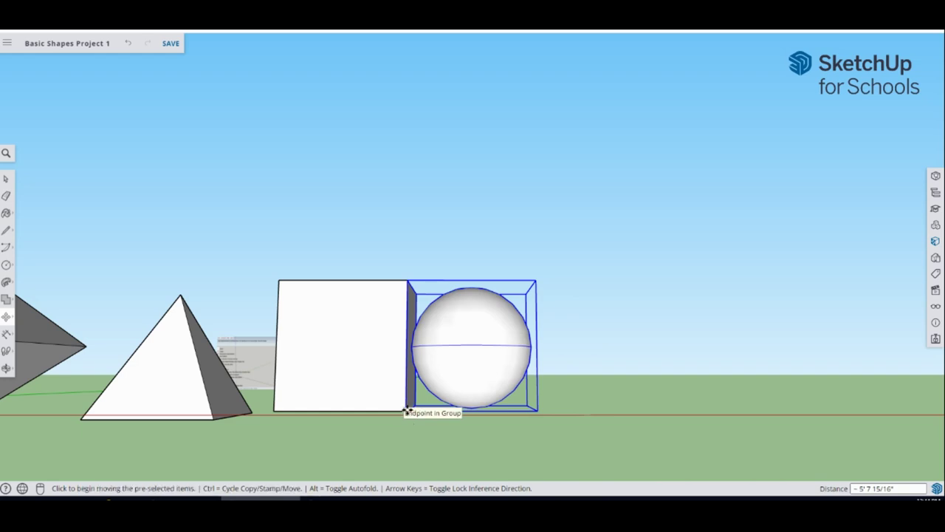
click(477, 410)
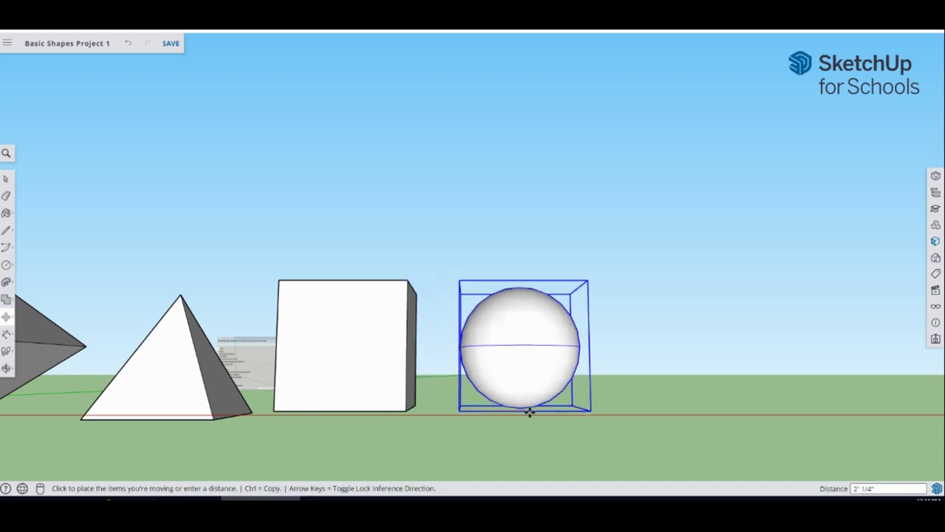
click(528, 415)
scroll(521, 446, down, 1)
scroll(520, 446, down, 2)
middle_drag(498, 441, 468, 476)
click(5, 178)
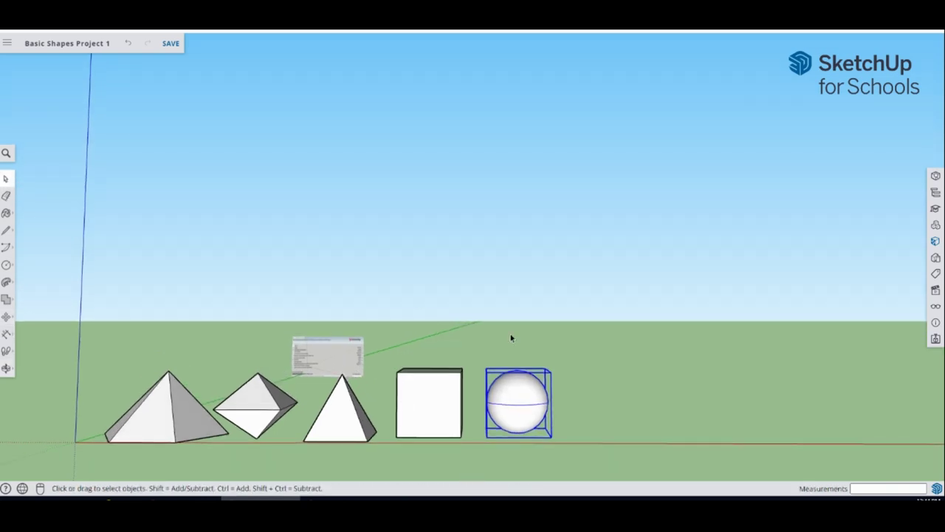
click(583, 387)
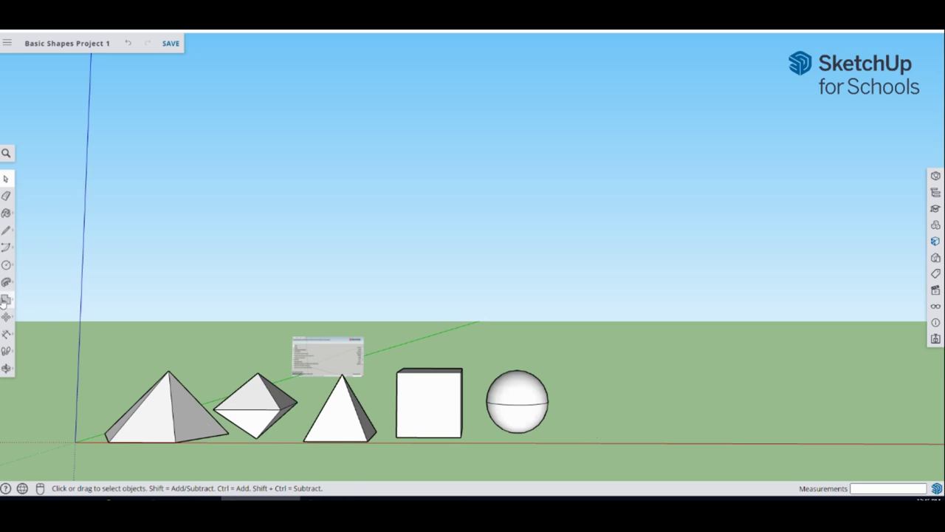
Draw a horizontal 5' by 5' square on the ground plane beyond the sphere, near the red axis
click(6, 267)
click(32, 226)
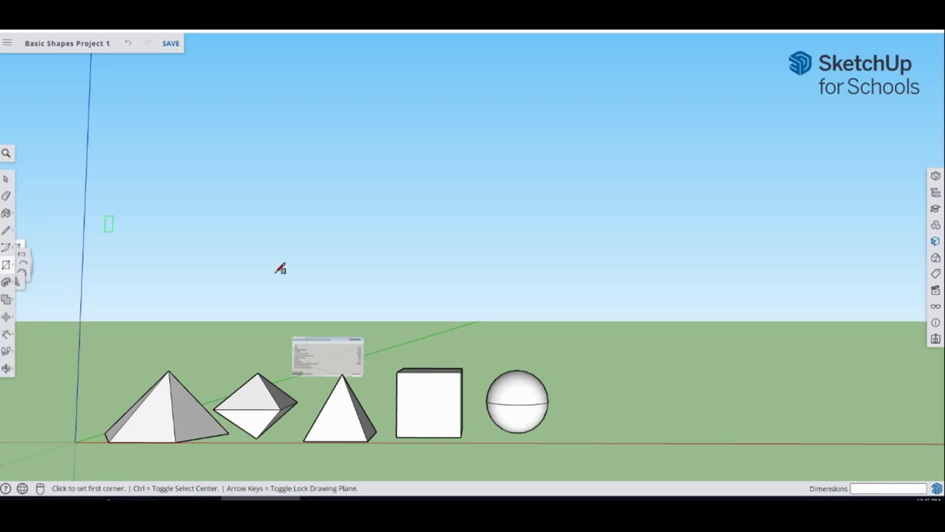
click(596, 428)
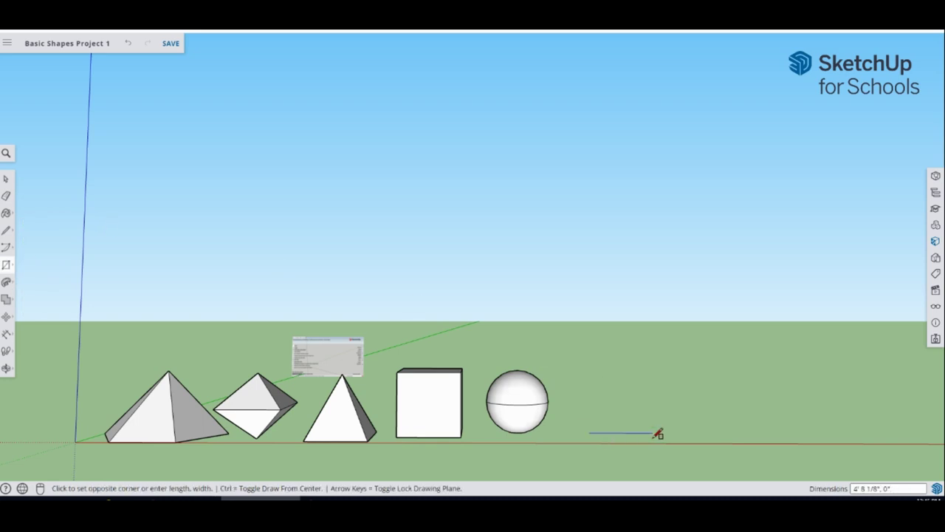
key(Up)
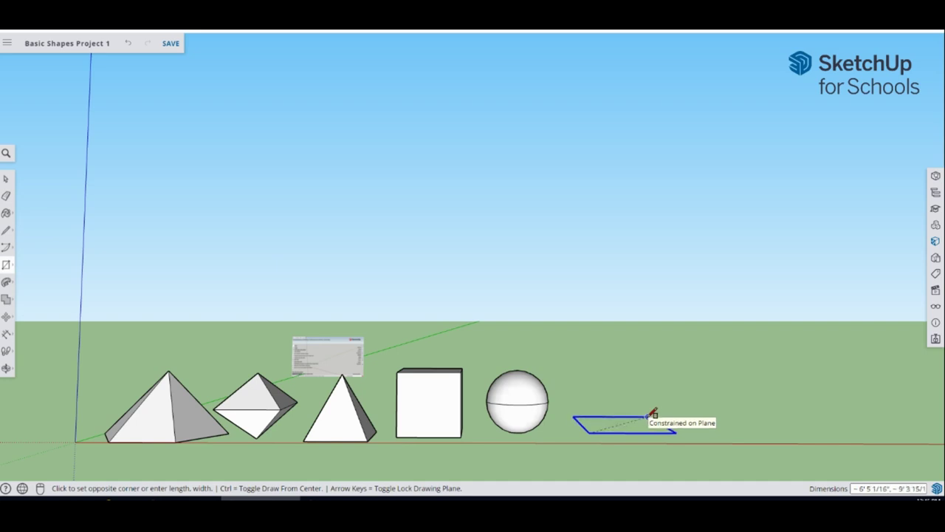
click(654, 416)
text(5',5)
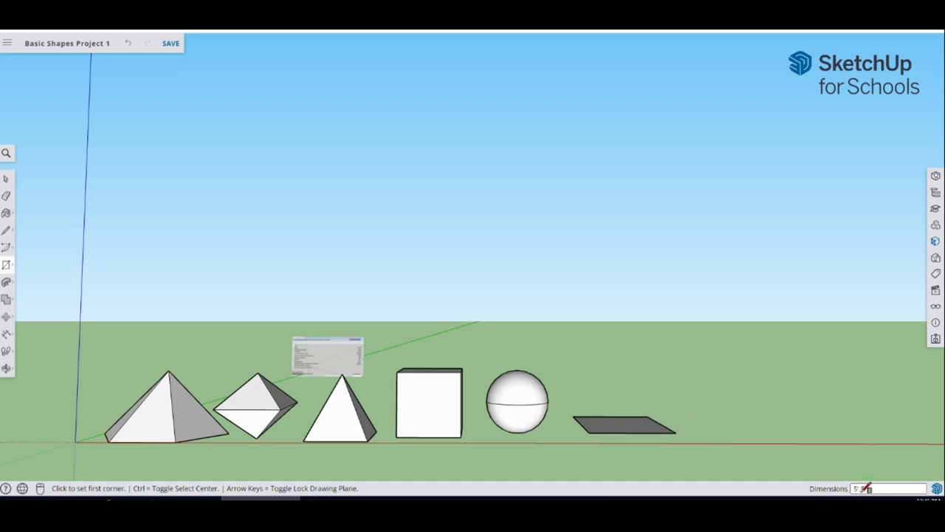
key(Return)
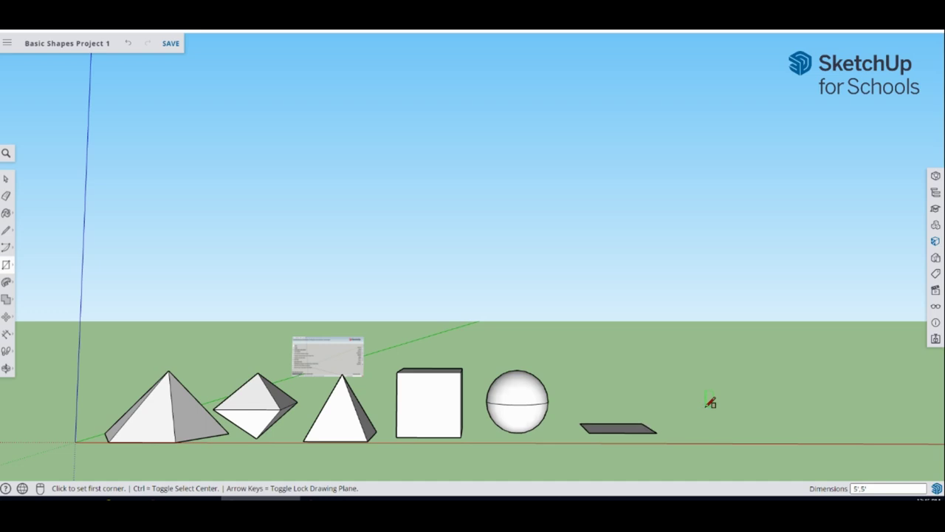
Extrude the new square upward 5' with Push/Pull to form a second cube
click(6, 282)
click(30, 265)
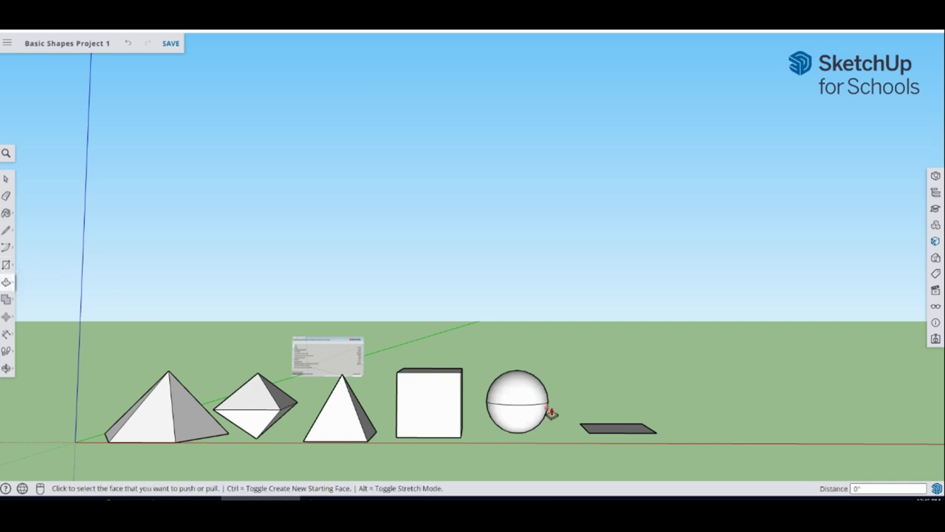
drag(609, 431, 606, 407)
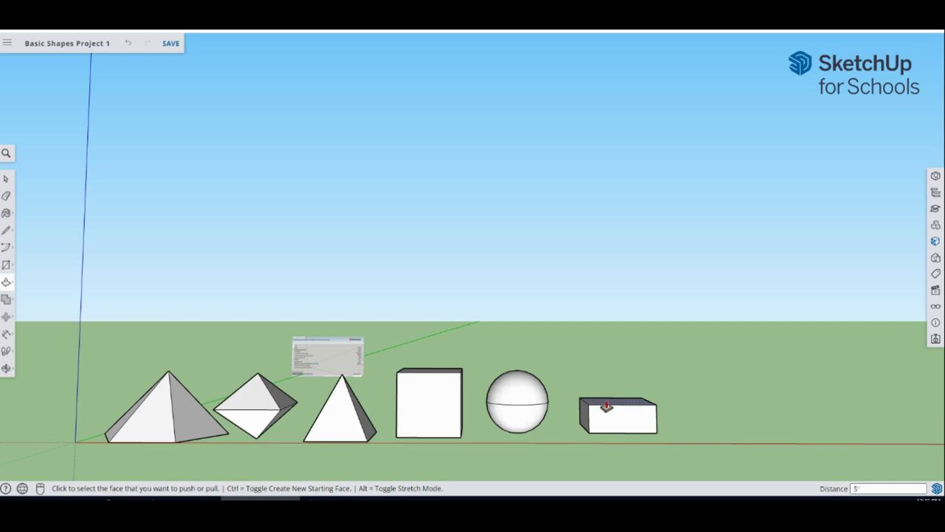
click(609, 405)
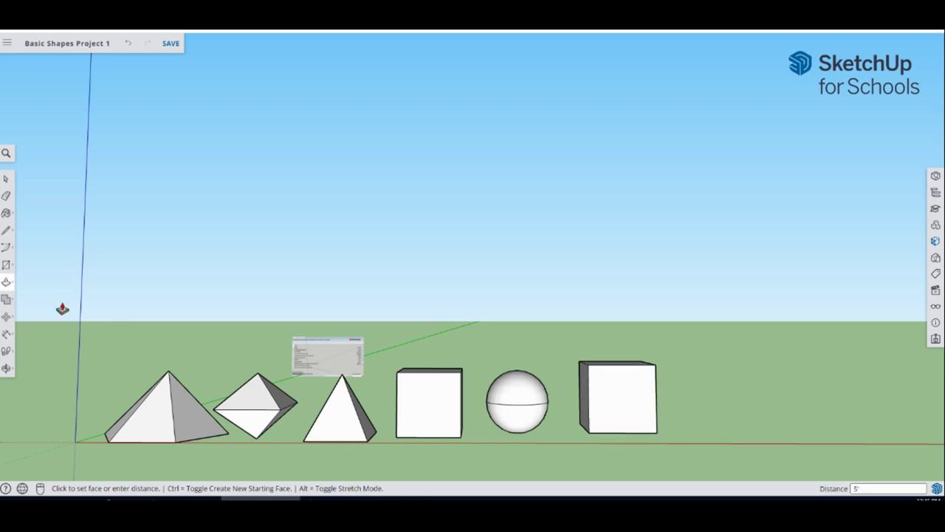
Offset the edges of the new cube's front face inward by 1'
click(6, 283)
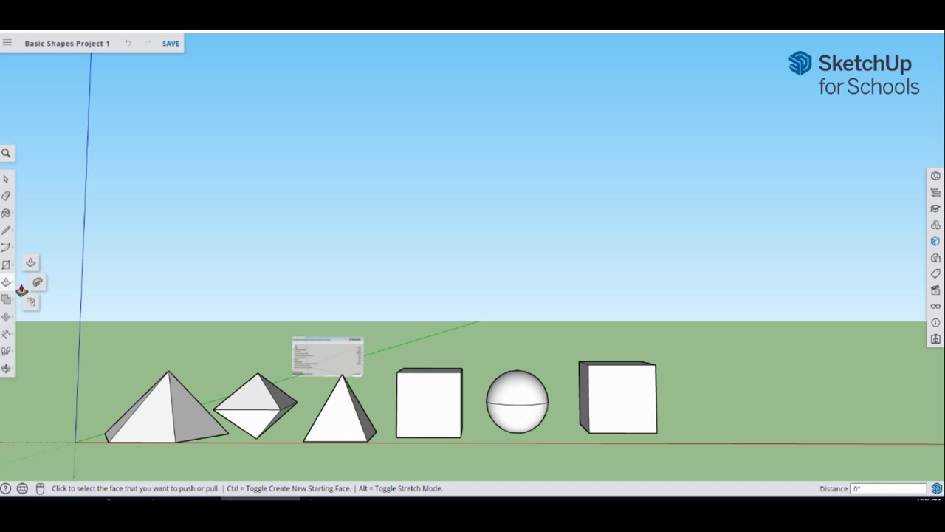
click(38, 285)
click(30, 303)
click(602, 424)
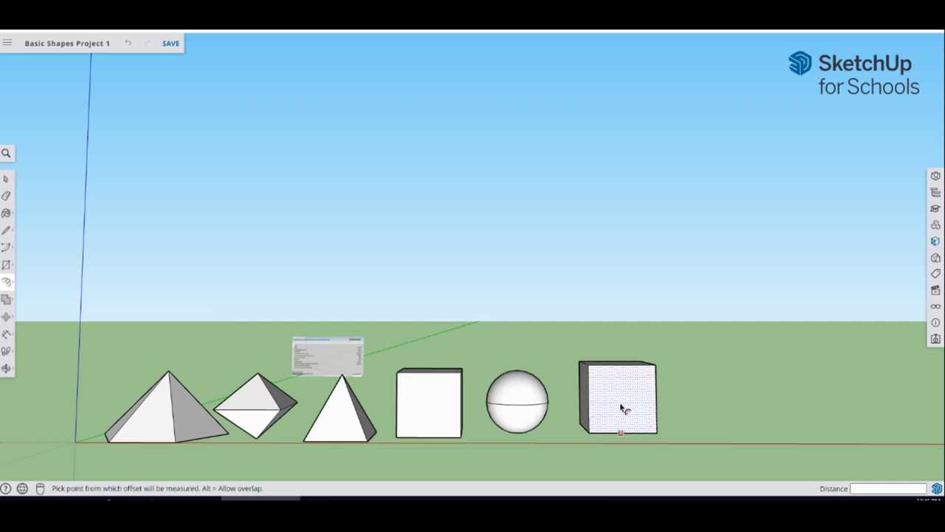
click(616, 403)
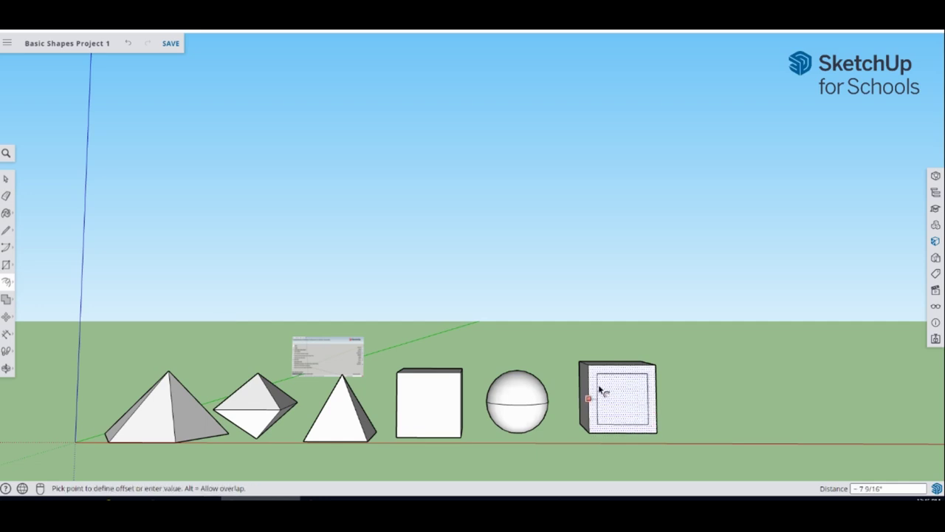
click(599, 387)
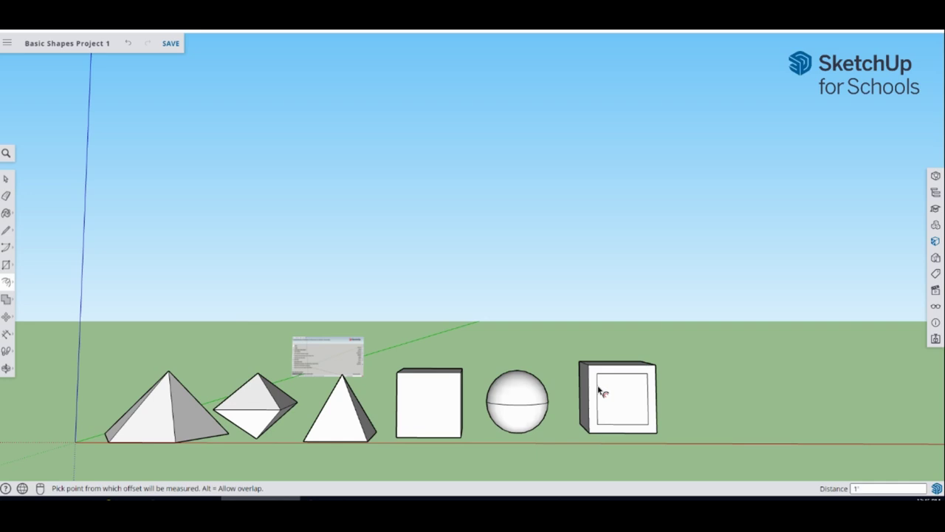
Offset the edges of the new cube's side face farthest from the sphere inward by 1'
middle_drag(687, 401, 473, 421)
click(498, 425)
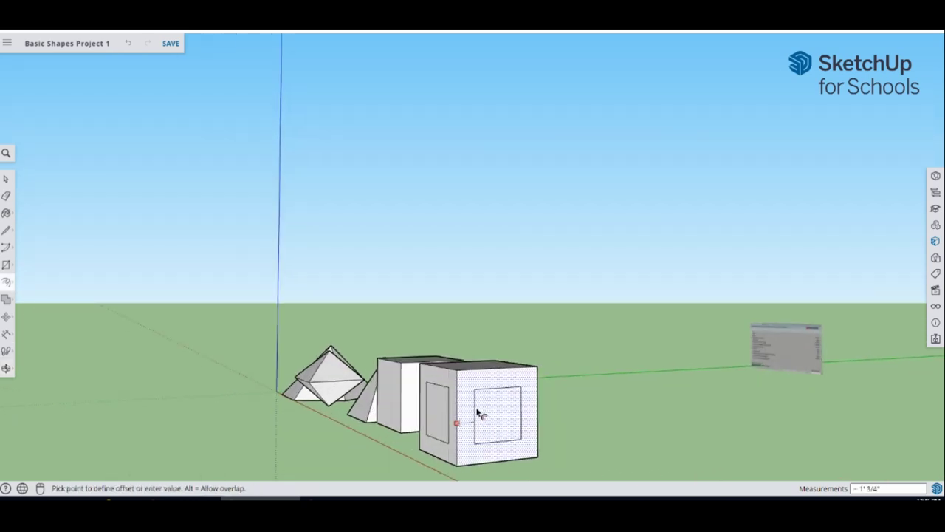
click(478, 413)
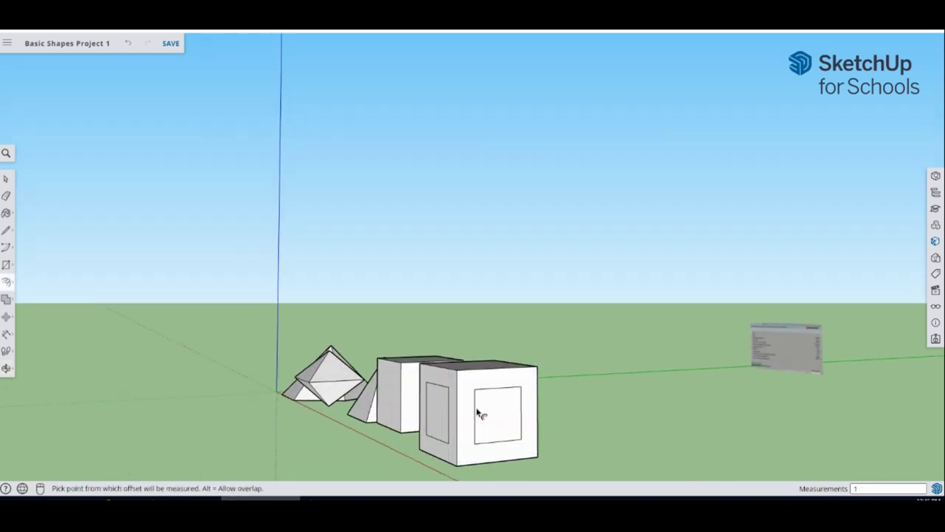
Offset the edges of the cube's sphere-facing side inward by about 11 3/8" and its top face by about 10 7/16"
middle_drag(584, 416, 534, 448)
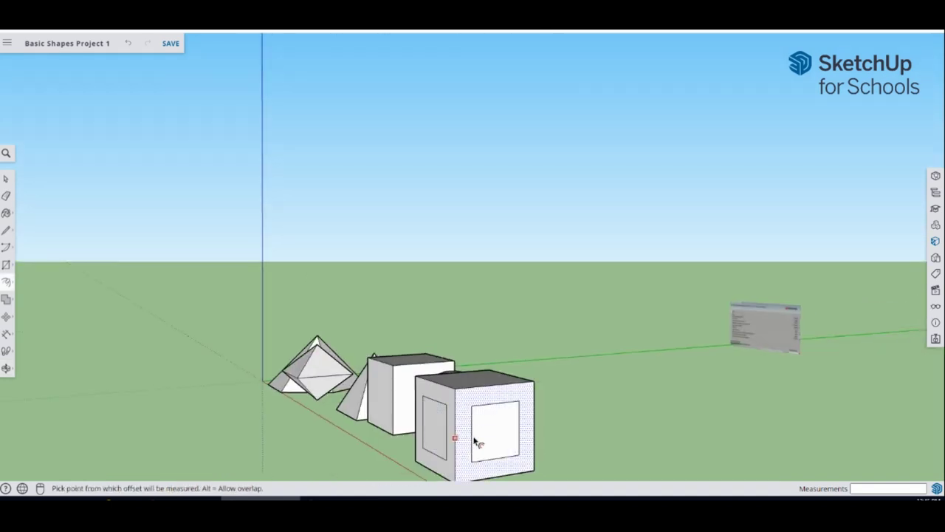
middle_drag(460, 439, 663, 422)
click(514, 397)
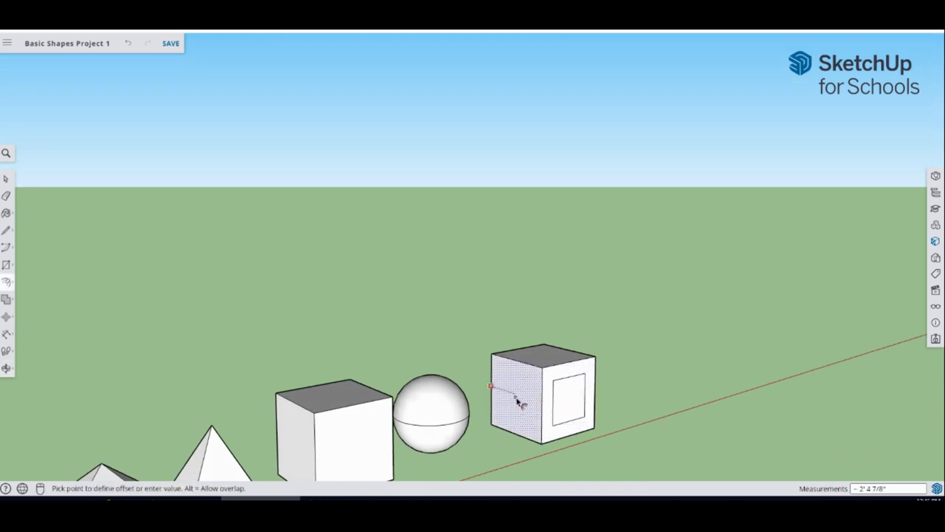
click(505, 395)
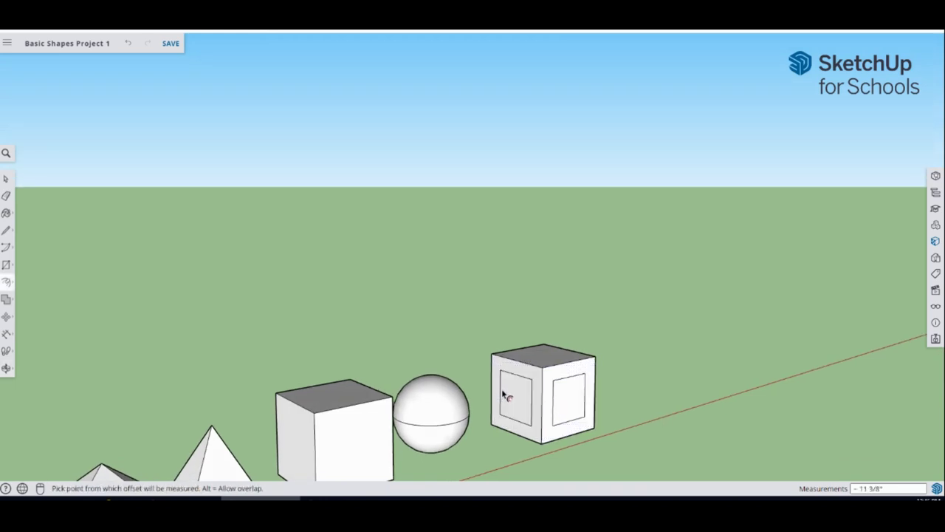
middle_drag(633, 390, 540, 443)
click(555, 360)
click(559, 370)
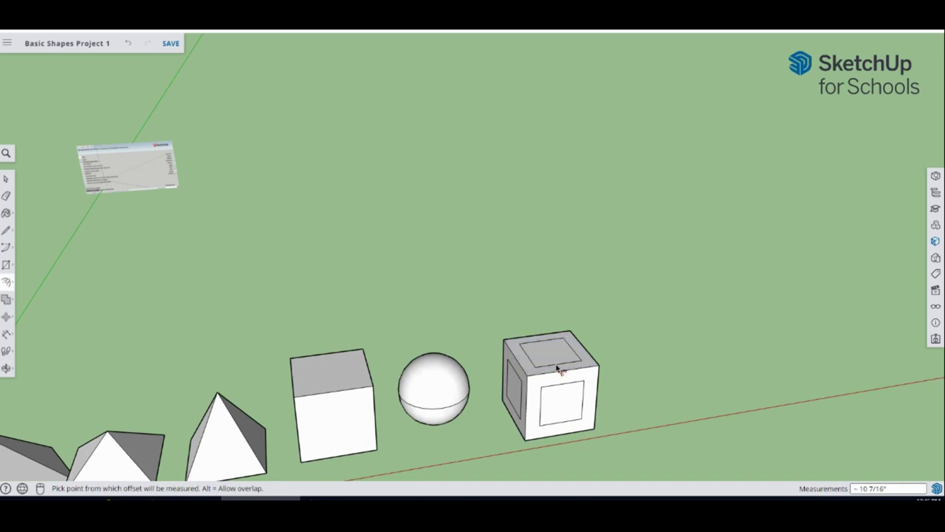
Offset the edges of the cube's bottom face inward by 1'
middle_drag(593, 429, 564, 407)
click(567, 417)
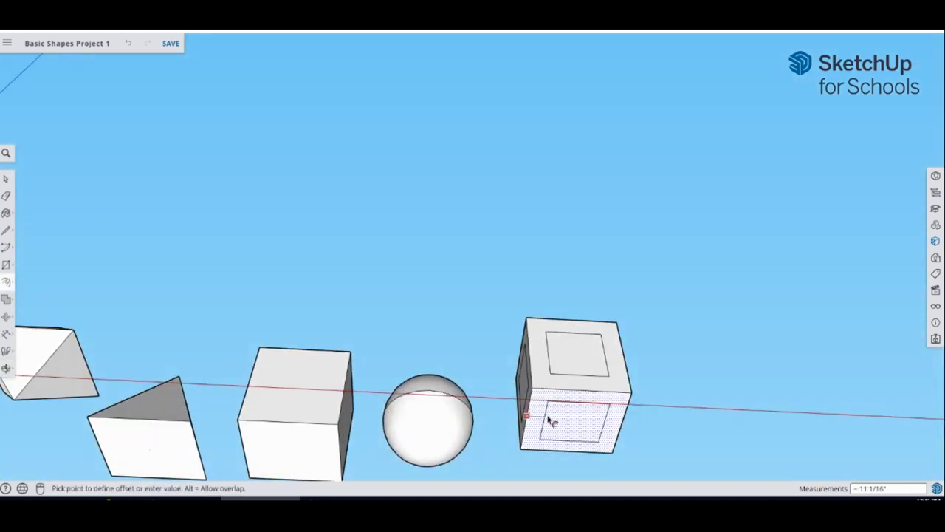
click(551, 421)
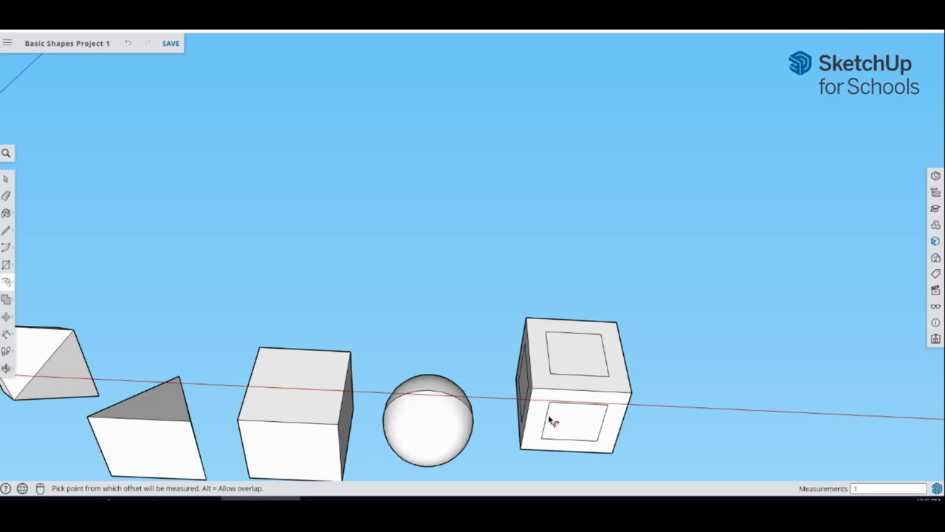
key(o)
middle_drag(641, 363, 625, 381)
key(f)
click(6, 283)
click(31, 267)
click(558, 381)
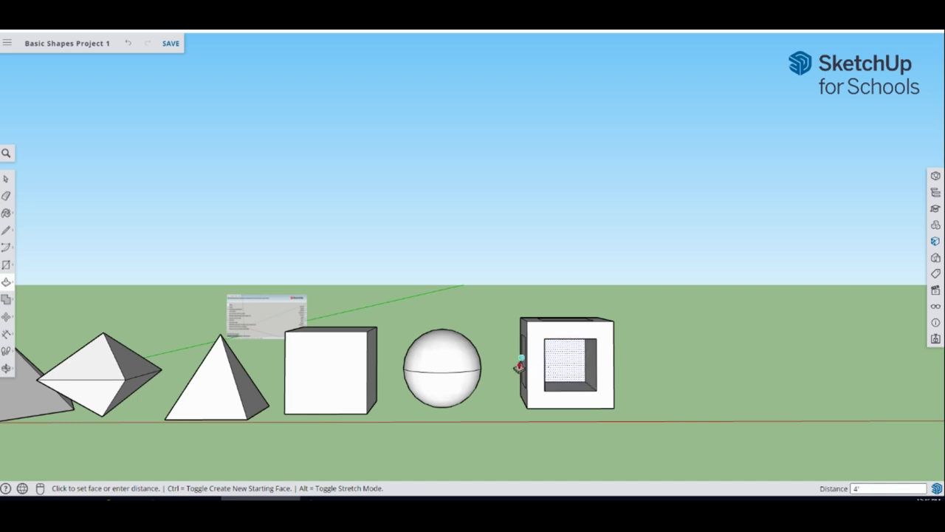
text(5)
key(Return)
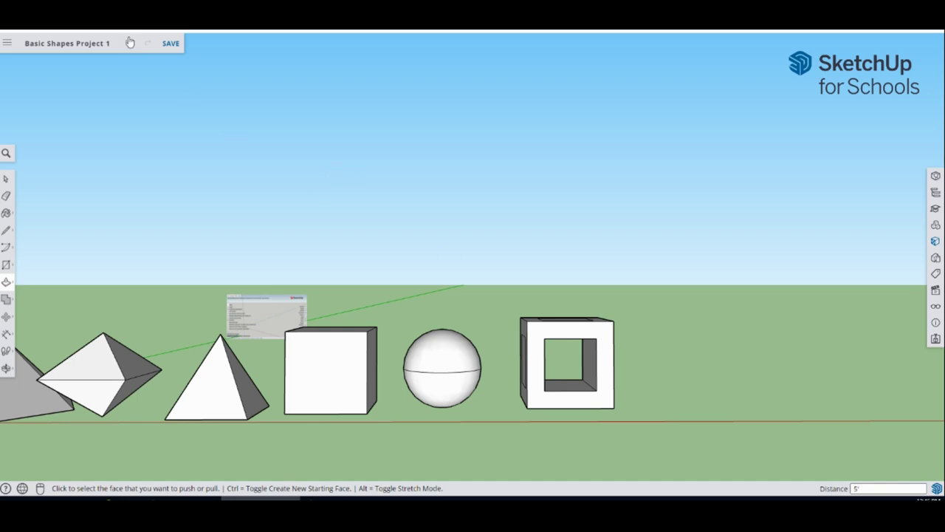
click(128, 43)
Push the inner square of the cube's front face back 5' to cut an opening through the cube
click(555, 356)
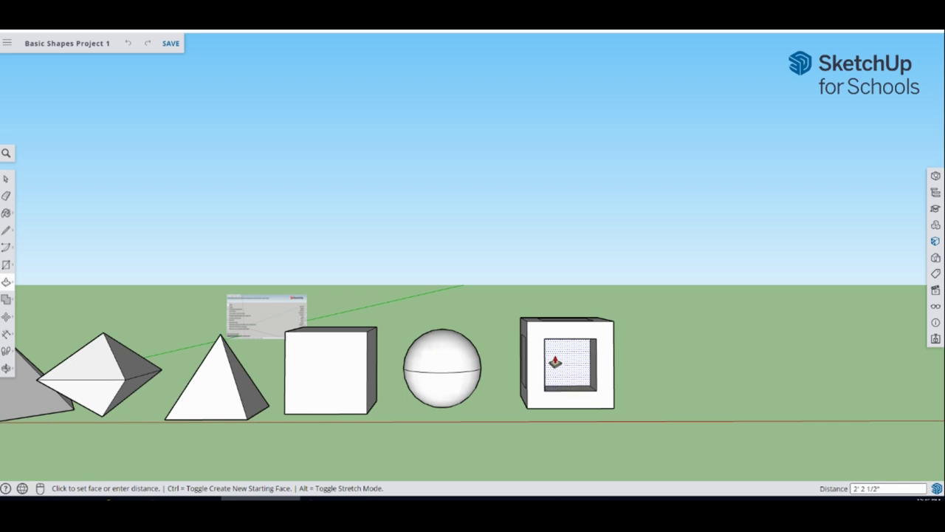
click(556, 362)
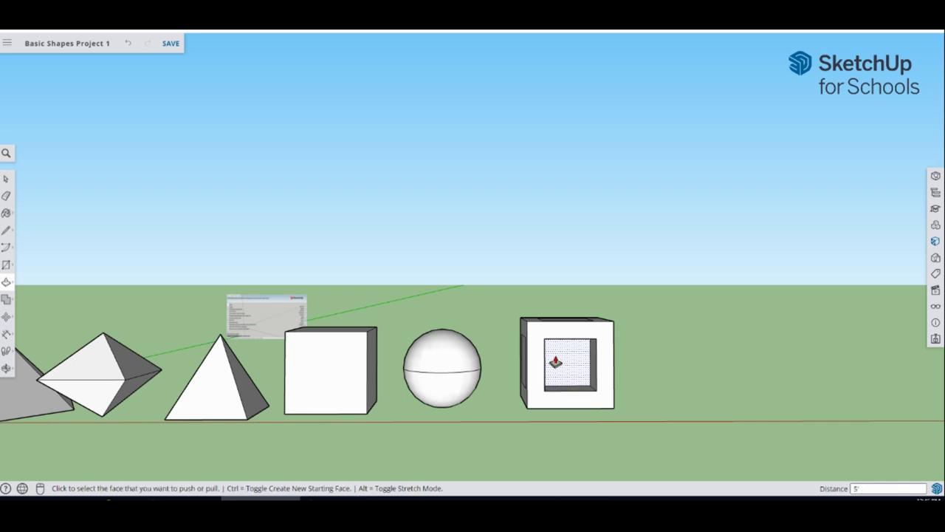
click(556, 361)
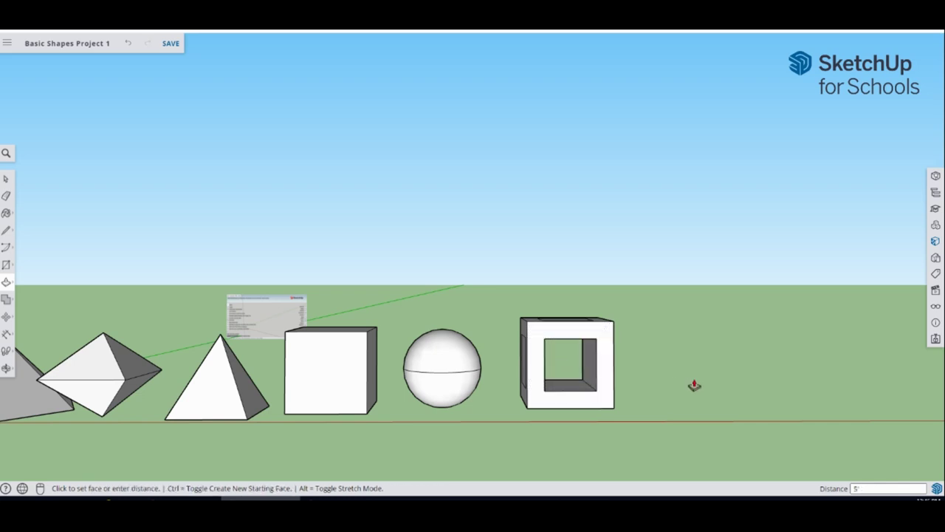
Push the inner square on the side farthest from the sphere inward 1' to open that side into the hollow
middle_drag(680, 362, 513, 391)
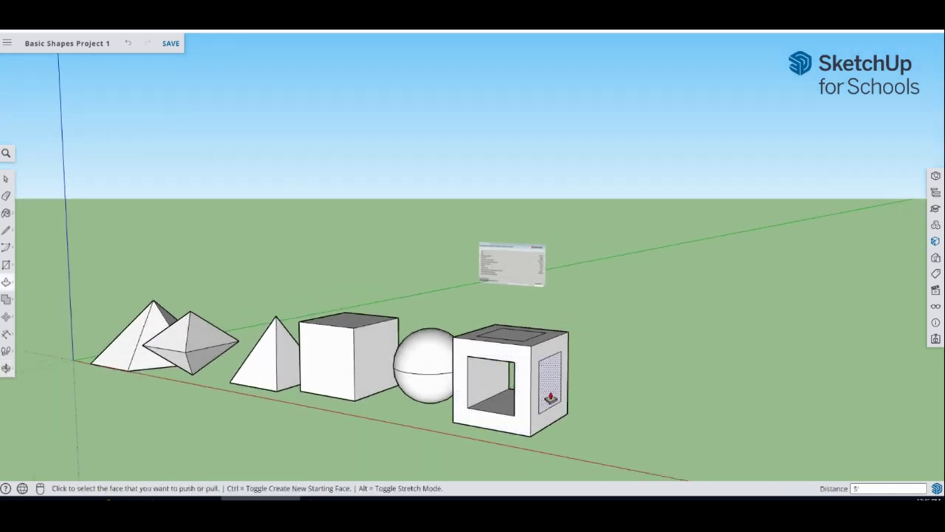
click(552, 396)
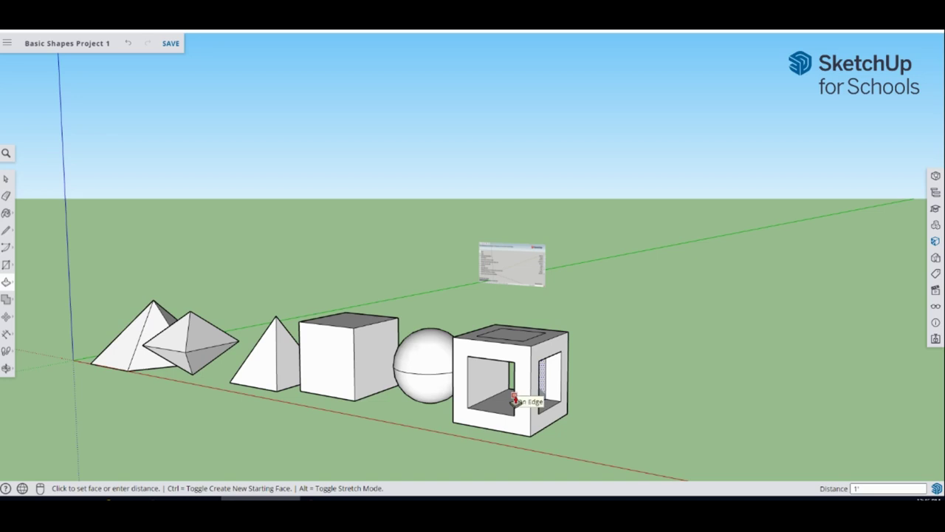
click(515, 400)
middle_drag(623, 399, 544, 401)
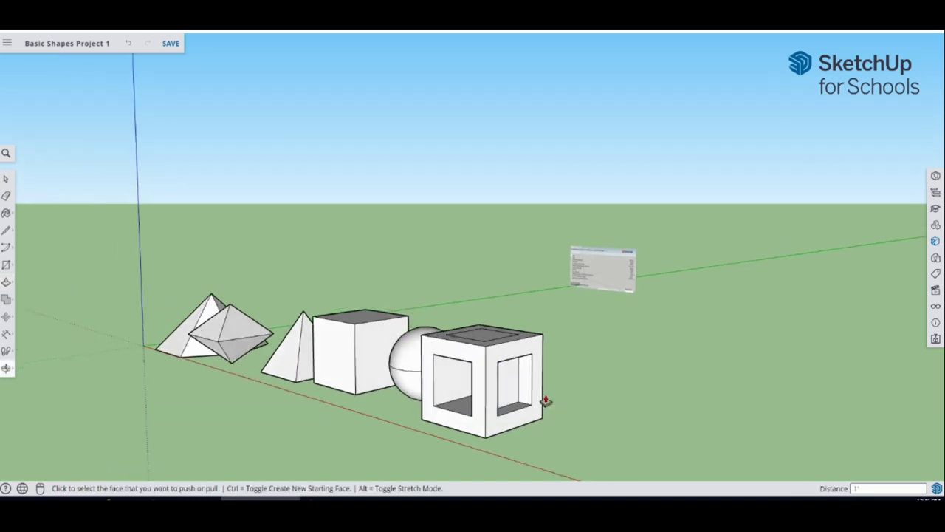
click(509, 385)
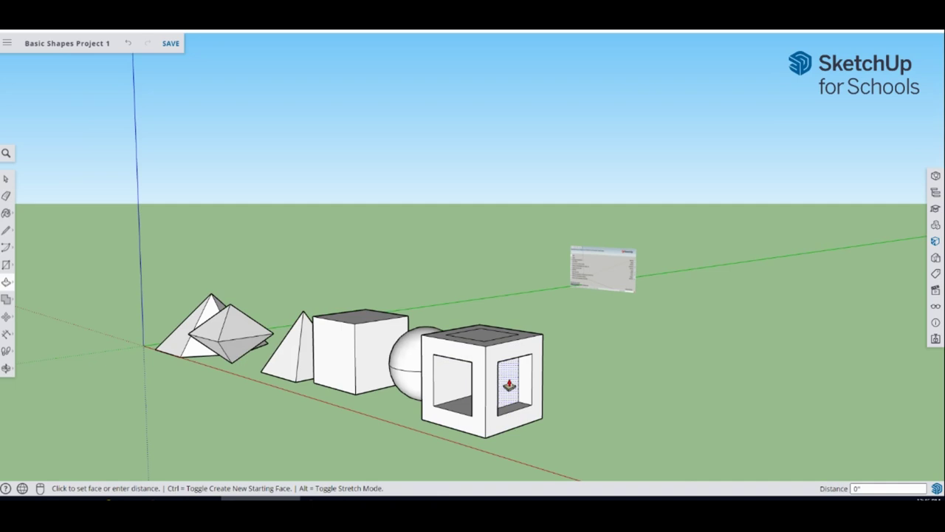
click(508, 385)
Push the inner square on the cube's sphere-facing side inward to open that side into the hollow
middle_drag(500, 418, 524, 386)
click(495, 375)
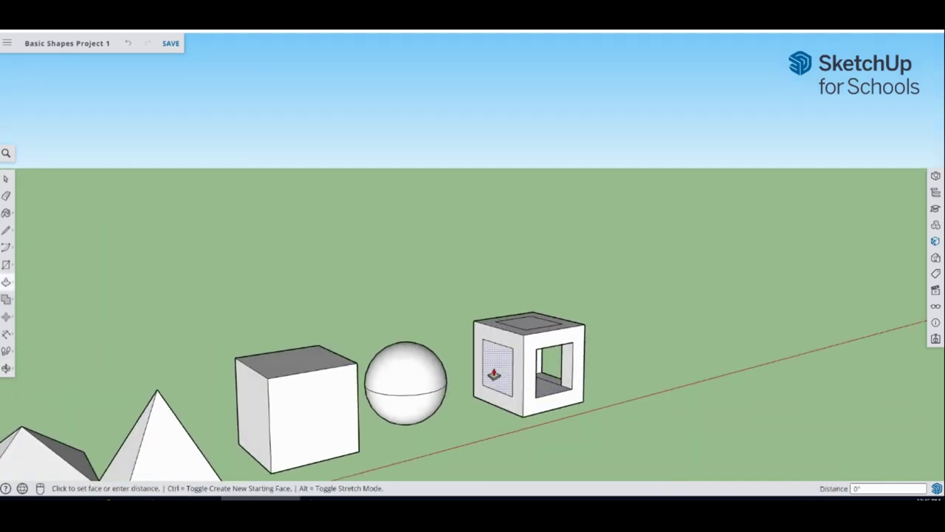
click(538, 387)
click(500, 375)
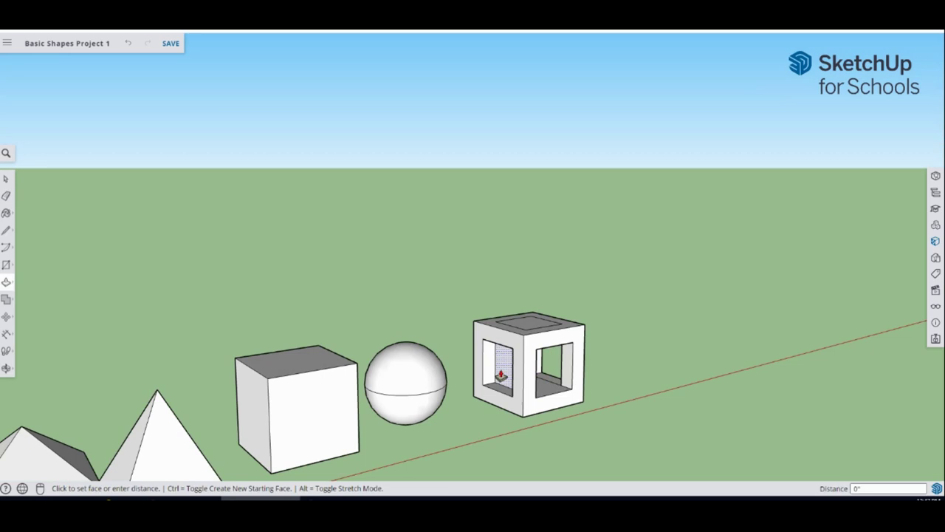
click(501, 375)
Push the inner square of the cube's top face down 1' to open the top into the hollow
middle_drag(641, 365, 548, 334)
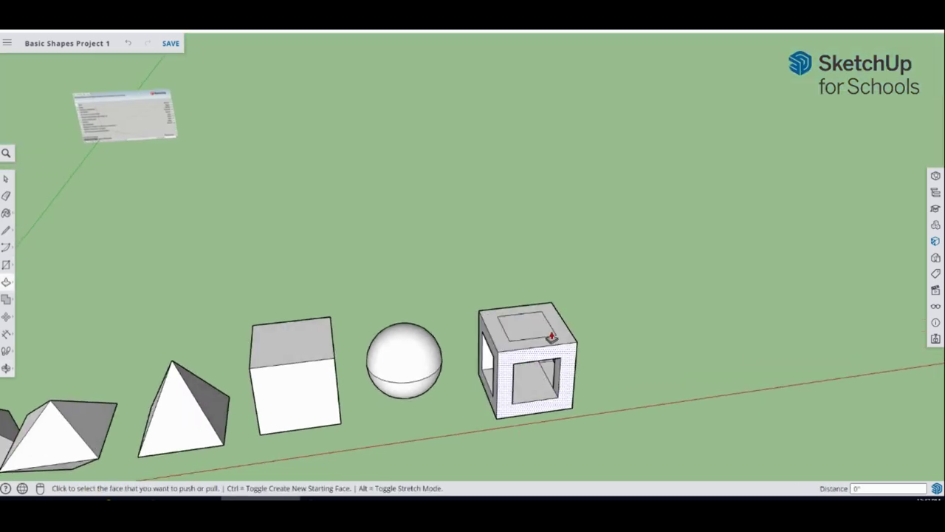
click(533, 332)
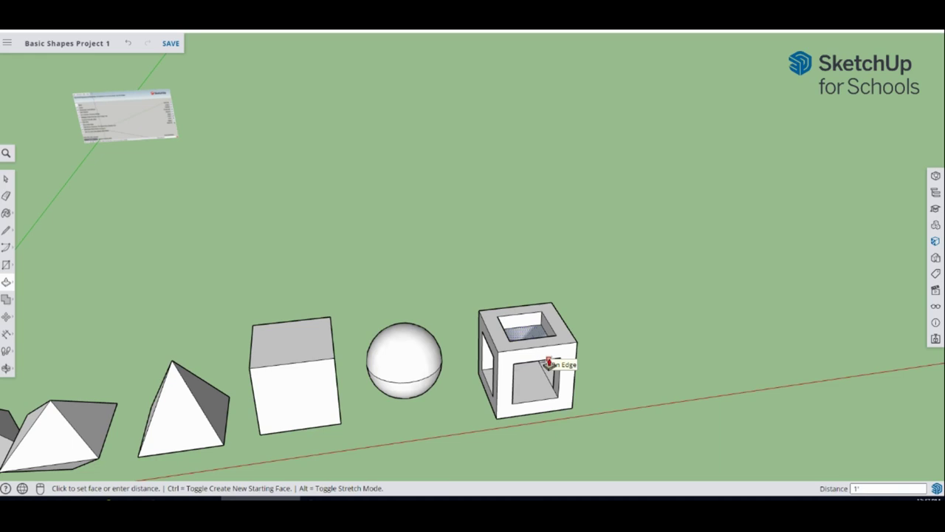
click(550, 361)
click(529, 336)
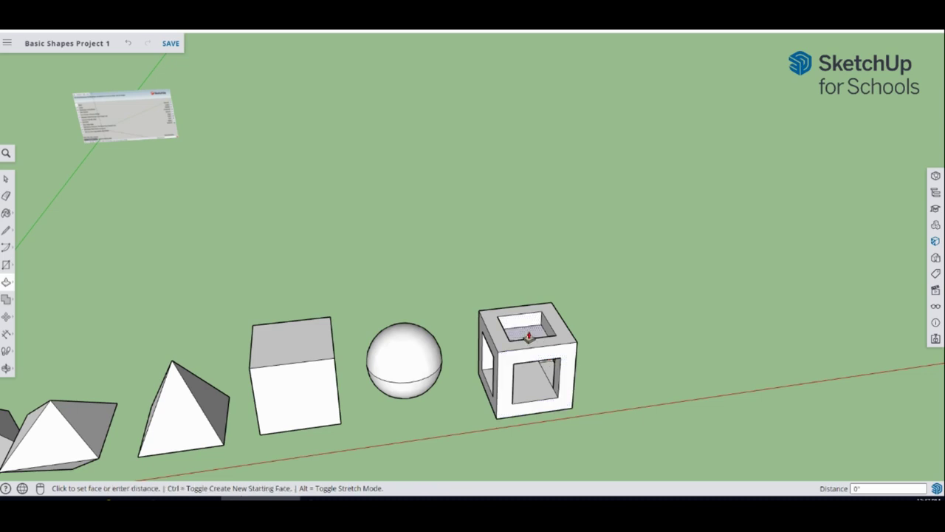
click(529, 336)
Push the inner square of the cube's bottom face in 1' to open the underside into the hollow
middle_drag(560, 386, 534, 369)
click(534, 382)
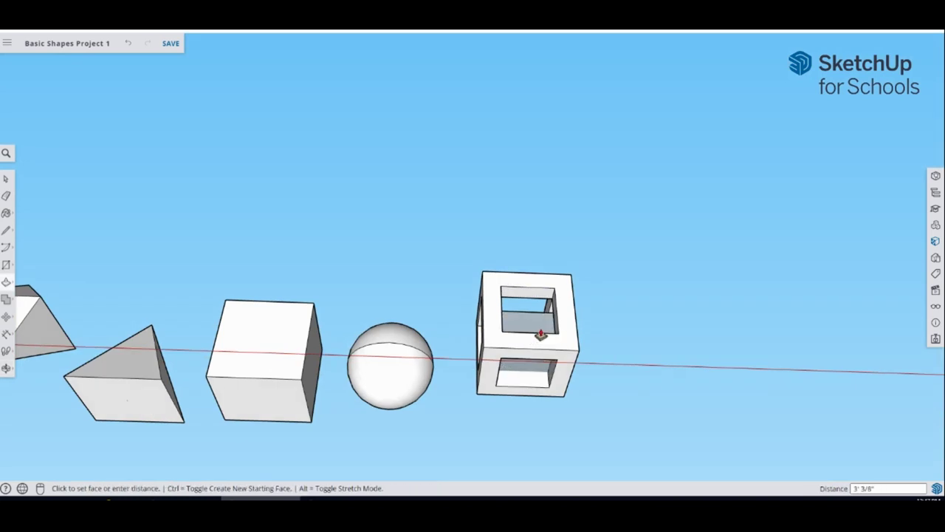
click(545, 338)
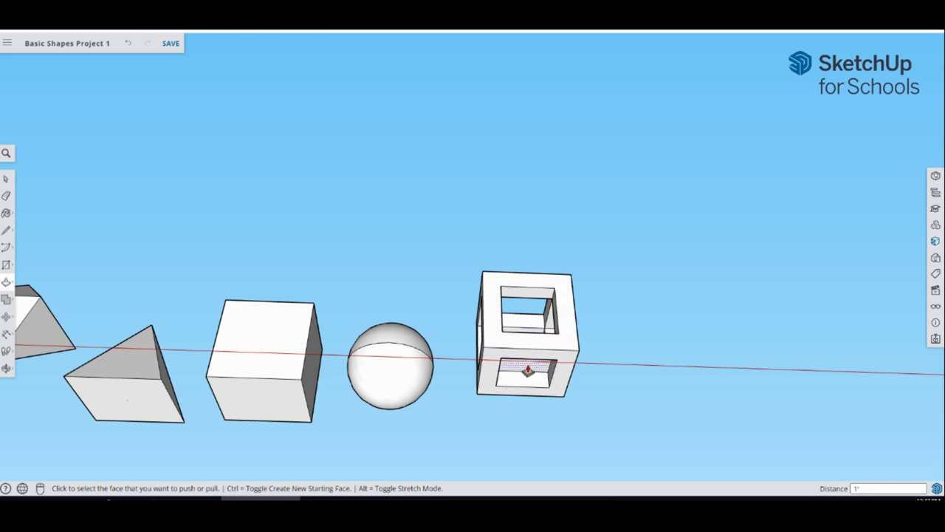
click(528, 371)
click(528, 371)
middle_drag(526, 367, 468, 315)
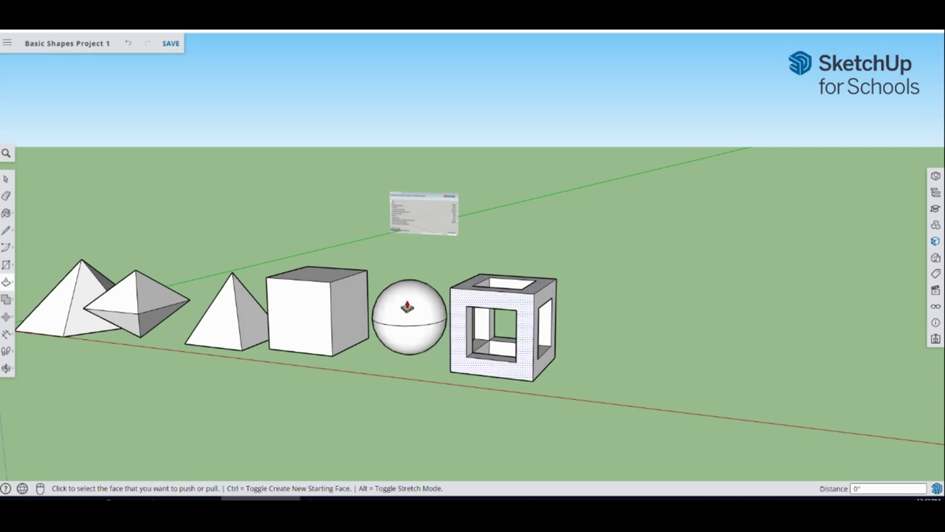
Measure the border width above the opening on the hollow cube's front face with the Tape Measure
click(9, 331)
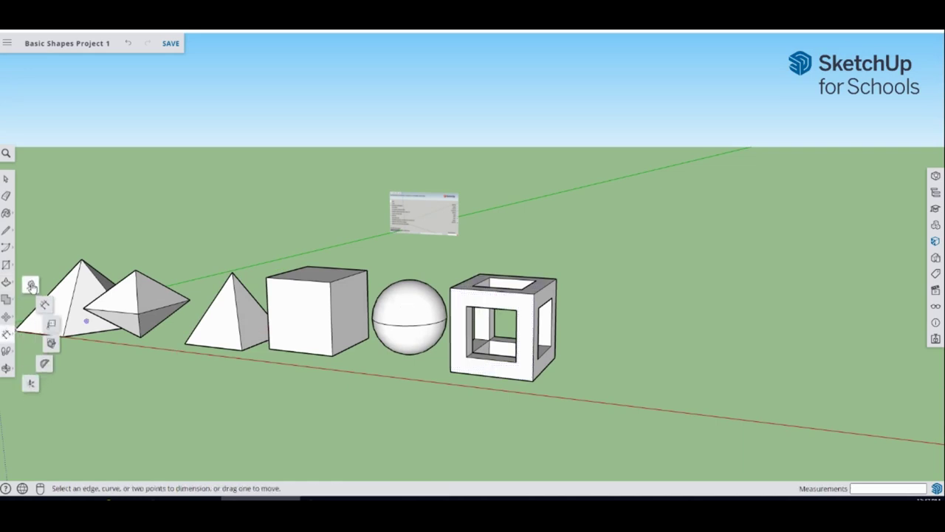
click(31, 284)
click(492, 307)
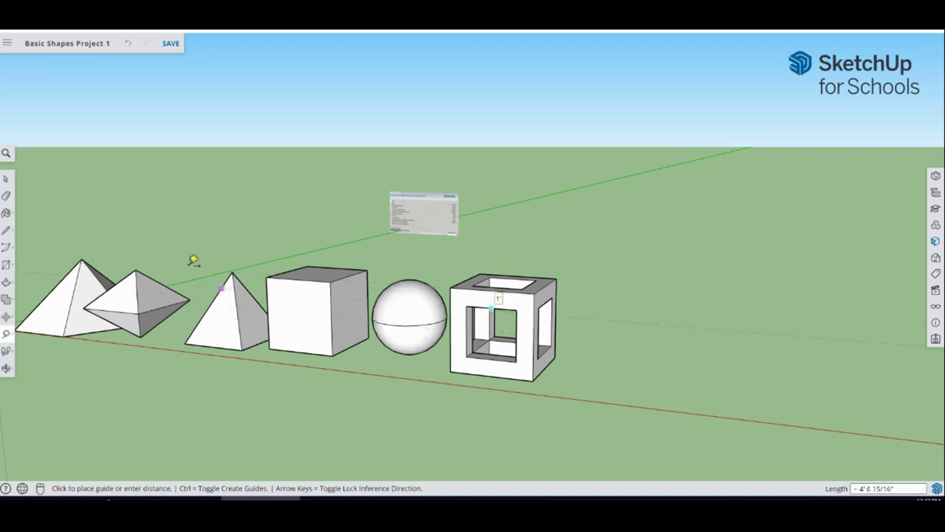
click(5, 178)
Draw a flat circle with a 2.5' radius on the ground near the red axis, beyond the hollow cube
middle_drag(497, 347, 499, 328)
scroll(531, 327, down, 2)
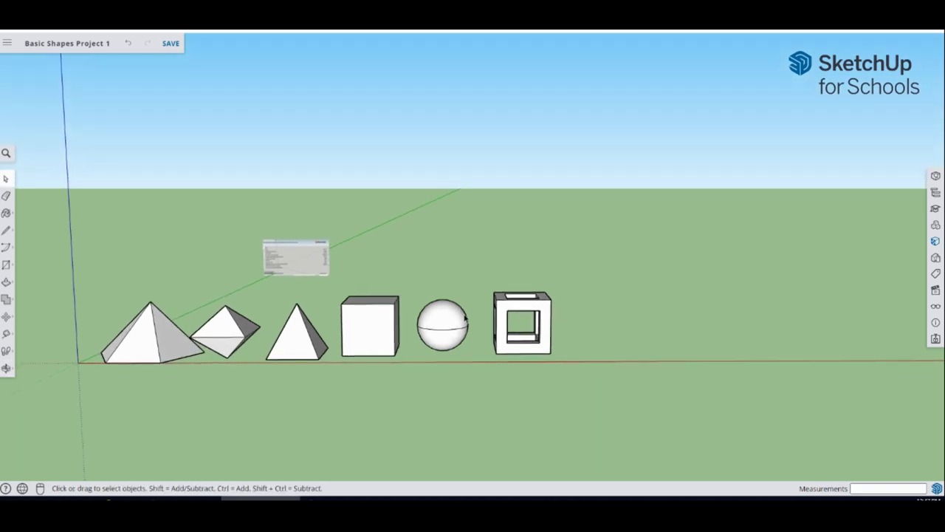
click(6, 281)
click(6, 265)
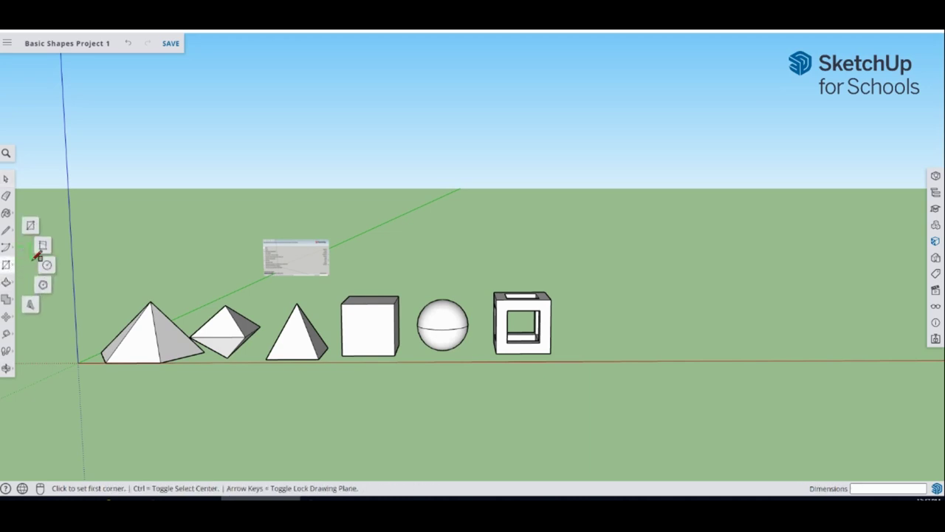
click(46, 267)
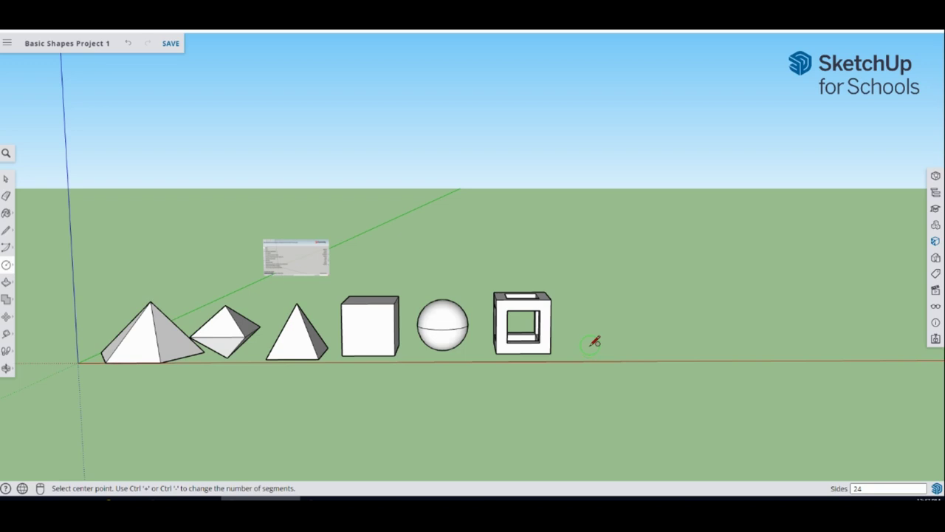
click(591, 345)
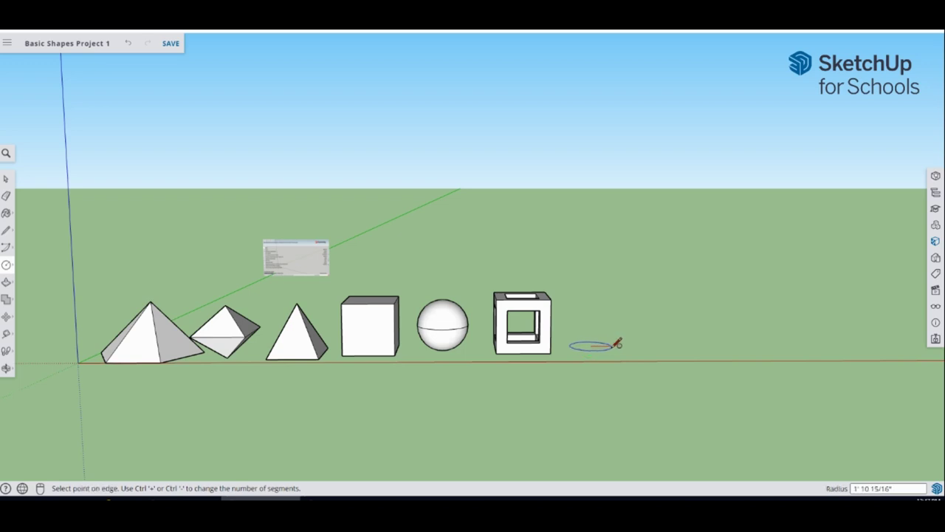
click(617, 344)
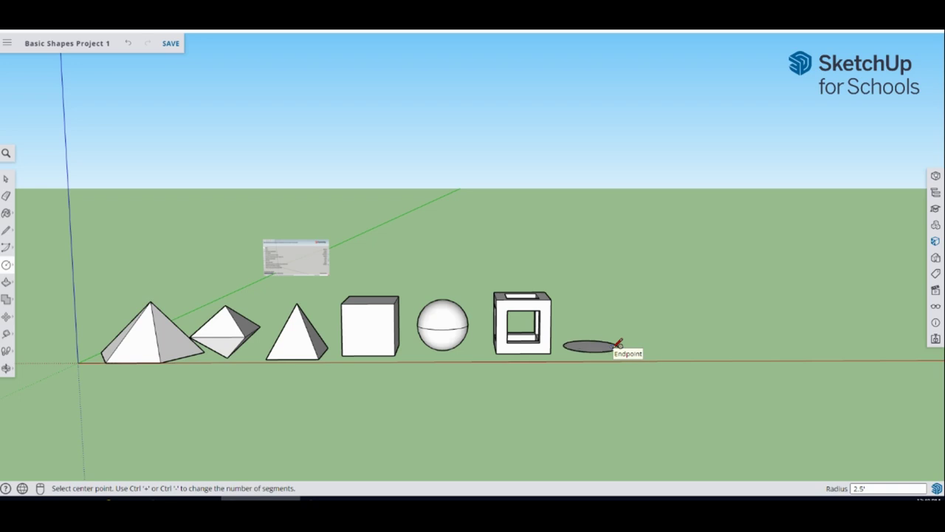
Draw an upright circle with a 2' 6" radius centred on the flat circle, perpendicular to the red axis
scroll(647, 338, up, 3)
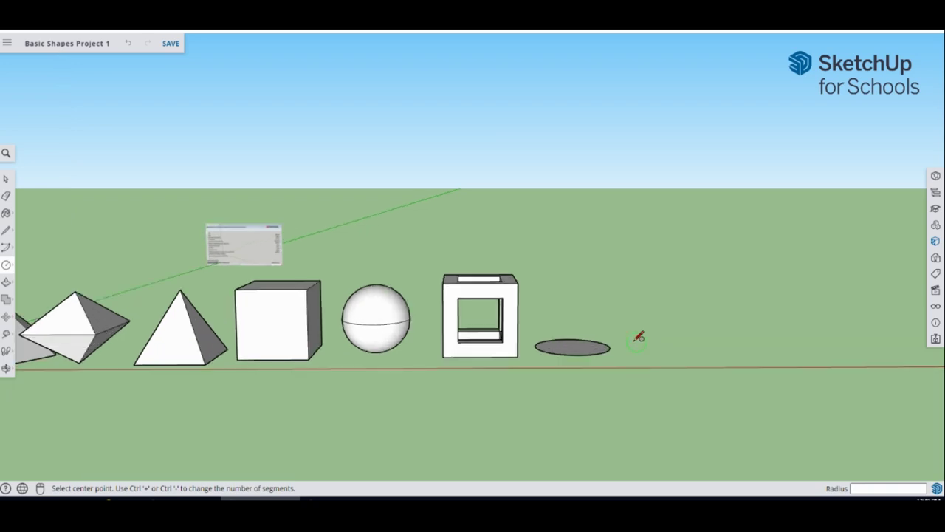
mouse_move(647, 339)
middle_down()
mouse_move(554, 372)
mouse_move(497, 365)
mouse_move(591, 369)
mouse_move(532, 373)
mouse_move(512, 353)
mouse_move(370, 322)
middle_up()
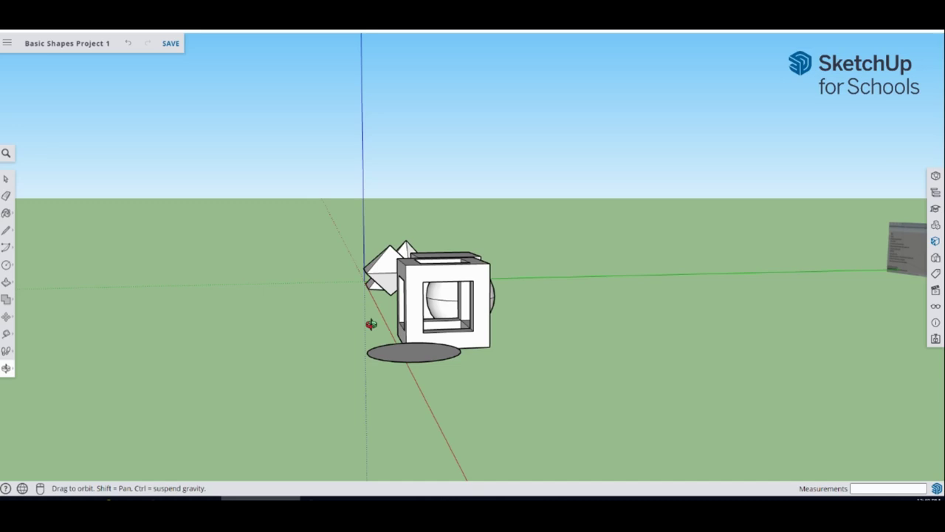
key(c)
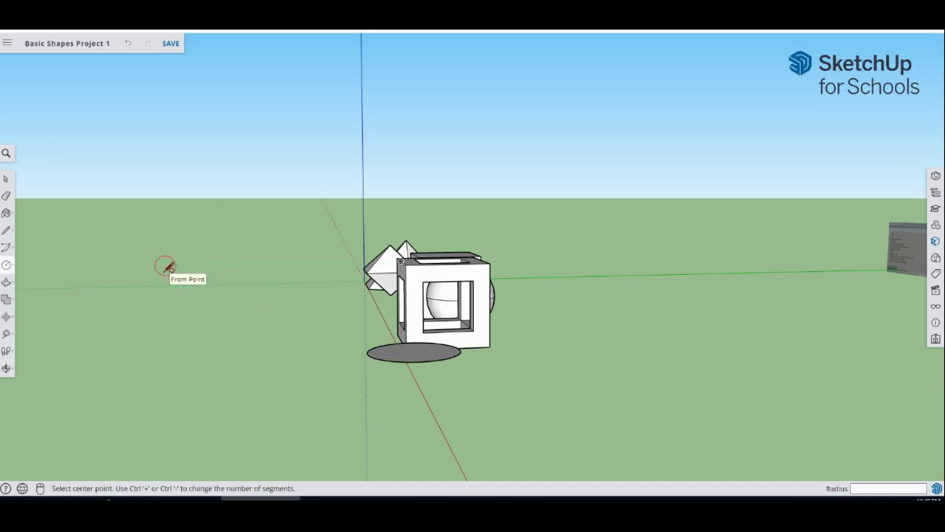
click(7, 268)
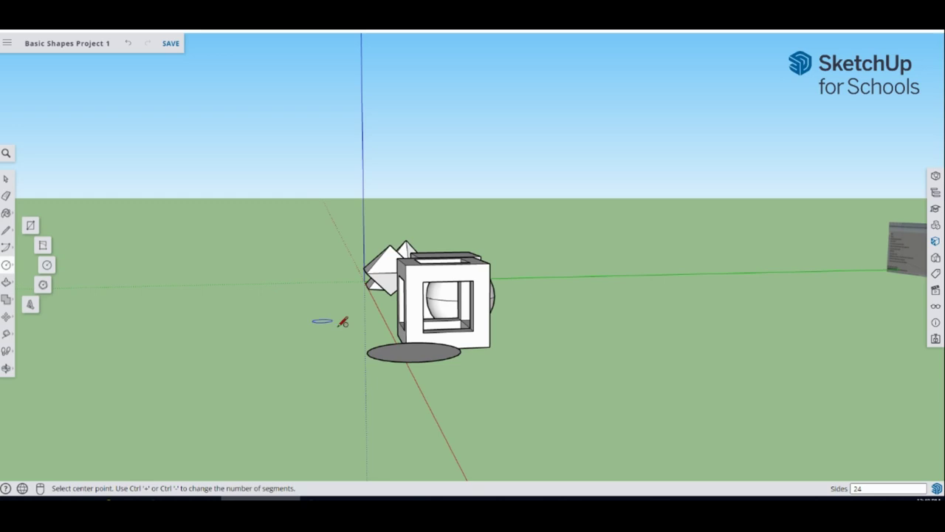
scroll(415, 348, up, 4)
click(413, 350)
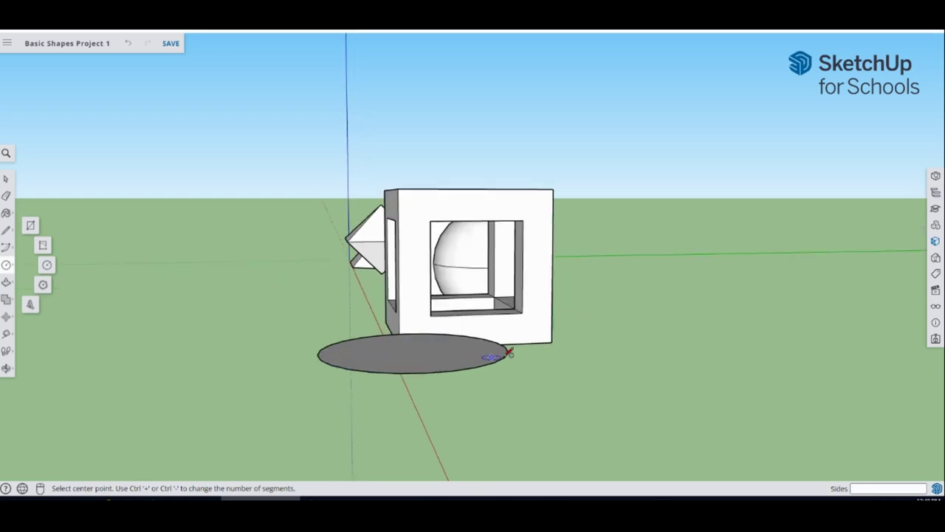
click(413, 349)
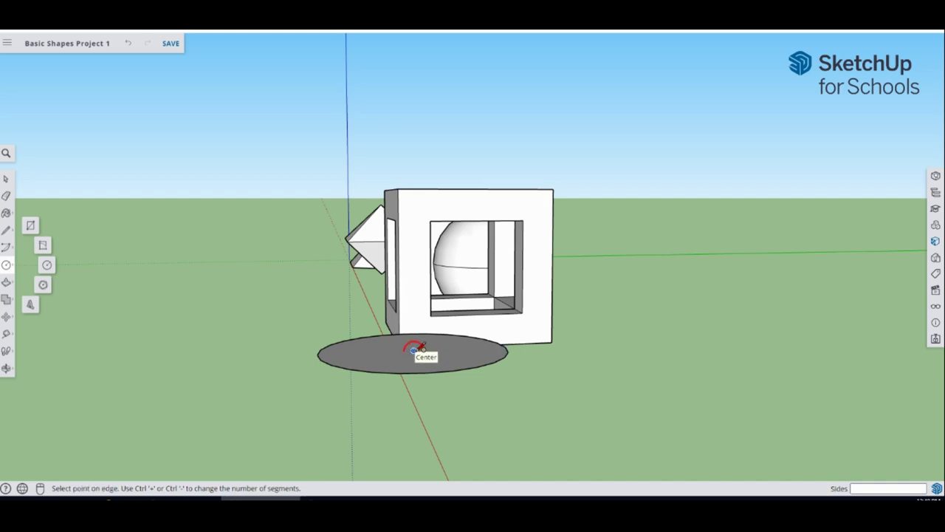
click(512, 345)
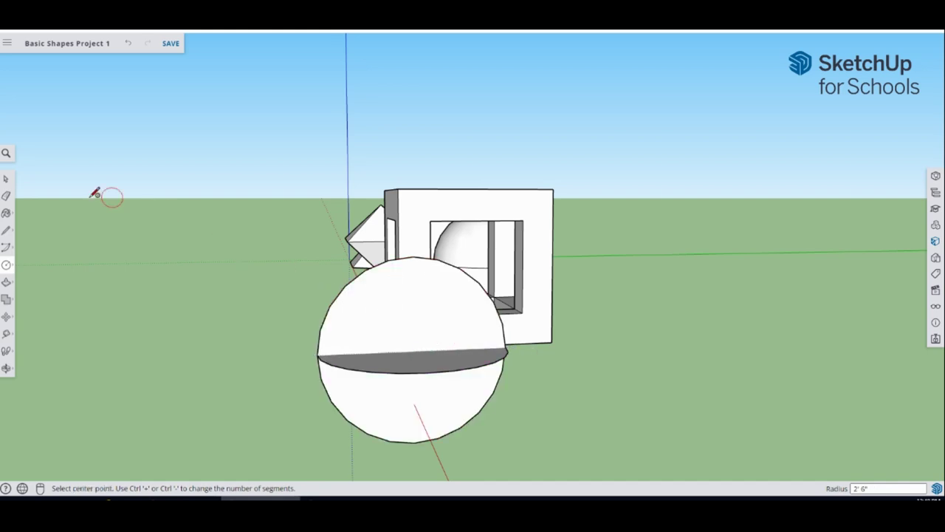
Draw lines from the upright circle's centre to its highest point and to its side edge to mark off a quarter
click(7, 232)
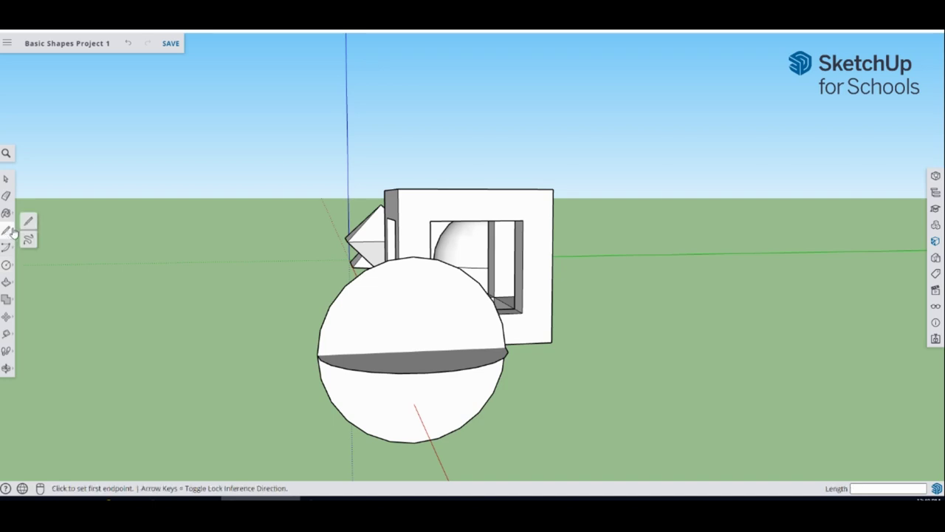
click(413, 350)
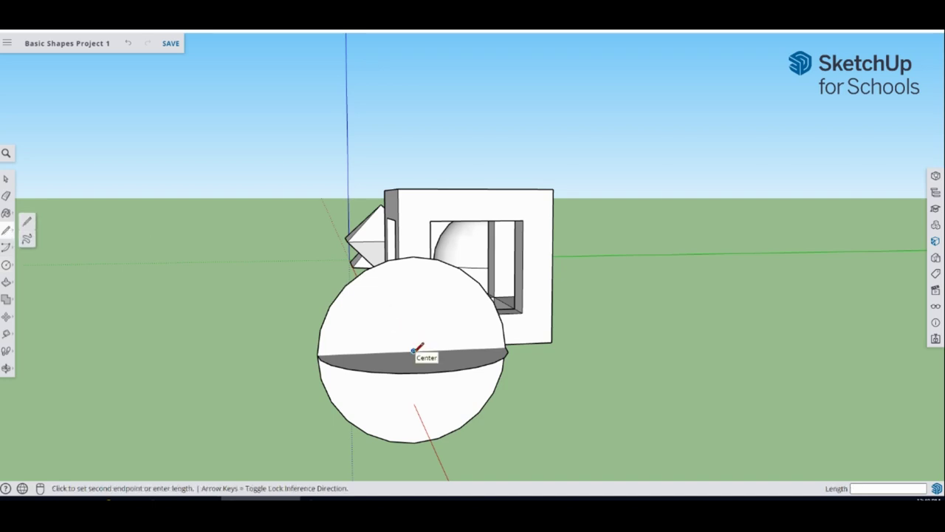
click(413, 257)
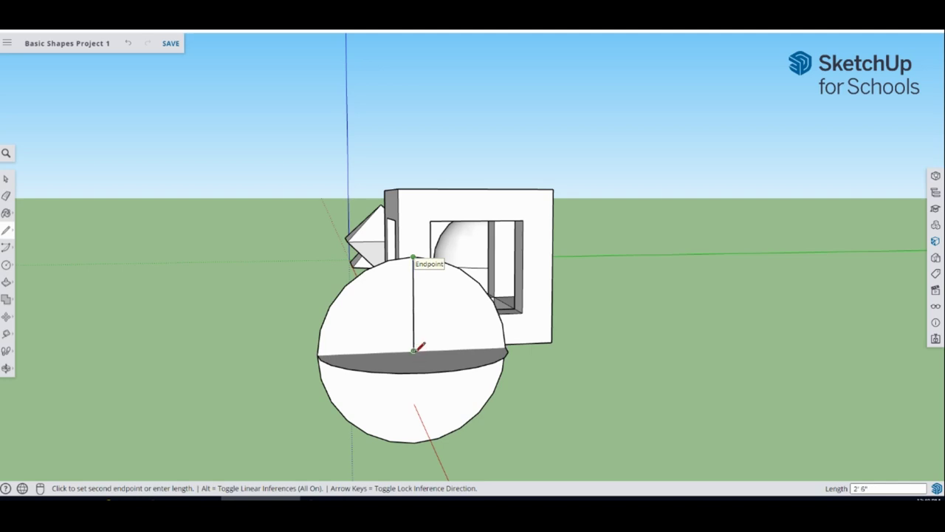
click(412, 350)
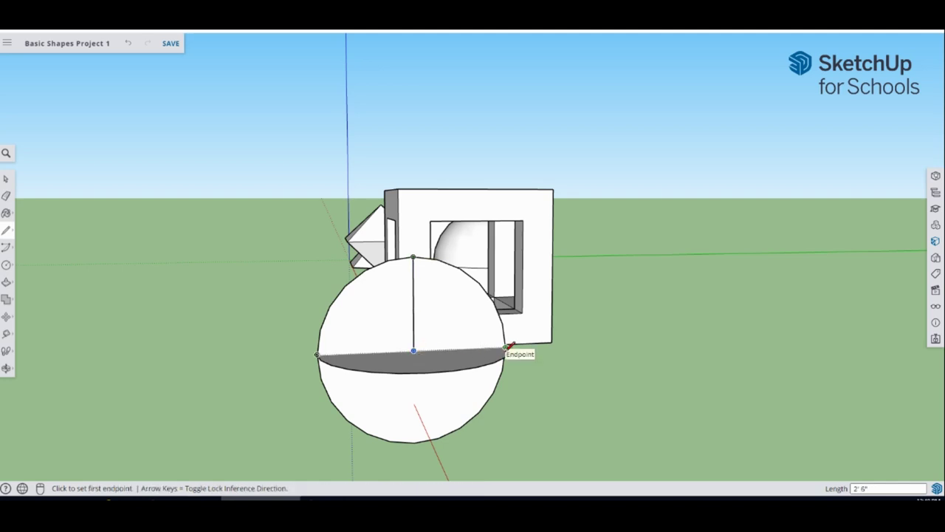
click(508, 345)
key(Escape)
Erase the unwanted arcs of the upright circle, keeping only the quarter-circle face above the flat circle
click(6, 196)
drag(339, 297, 399, 398)
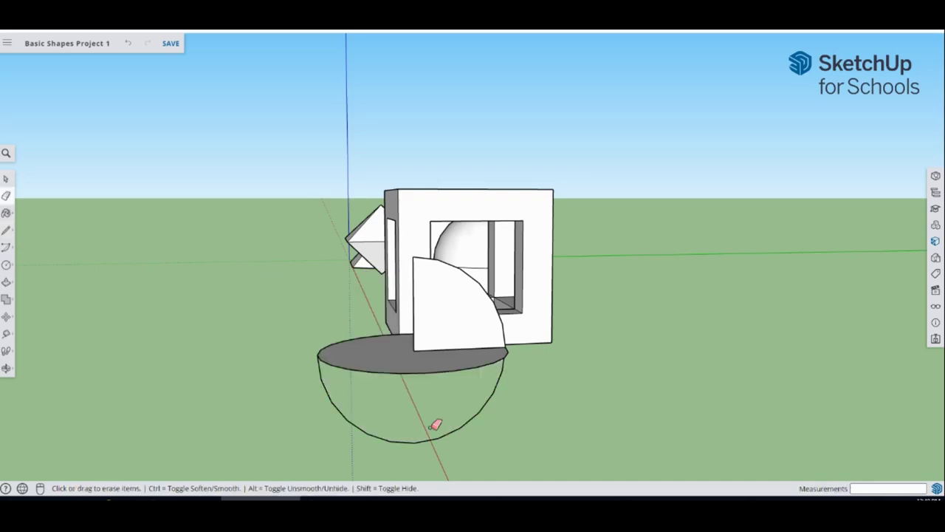
mouse_move(457, 431)
mouse_down()
mouse_move(479, 422)
mouse_move(517, 350)
mouse_up()
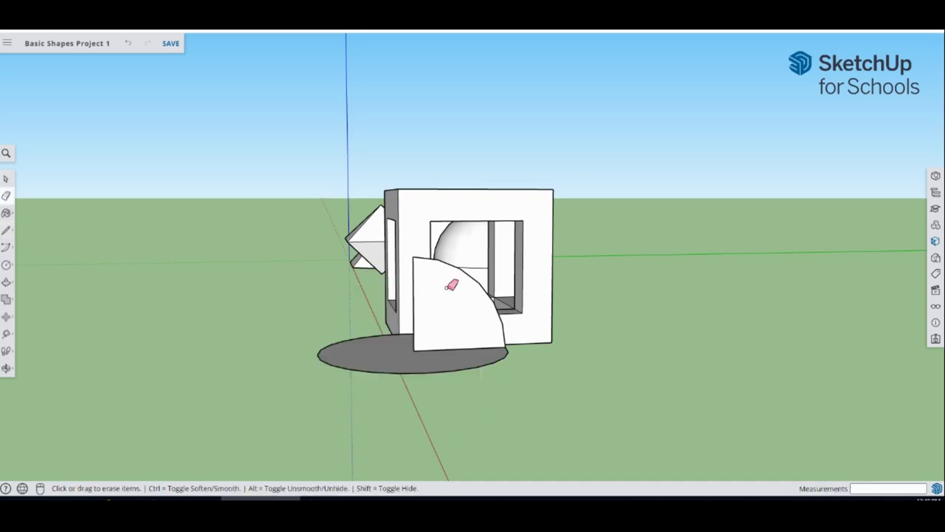
Sweep the quarter-circle face around the flat circle with Follow Me to form a hemisphere
mouse_move(430, 326)
middle_down()
mouse_move(481, 374)
mouse_move(619, 407)
mouse_move(597, 416)
mouse_move(665, 415)
mouse_move(565, 420)
mouse_move(500, 409)
middle_up()
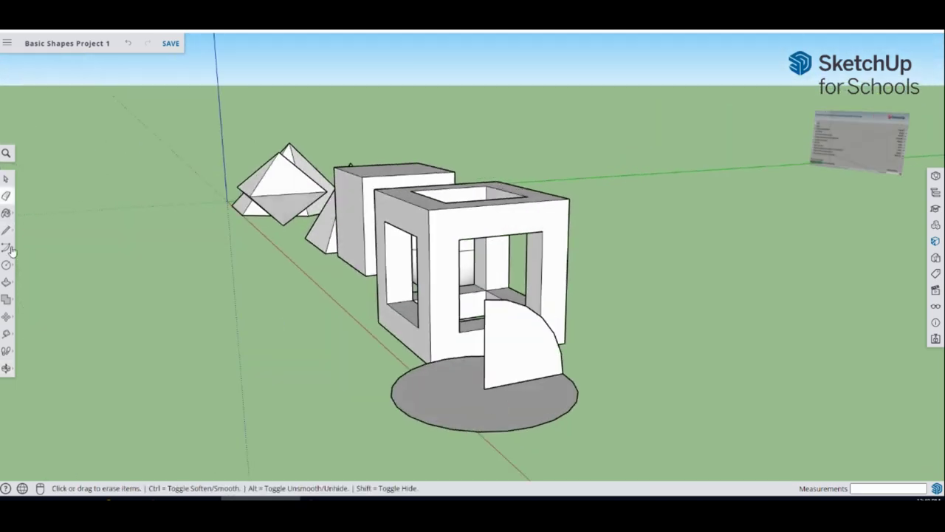
click(6, 284)
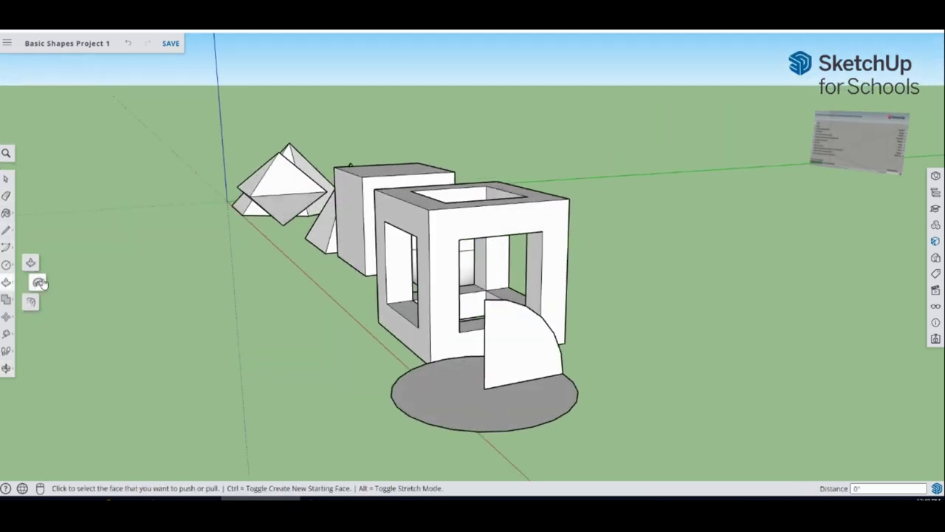
click(37, 282)
click(6, 180)
click(508, 415)
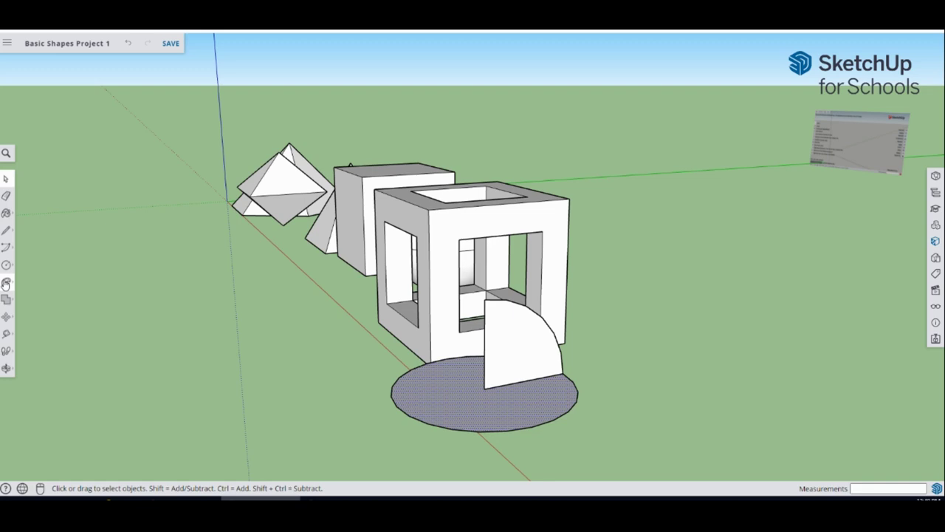
click(6, 285)
click(514, 349)
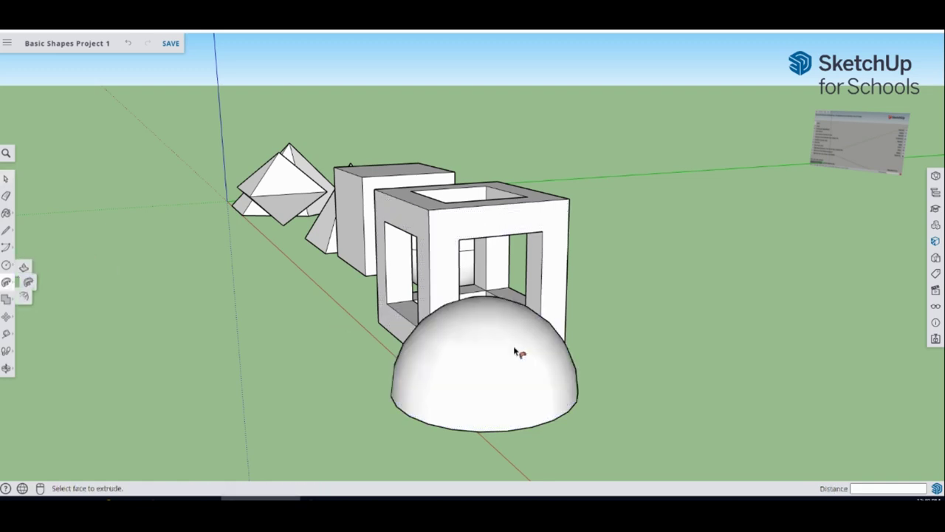
Copy the whole hemisphere about 5' 5 3/4" along the red axis, away from the hollow cube frame
middle_drag(623, 416, 783, 409)
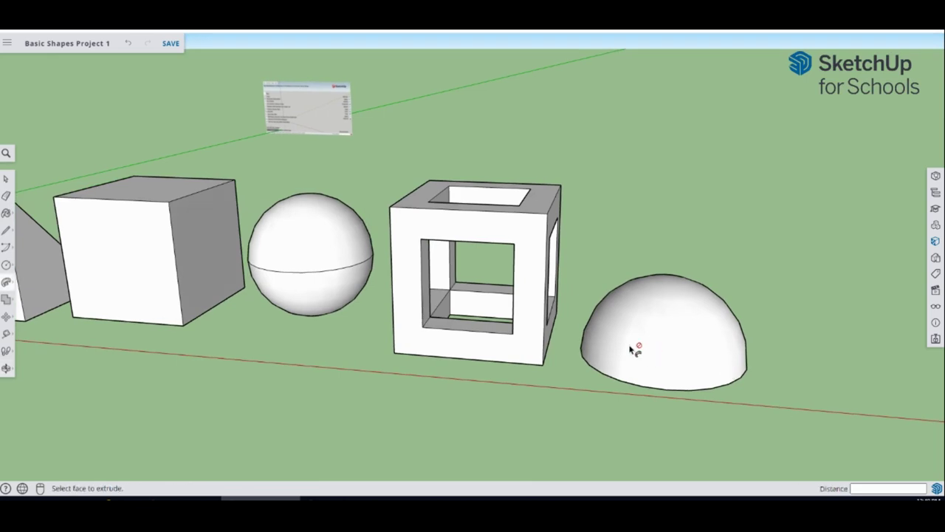
click(6, 179)
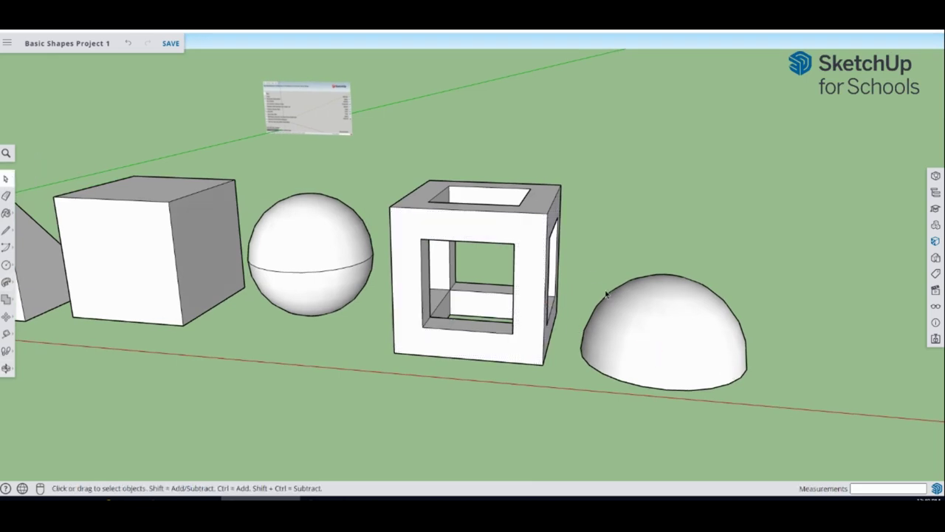
drag(577, 268, 767, 435)
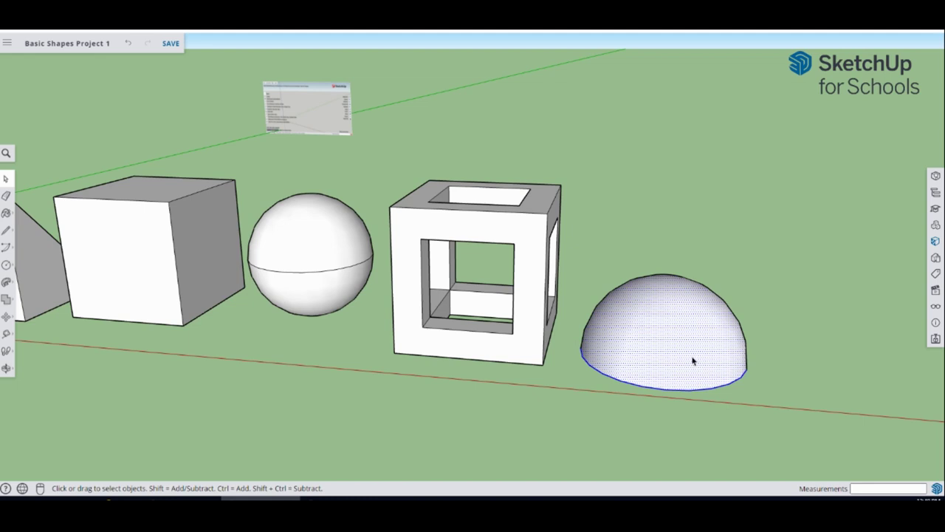
click(6, 318)
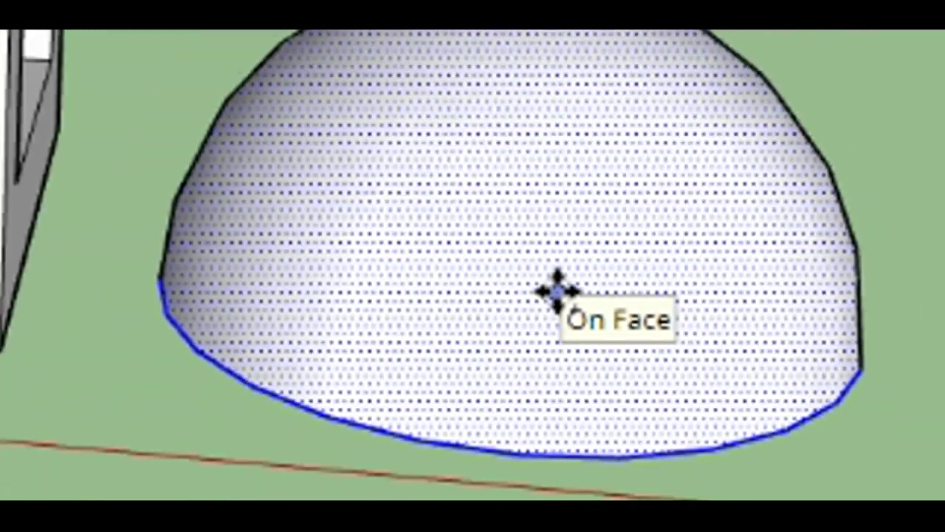
click(422, 223)
key(ctrl)
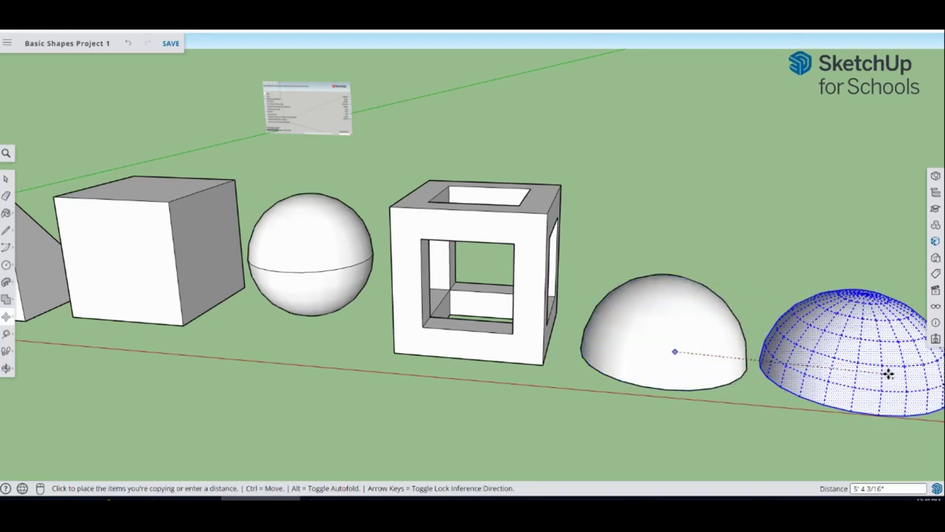
click(889, 369)
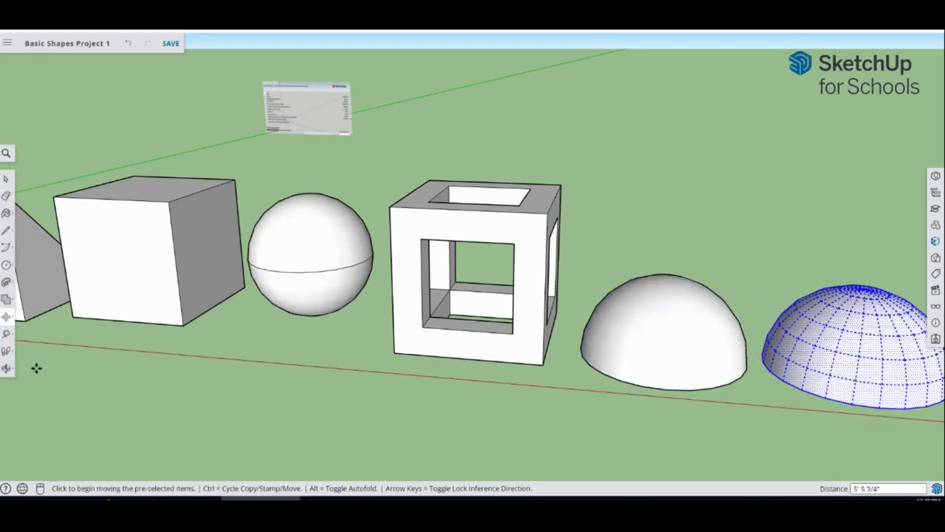
click(7, 370)
click(42, 344)
drag(454, 365, 182, 312)
key(o)
drag(545, 354, 588, 355)
key(h)
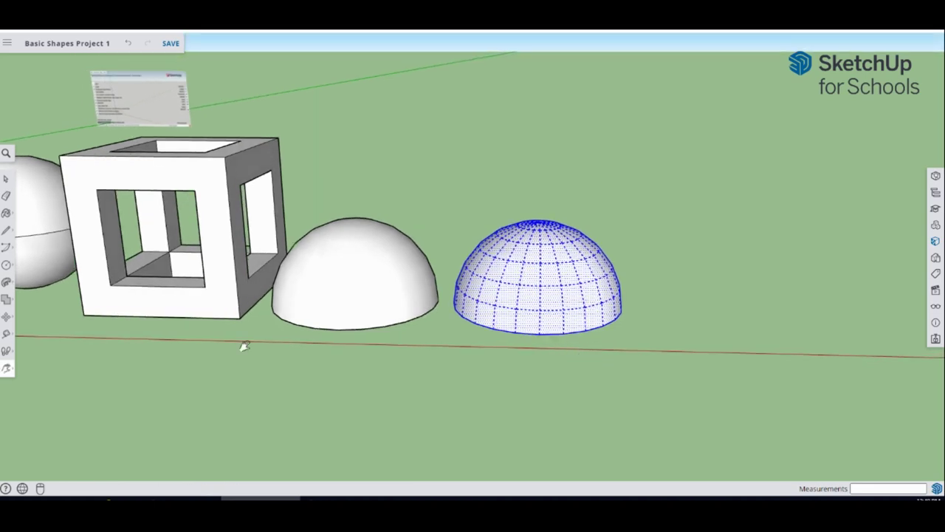
click(7, 301)
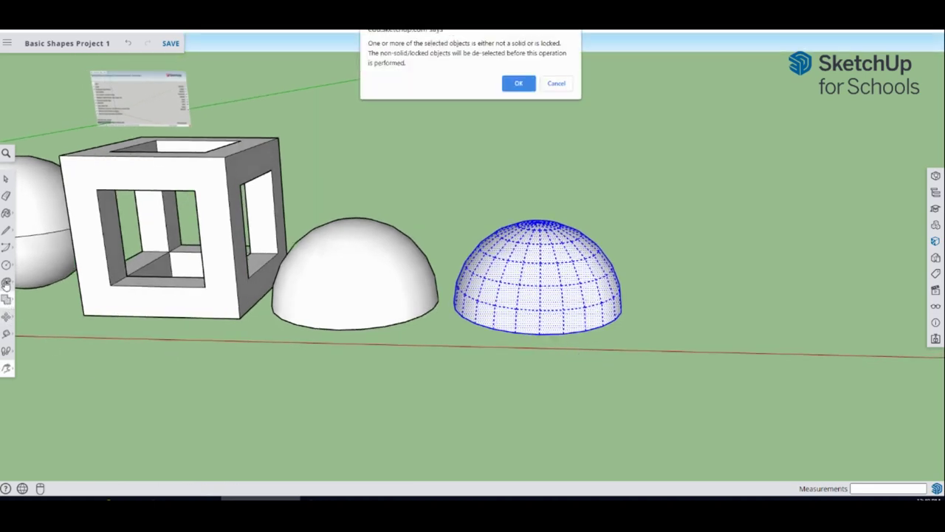
click(558, 84)
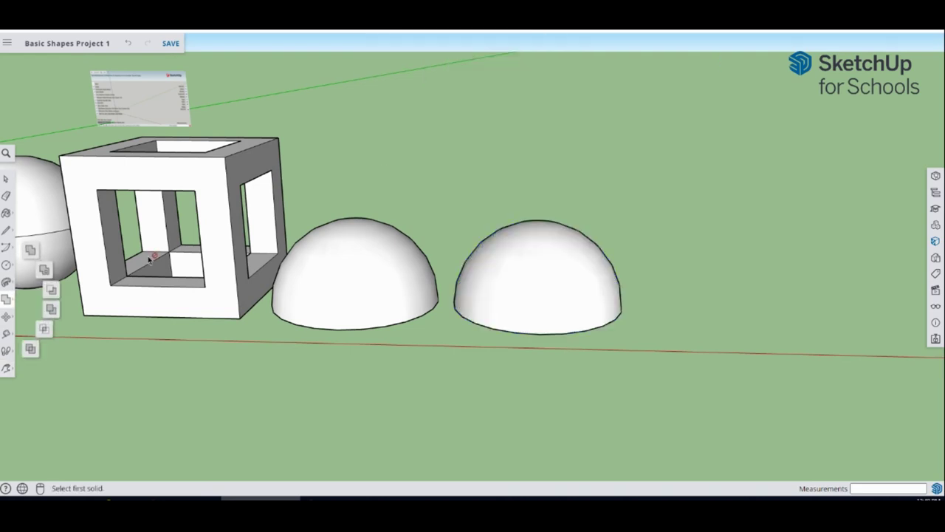
click(7, 283)
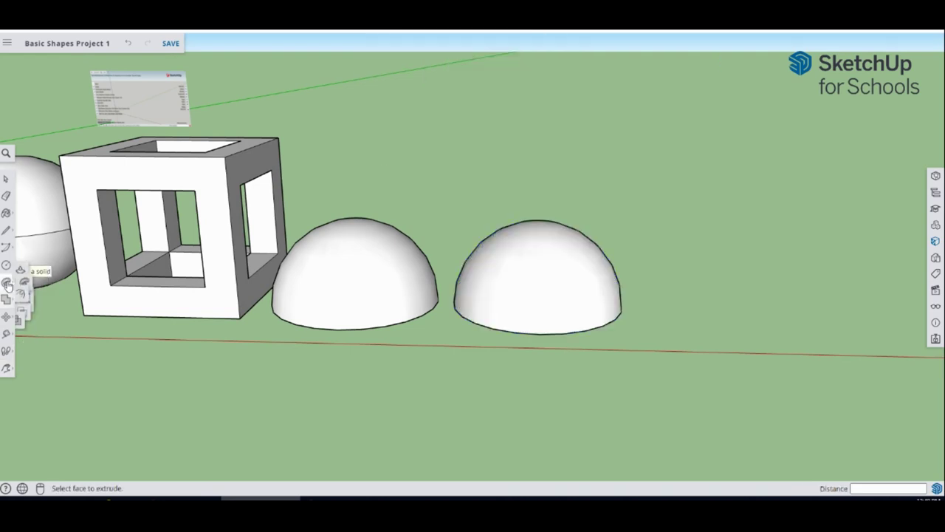
click(7, 336)
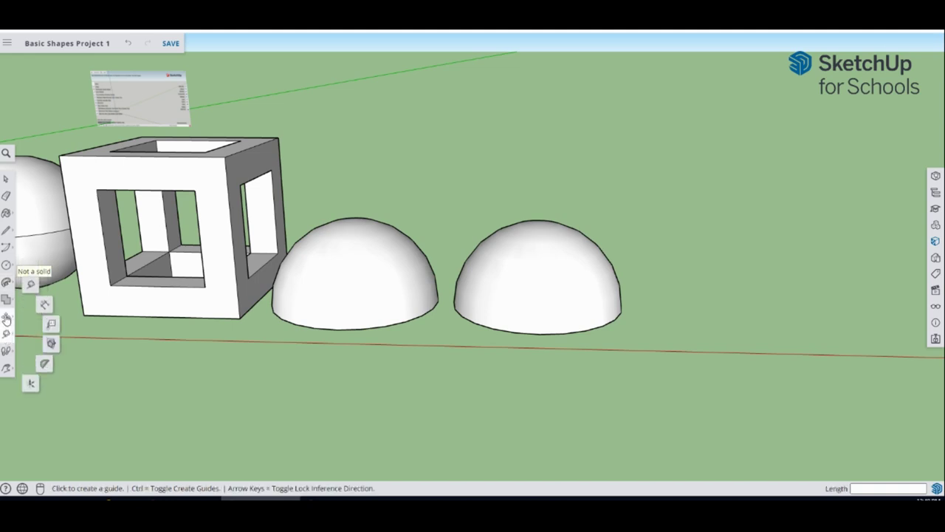
click(6, 317)
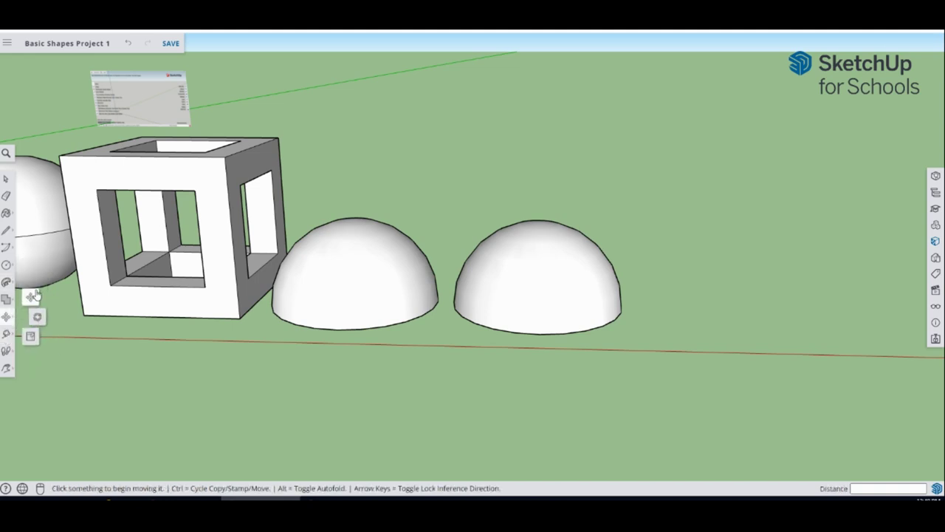
Scale the copied hemisphere along the blue axis by about -2.33, flipping it into a deep downward-pointing cup
click(30, 337)
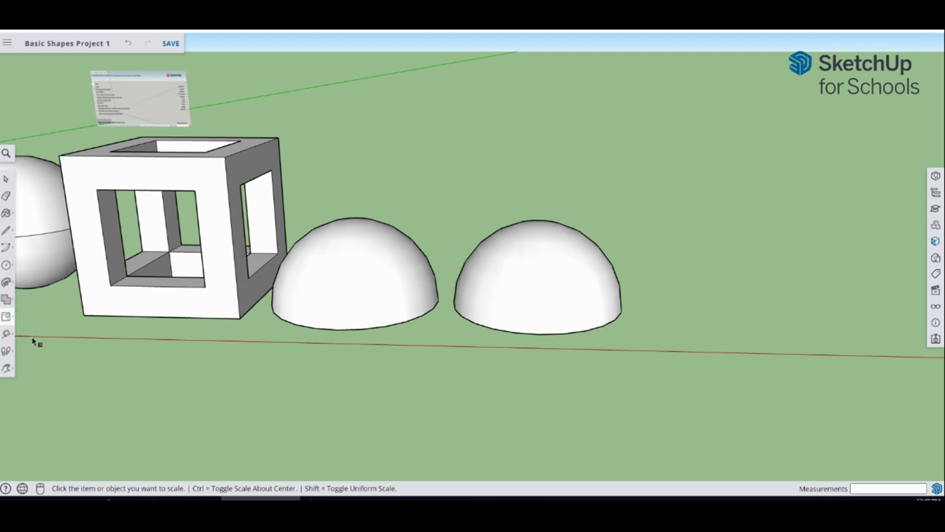
click(543, 227)
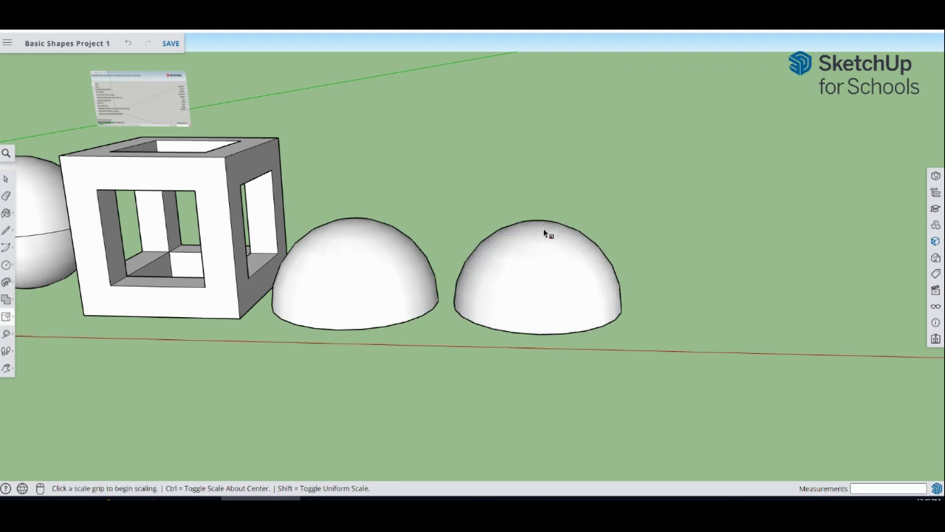
click(6, 178)
click(562, 305)
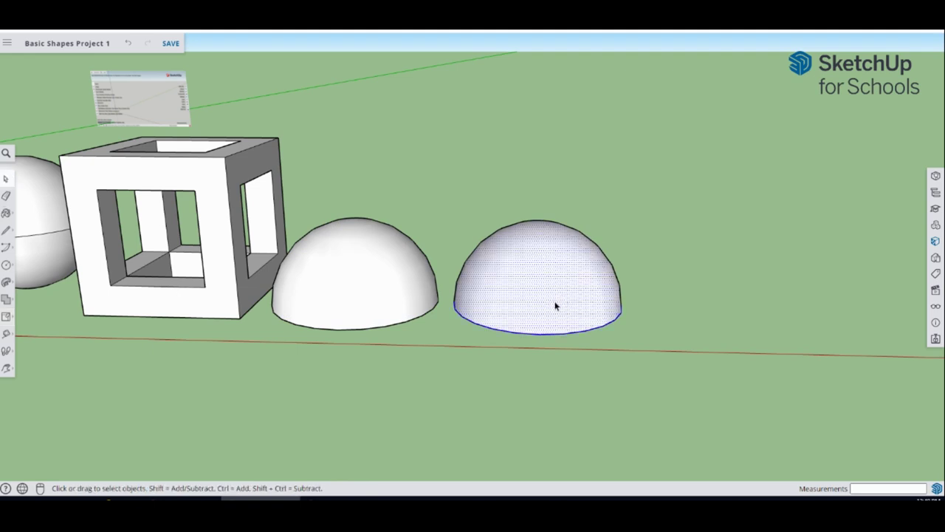
click(6, 317)
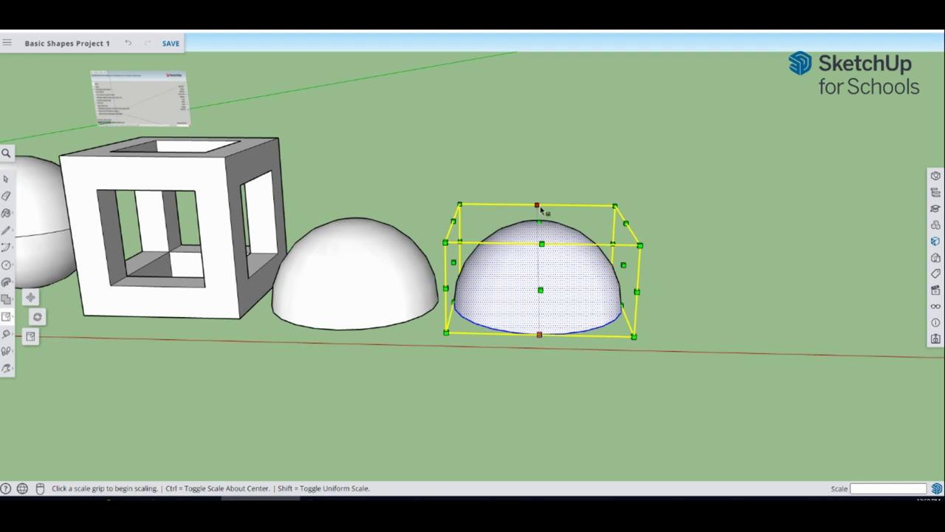
click(540, 208)
click(539, 222)
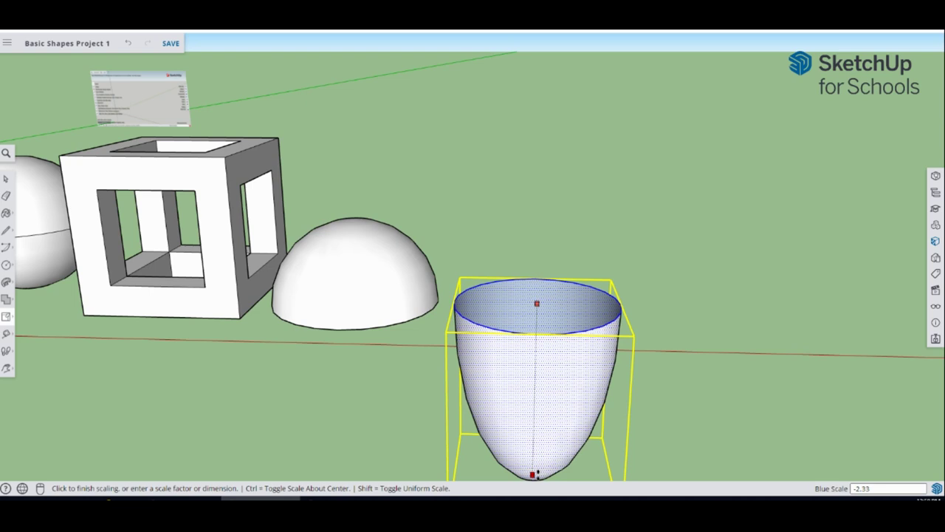
click(536, 474)
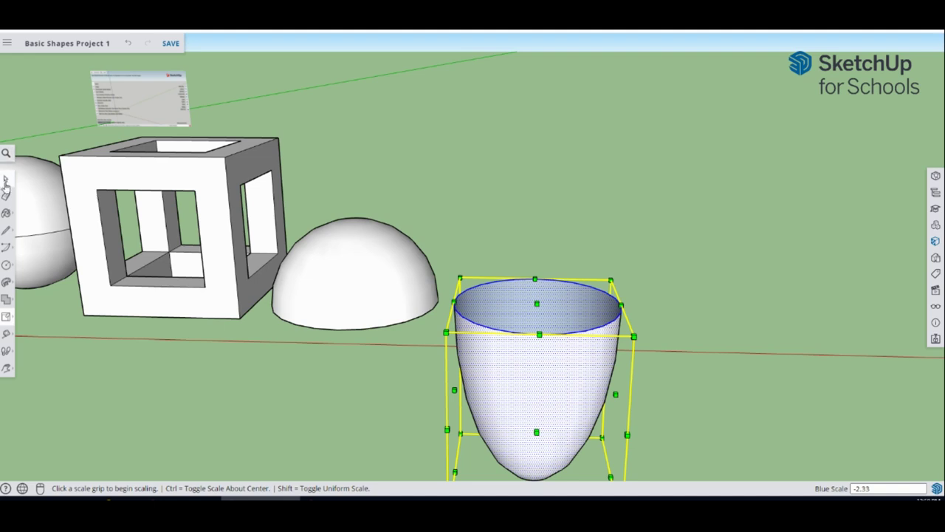
click(6, 178)
click(330, 415)
middle_drag(433, 412, 257, 342)
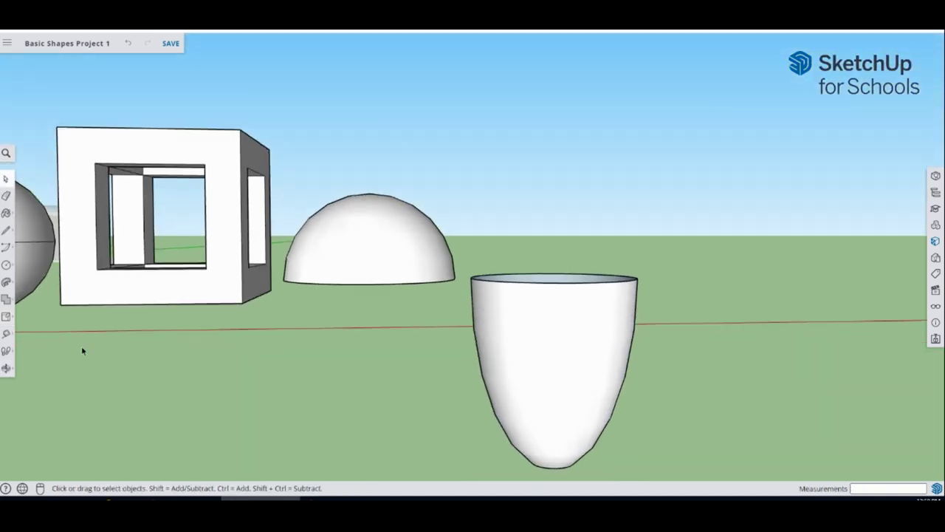
click(5, 299)
click(28, 299)
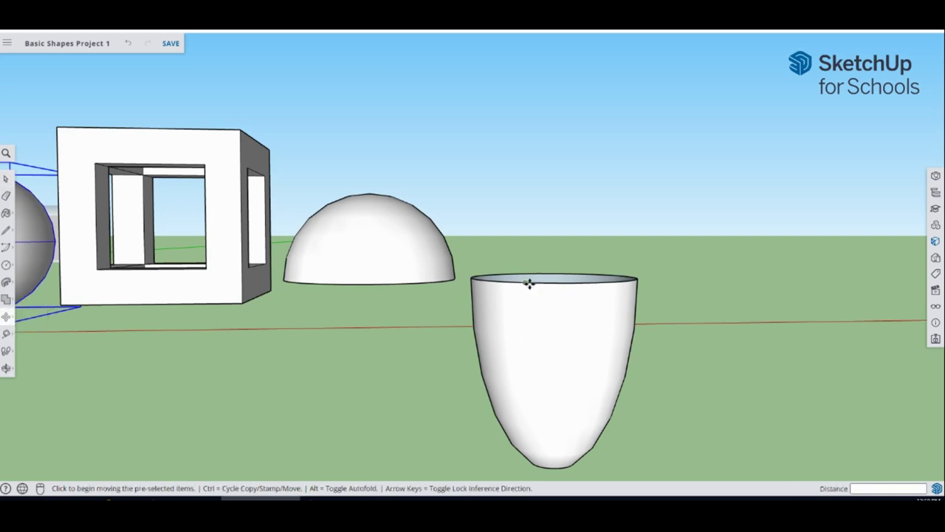
click(479, 278)
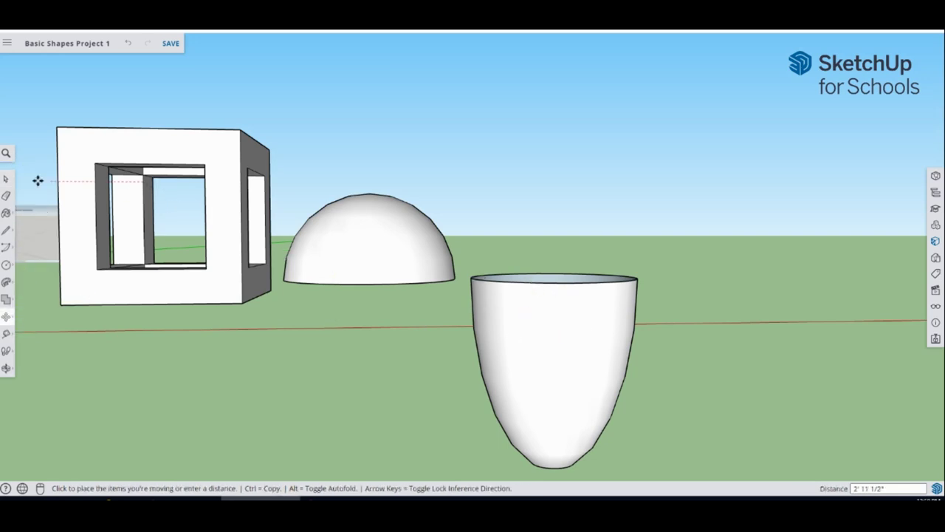
click(5, 178)
Move the stretched cup by its rim endpoint onto the matching edge point of the hemisphere to form an egg
scroll(42, 308, down, 3)
scroll(42, 307, down, 2)
scroll(41, 306, up, 5)
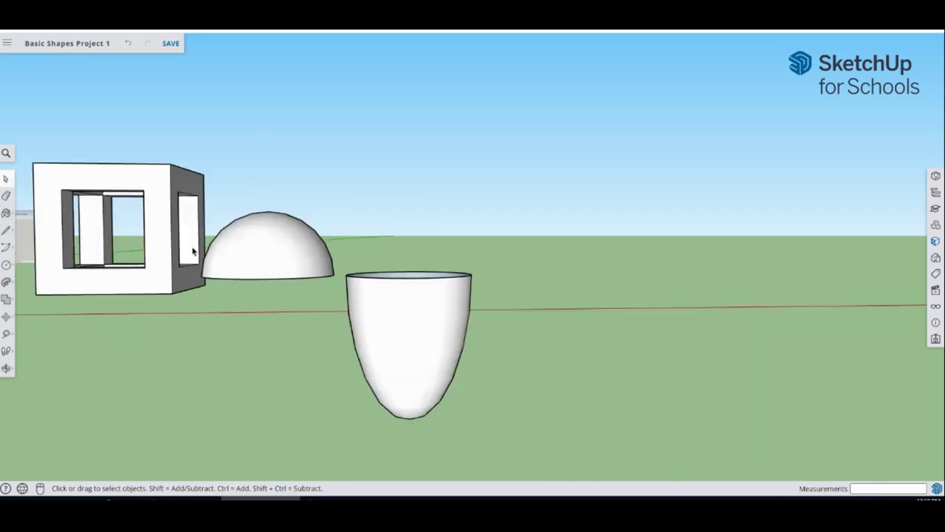
triple_click(409, 328)
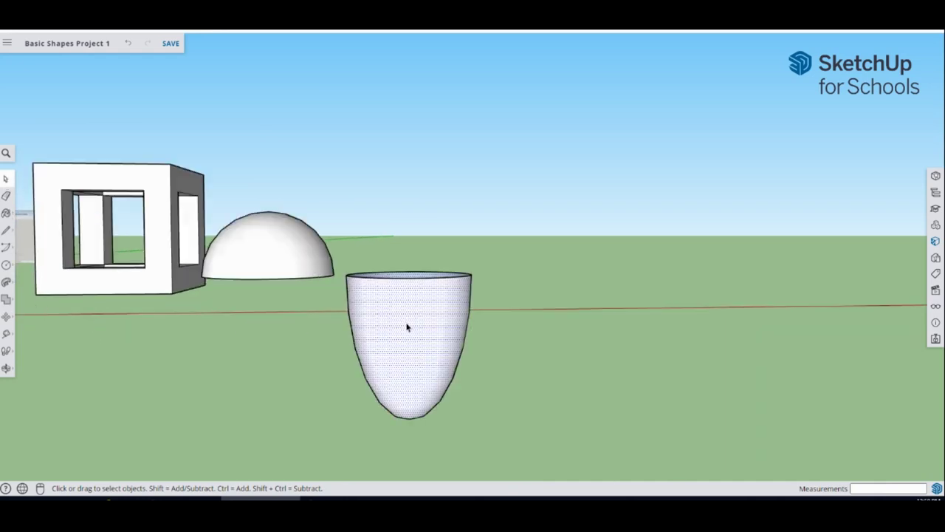
click(6, 316)
click(346, 277)
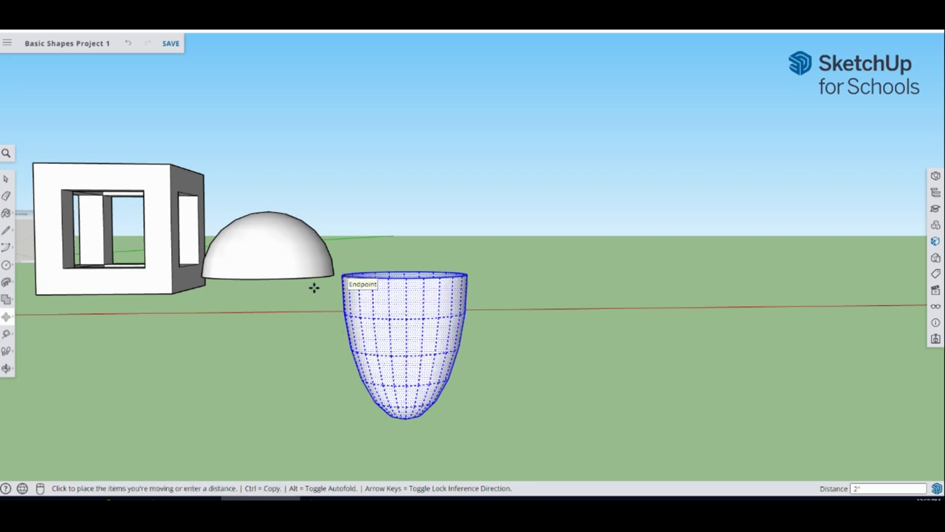
click(200, 277)
click(6, 178)
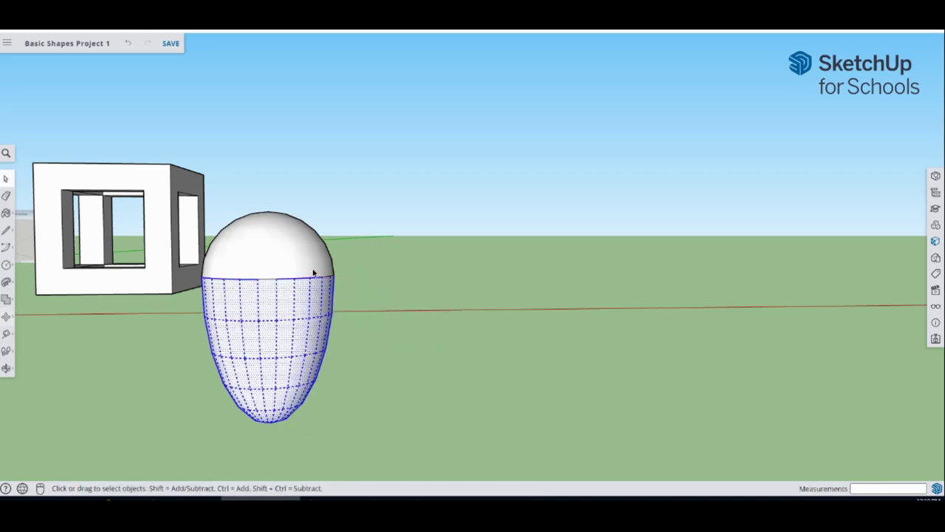
click(378, 320)
Select both halves of the egg and make them a group
middle_drag(377, 320, 454, 323)
drag(204, 197, 369, 455)
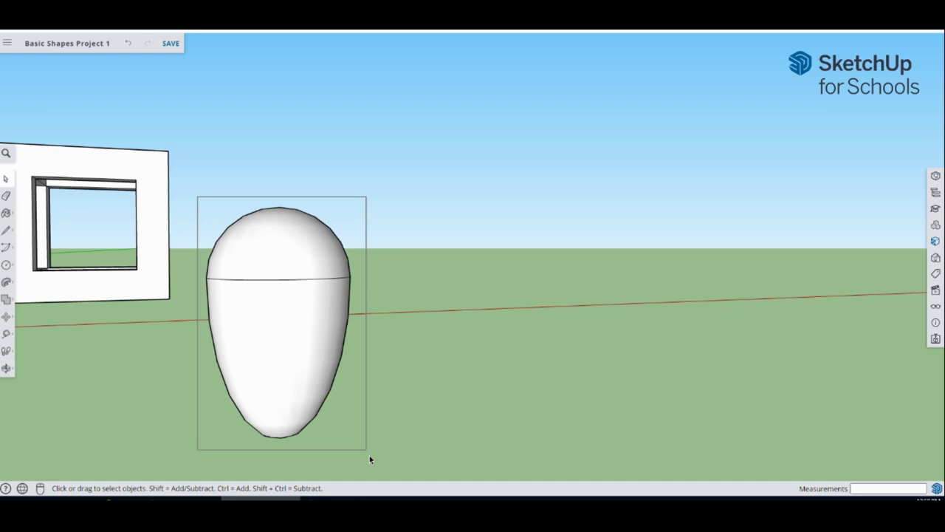
right_click(321, 348)
click(362, 377)
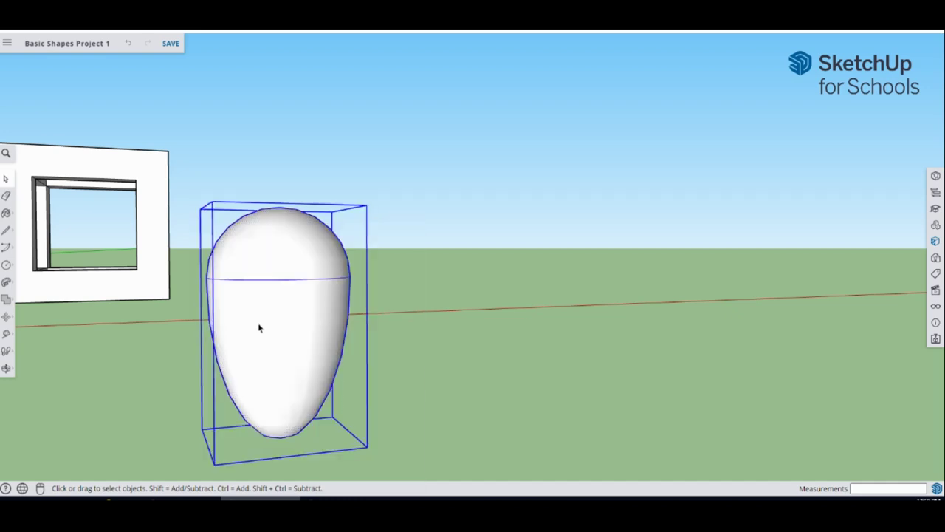
Raise the egg group 5' along the blue axis so its base sits at ground level
scroll(255, 321, down, 2)
scroll(246, 310, down, 3)
middle_drag(281, 365, 272, 362)
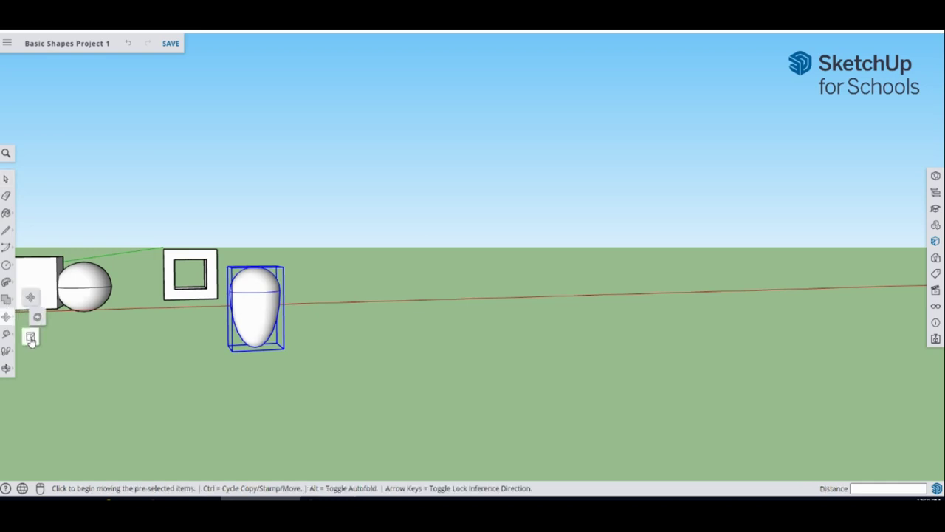
click(30, 316)
click(233, 350)
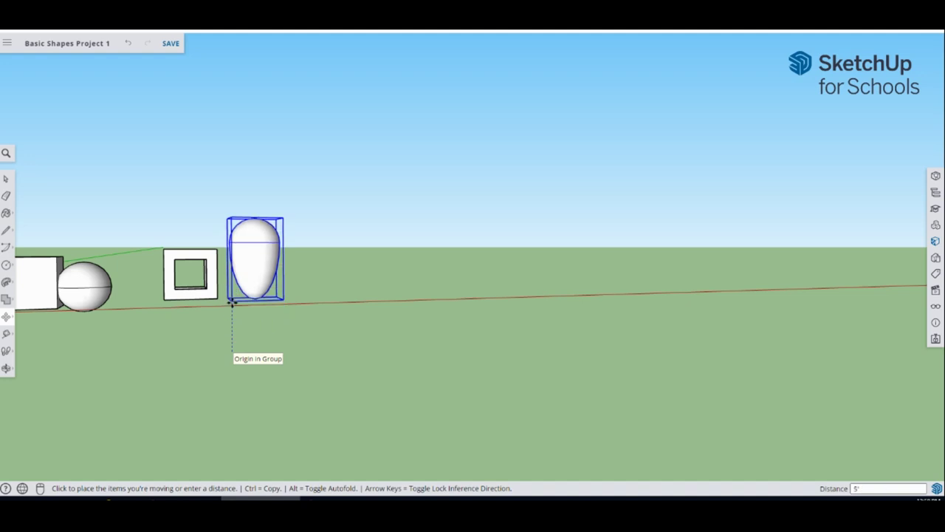
click(232, 302)
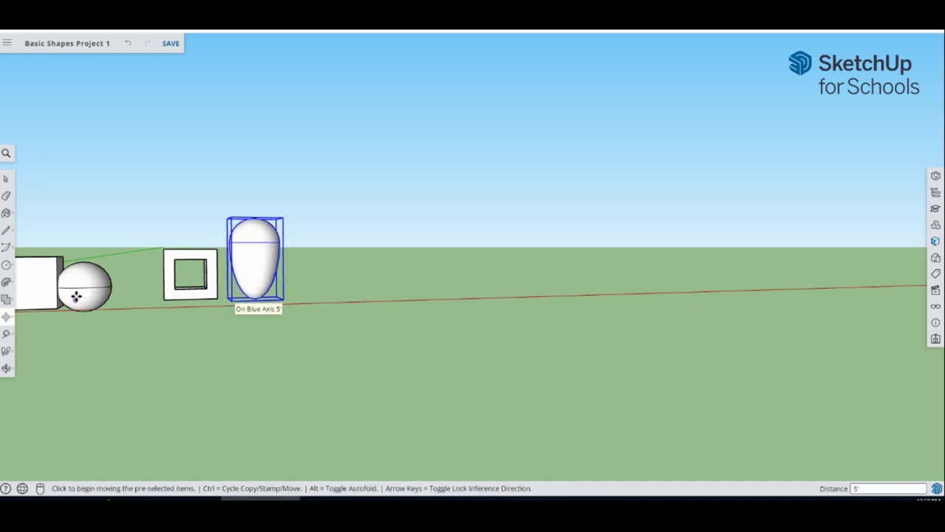
Move the sphere group into the gap between the solid cube and the hollow cube frame
click(6, 179)
click(90, 274)
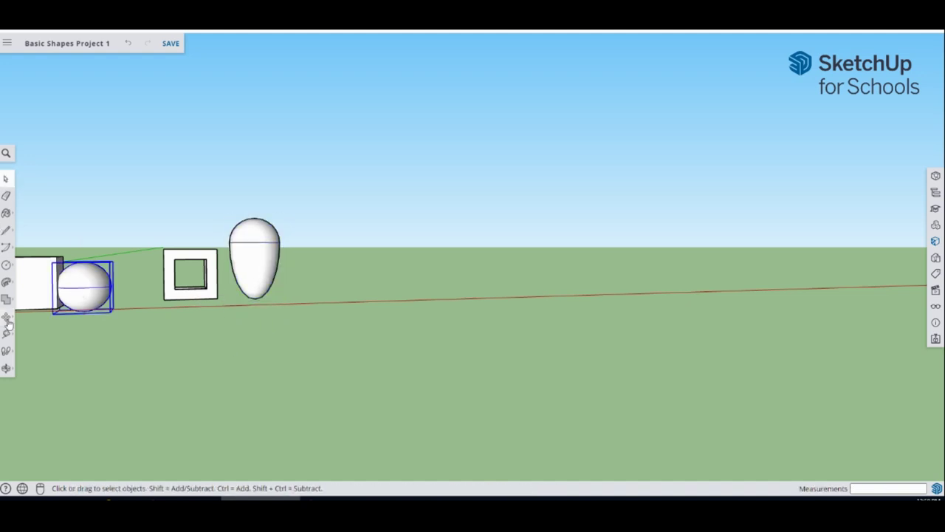
click(6, 317)
click(83, 314)
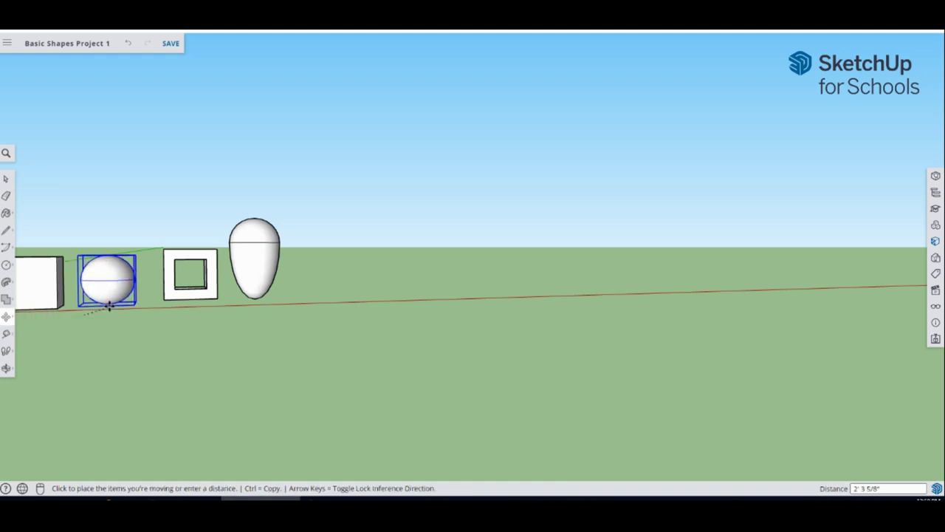
click(138, 333)
Create the 3D text "Hexagonal Pyramid" with 1' height and 6" extrusion and place it on the front of the hexagonal pyramid
scroll(142, 332, down, 3)
scroll(147, 327, down, 2)
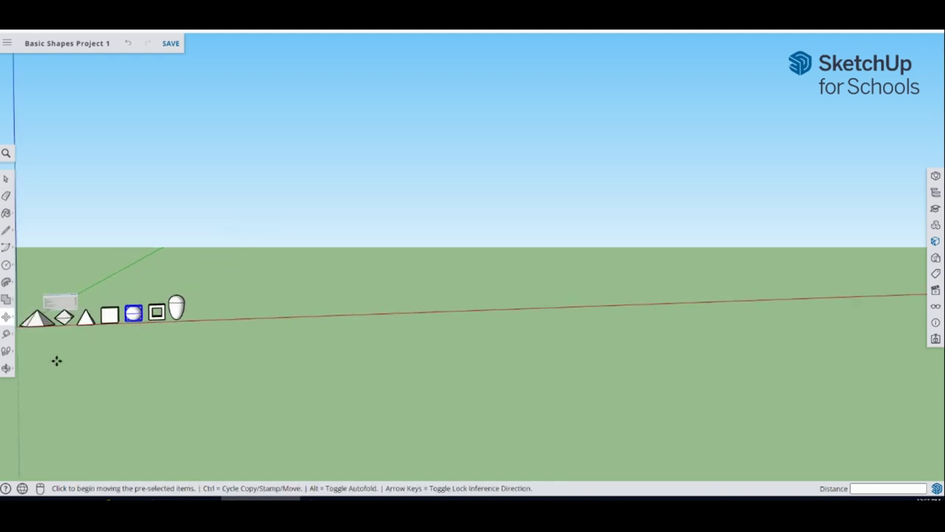
click(6, 367)
click(45, 354)
shift+drag(44, 353, 311, 338)
scroll(288, 333, up, 3)
scroll(280, 334, down, 2)
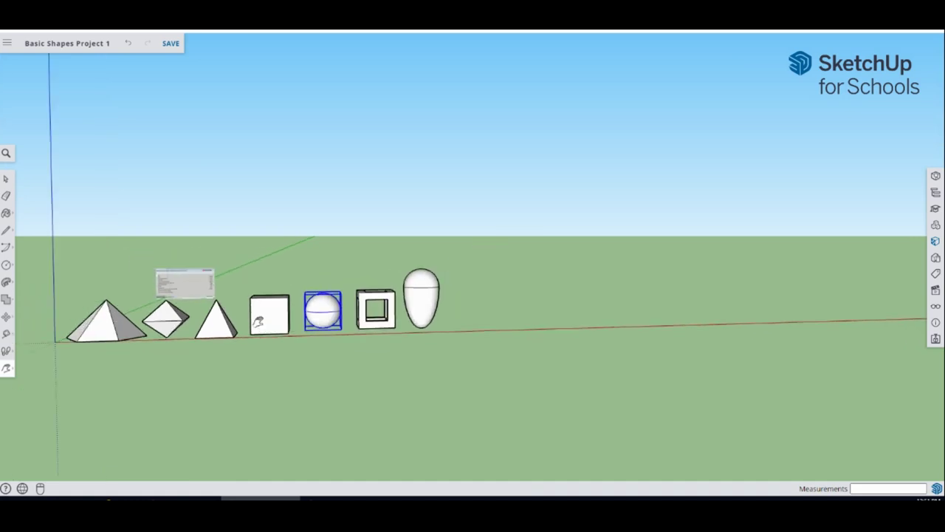
click(7, 267)
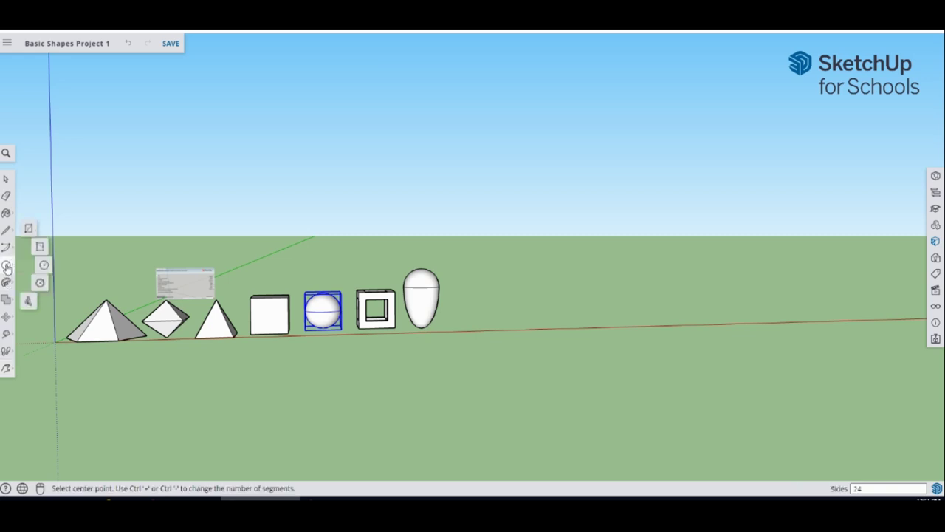
click(29, 306)
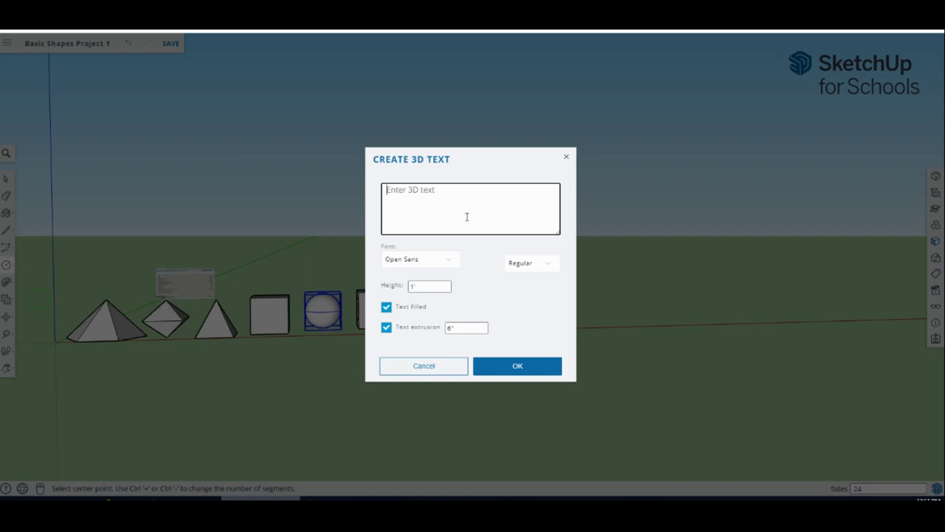
text(Hexagonal Pyr)
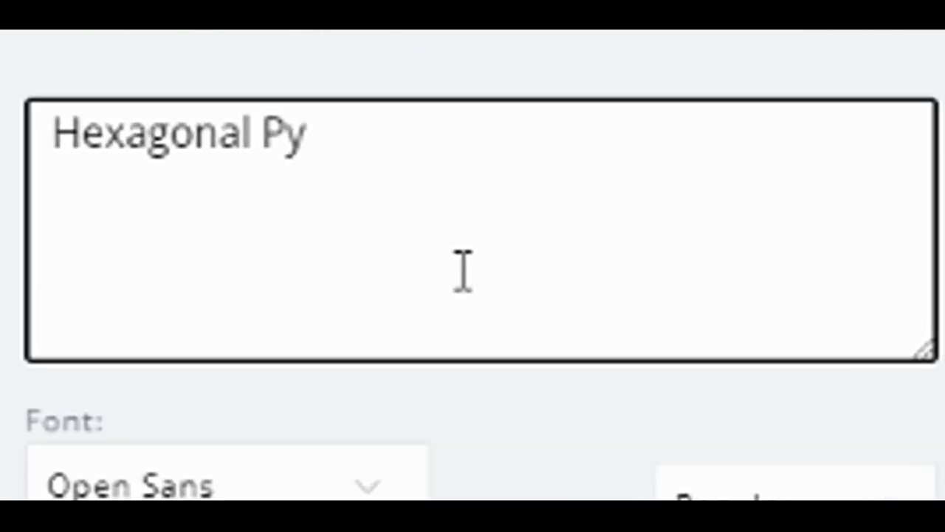
text(amid)
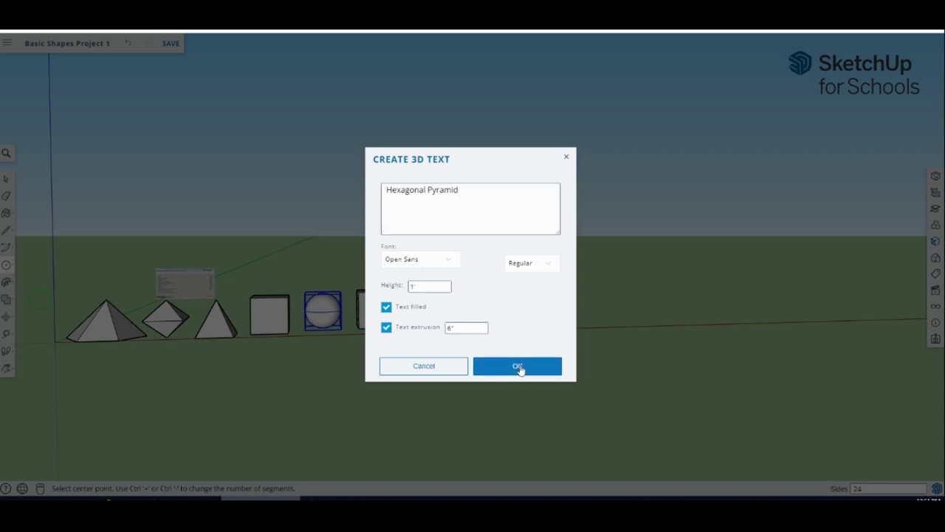
click(519, 368)
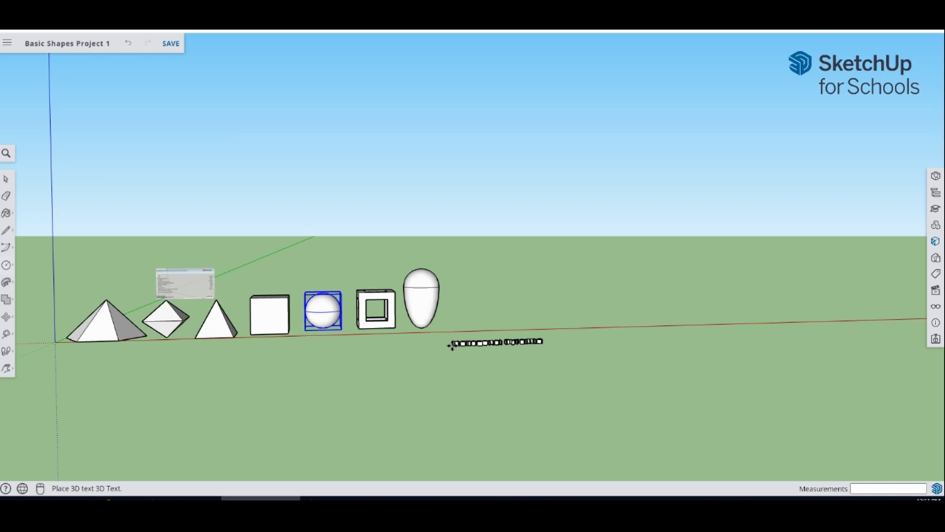
click(84, 336)
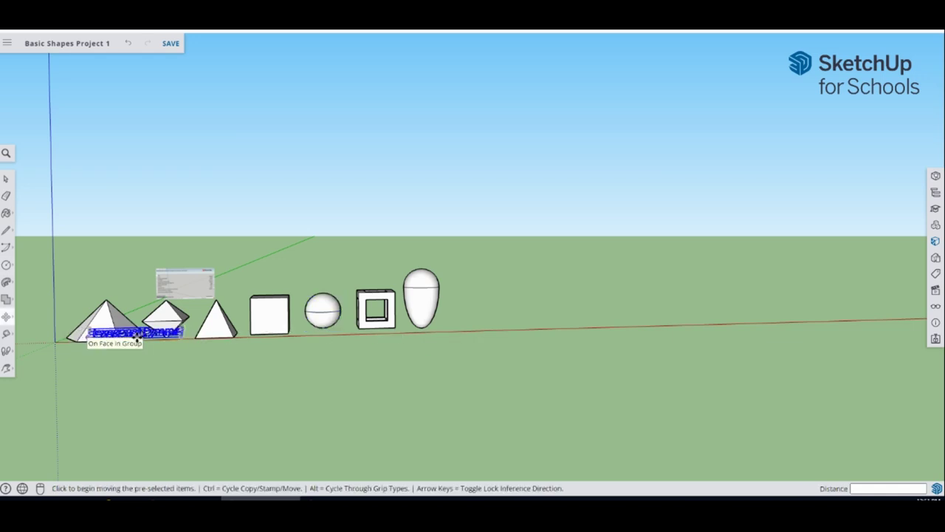
Move the "Hexagonal Pyramid" text about 4' 1" along the red axis toward the origin to centre it on its pyramid, and deselect it
click(137, 336)
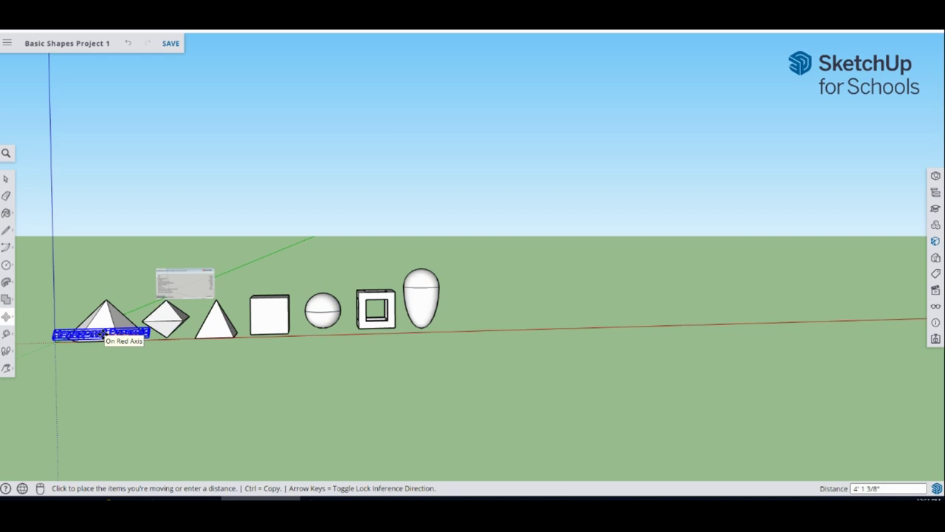
click(102, 333)
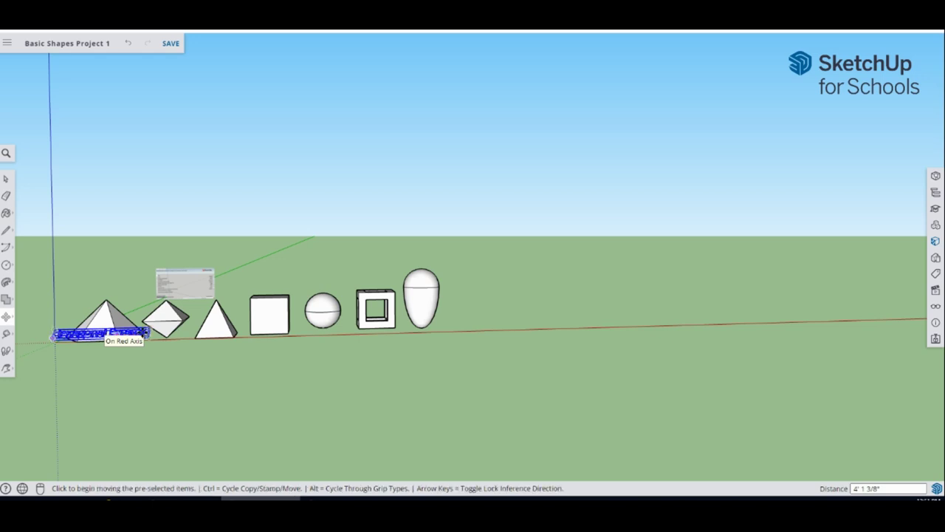
click(6, 179)
click(87, 368)
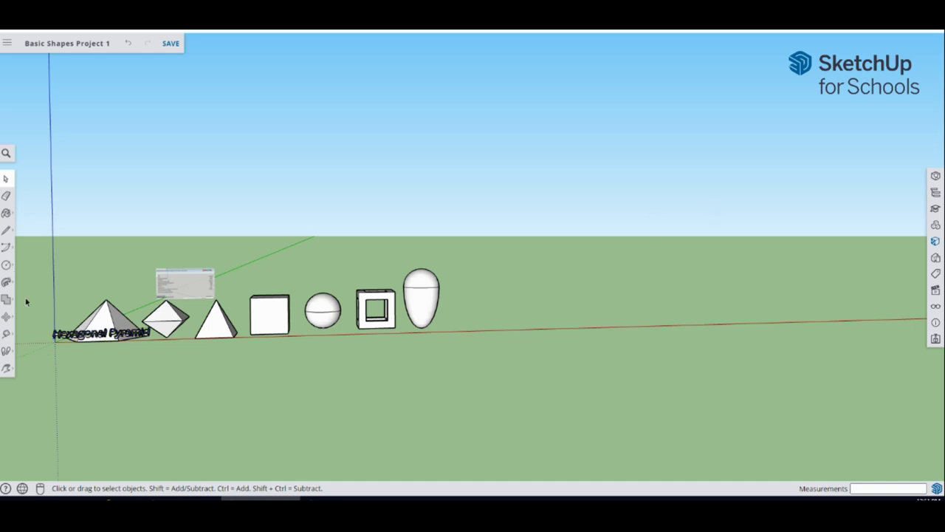
Create the 3D text "Octahedron", place it on the octahedron and shift it about 11" to centre it across the shape
click(6, 281)
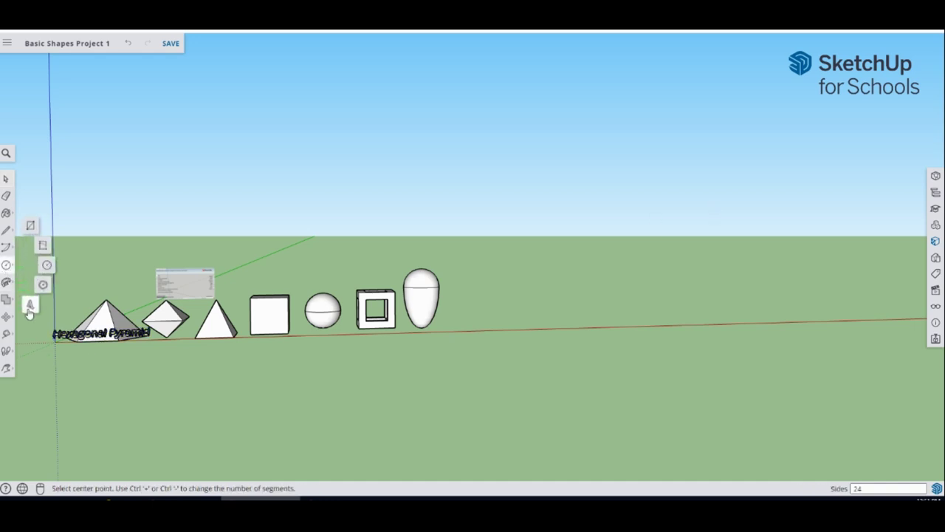
click(29, 306)
text(A)
key(BackSpace)
text(O)
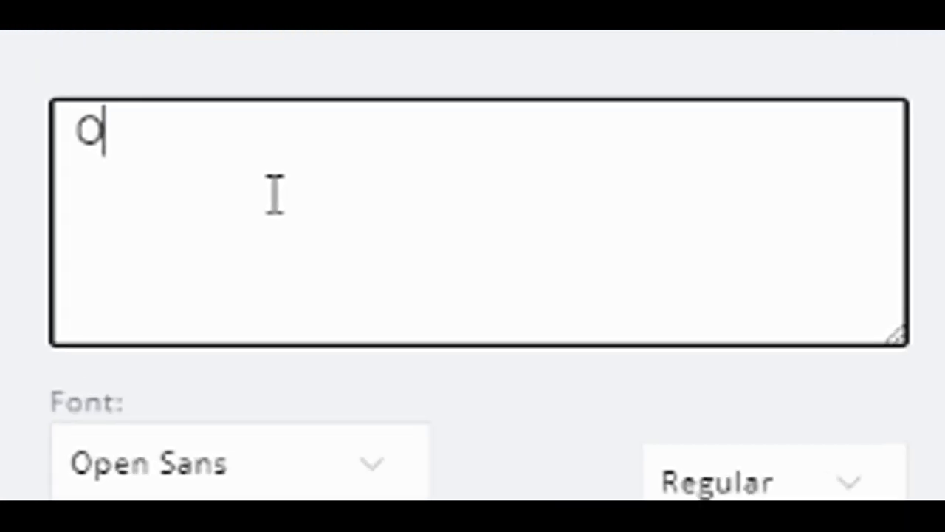
text(ctahedro)
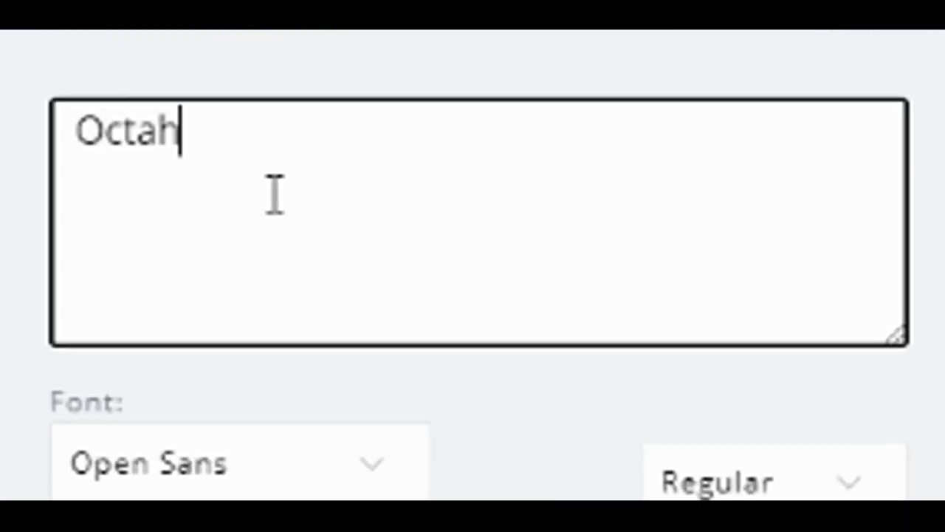
text(n)
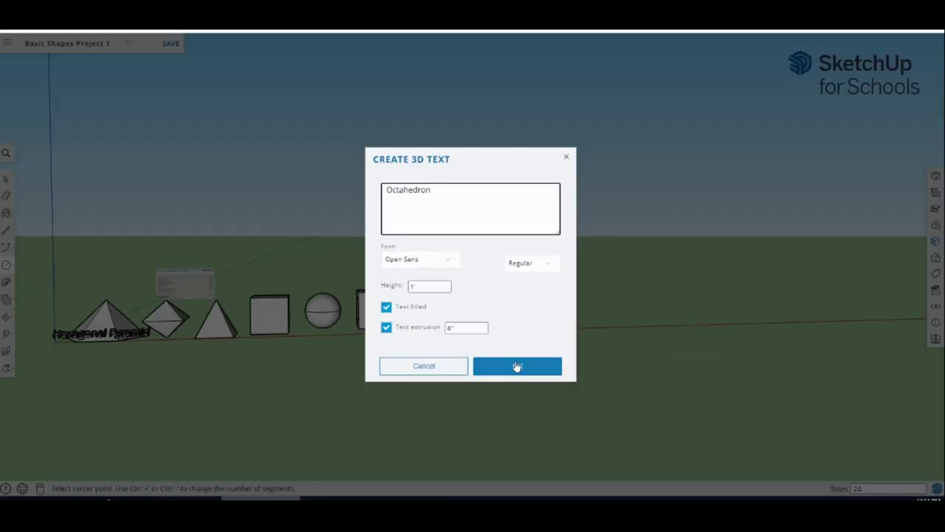
click(517, 366)
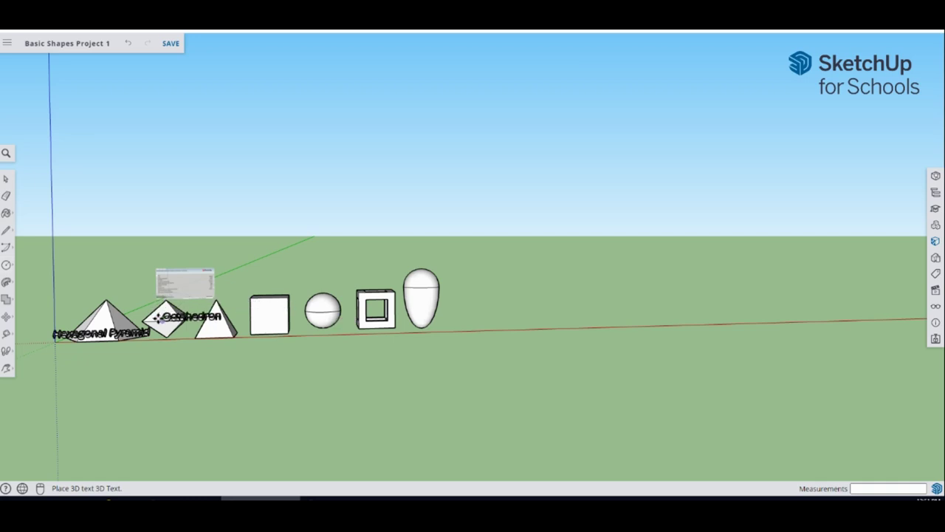
click(171, 318)
click(178, 316)
click(170, 318)
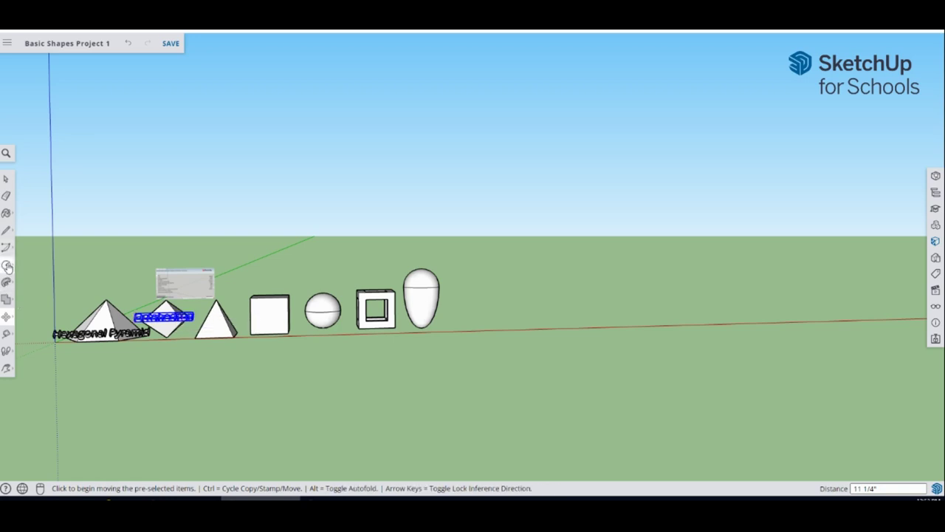
Create the 3D text "Square Pyramid", place it at the square pyramid's base and shift it about 2' 4" to centre it
click(6, 284)
click(30, 306)
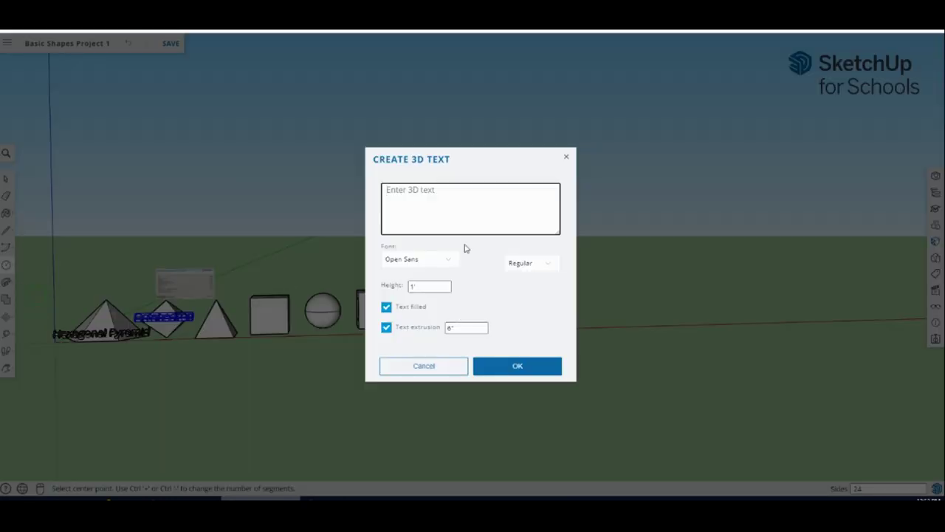
text(Sq)
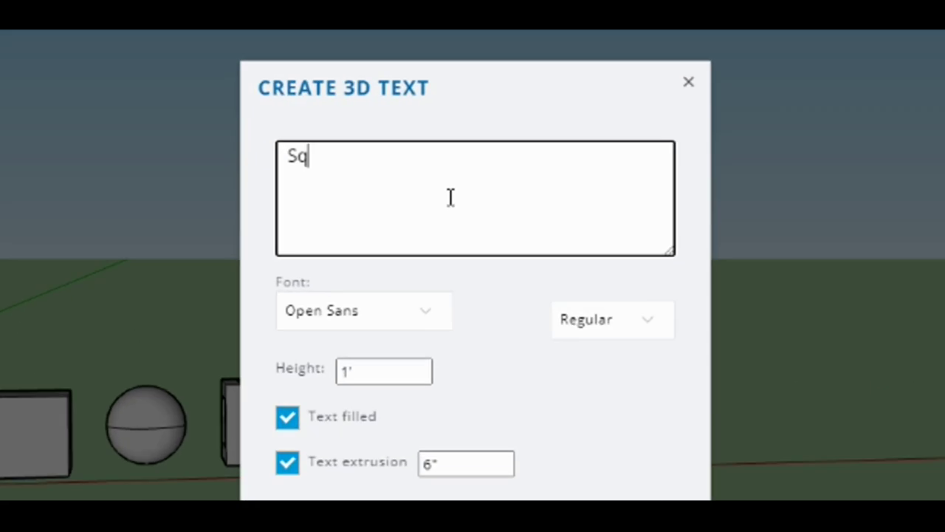
text(uare)
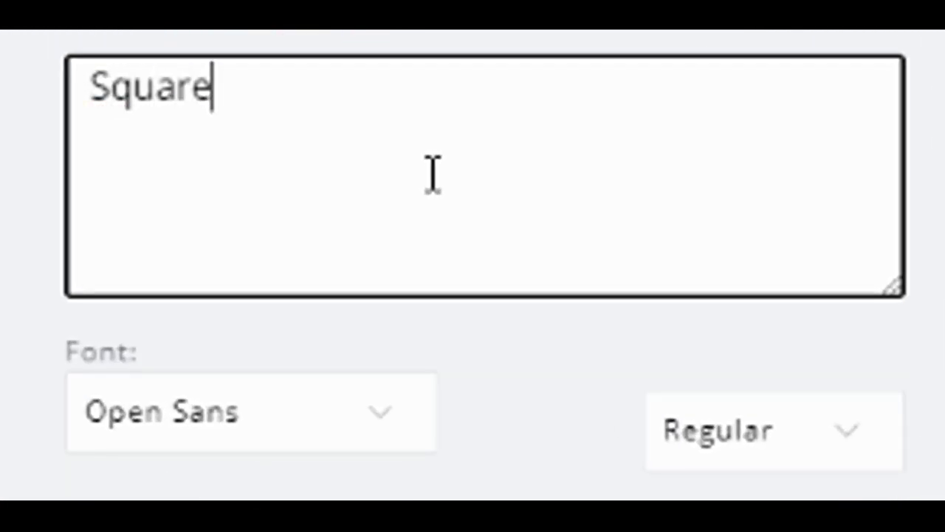
text( Pyram)
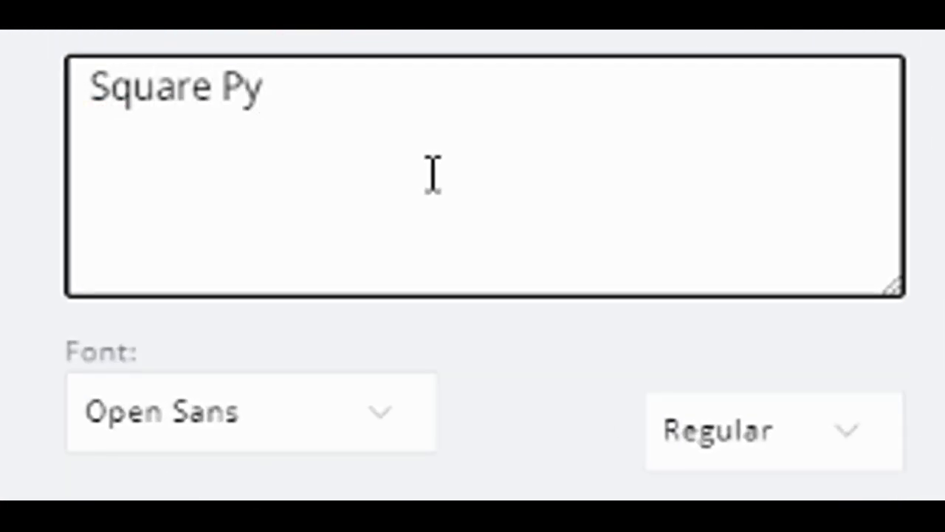
text(id)
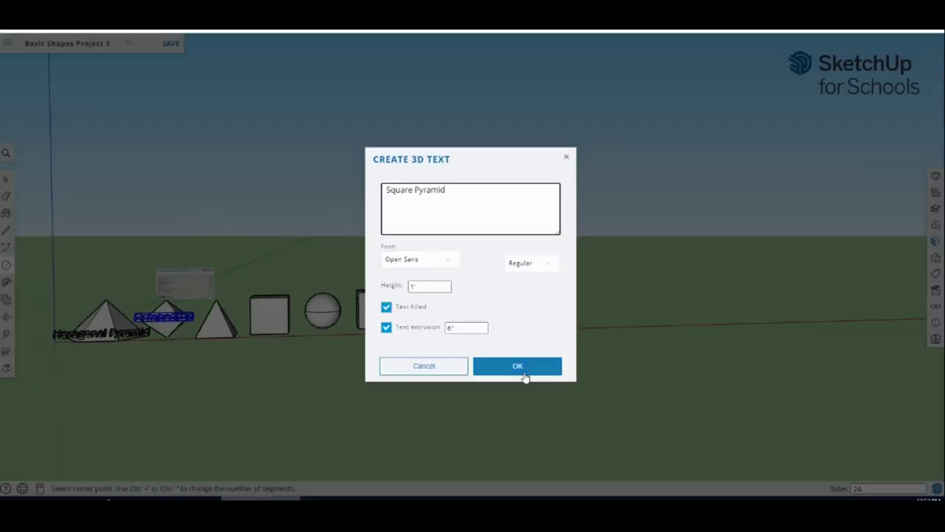
click(524, 374)
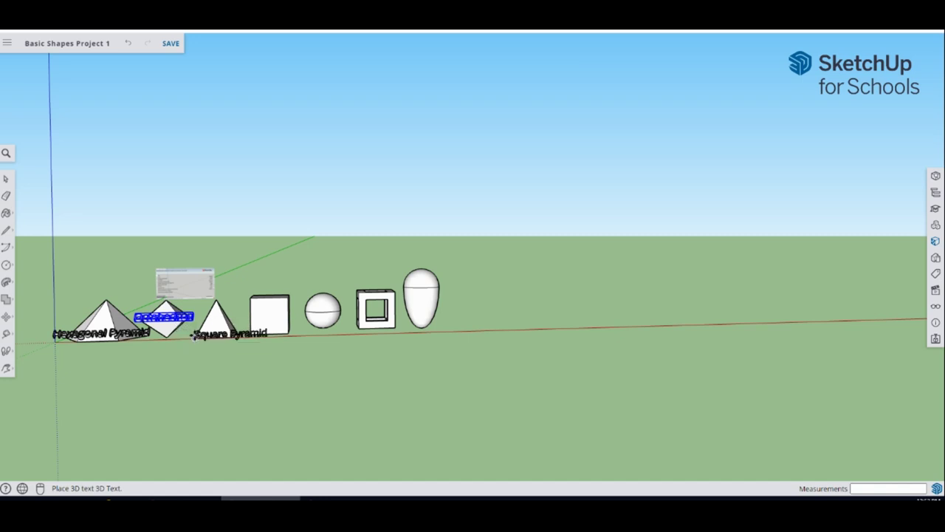
click(193, 337)
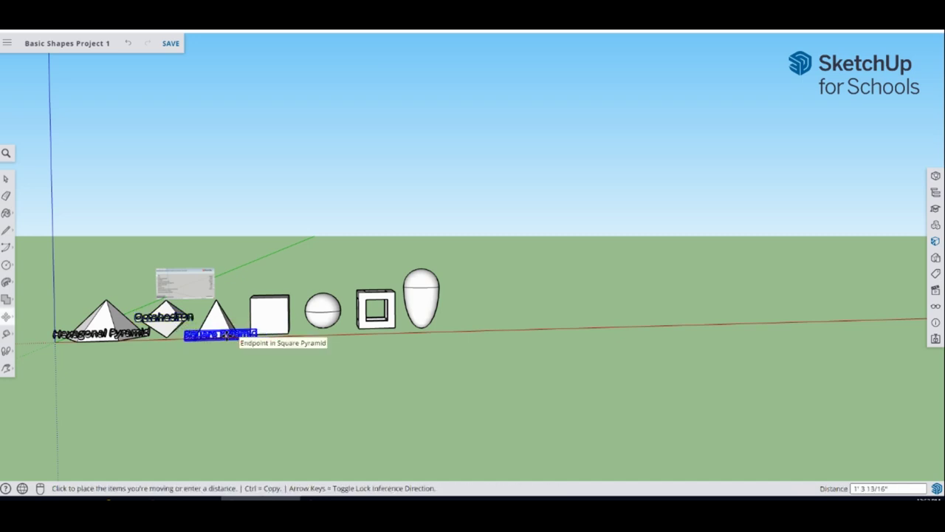
click(212, 334)
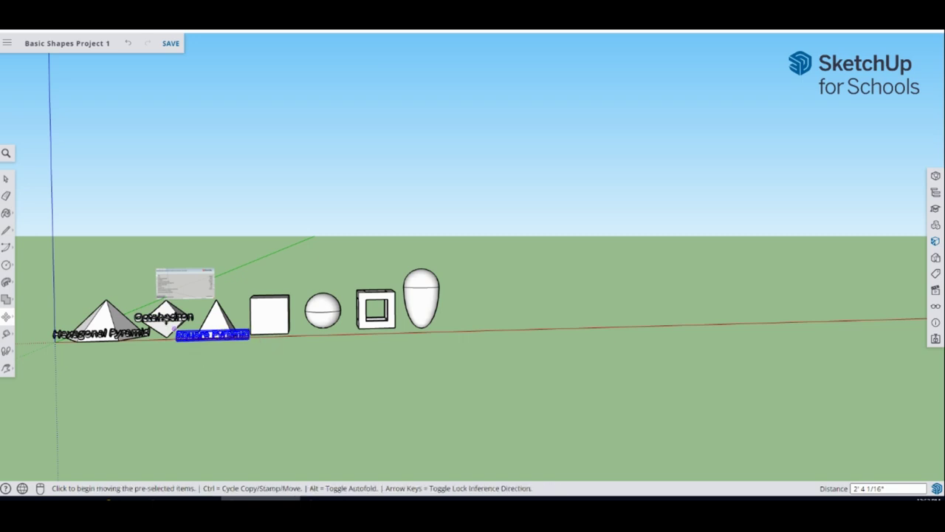
Create the 3D text "Cube" and place it on the front face of the solid cube
click(6, 264)
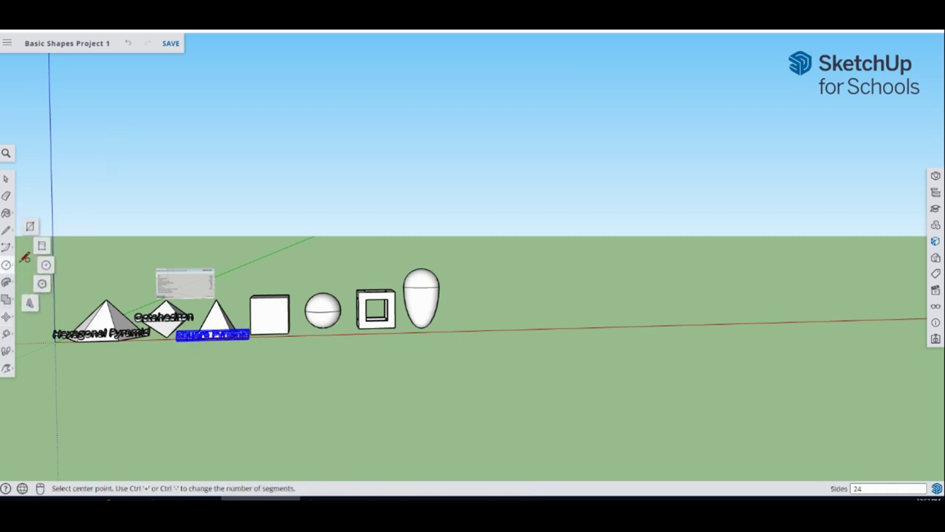
click(29, 302)
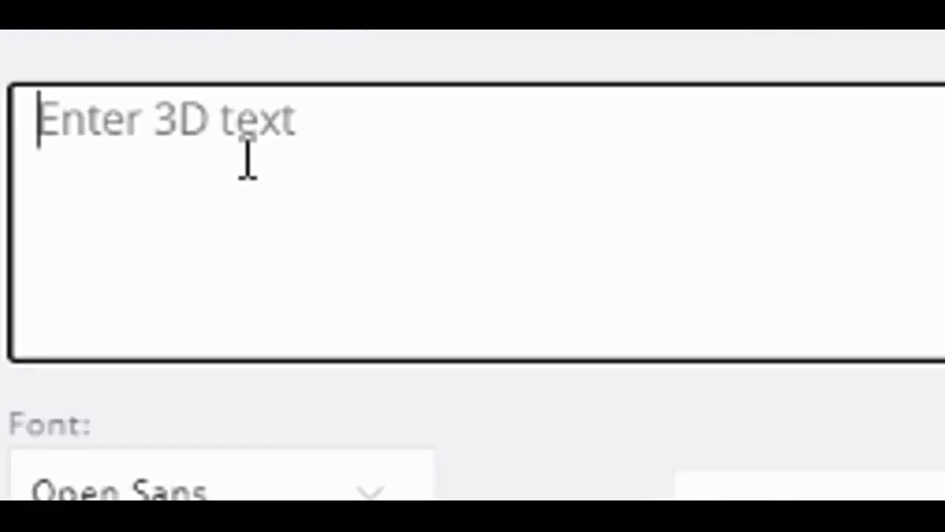
text(Cube)
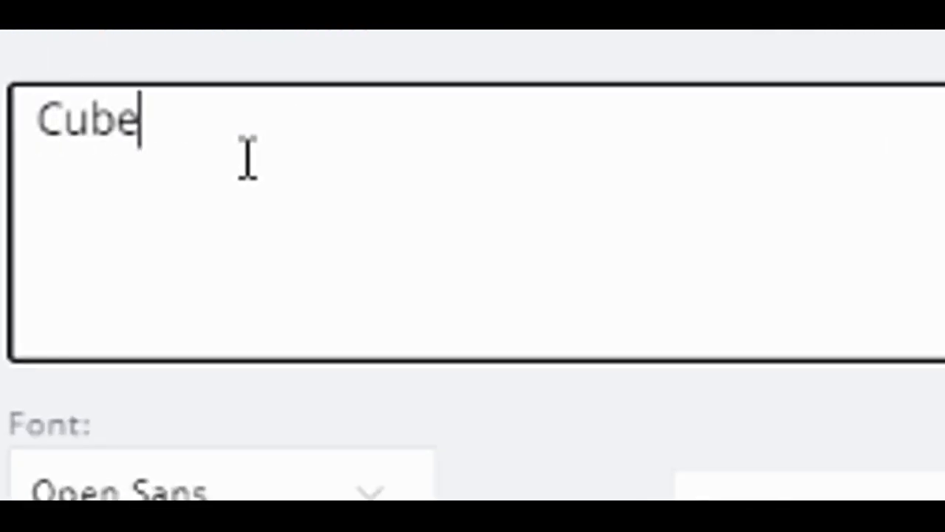
click(887, 499)
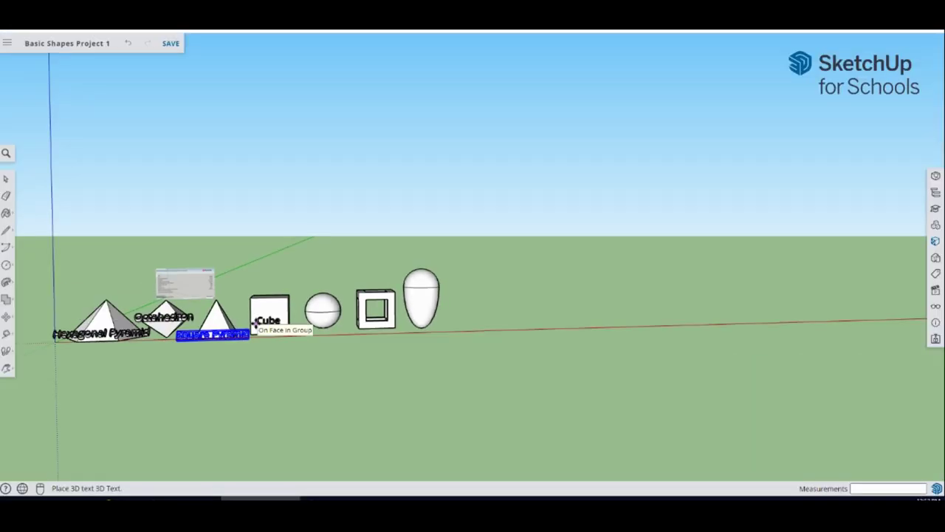
click(260, 325)
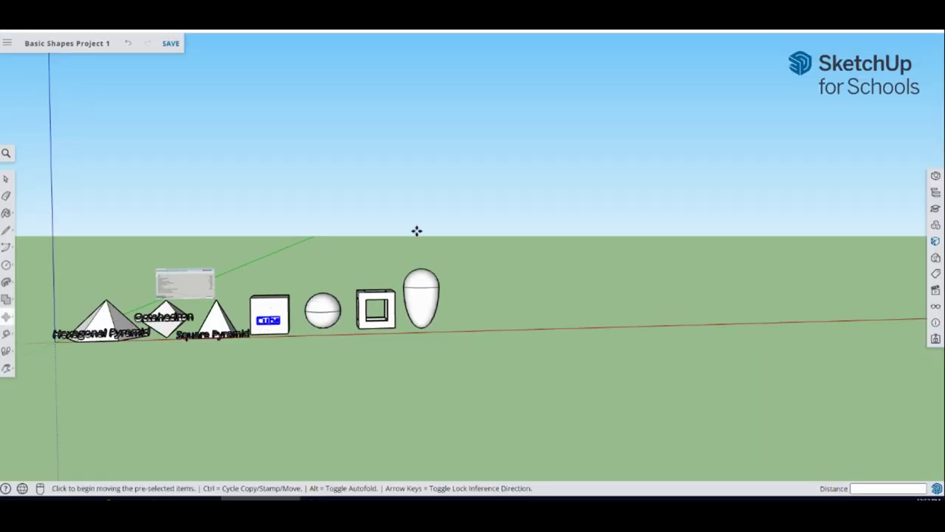
Create the 3D text "Sphere" and move it about 3' along the red axis to centre it on the sphere
click(30, 304)
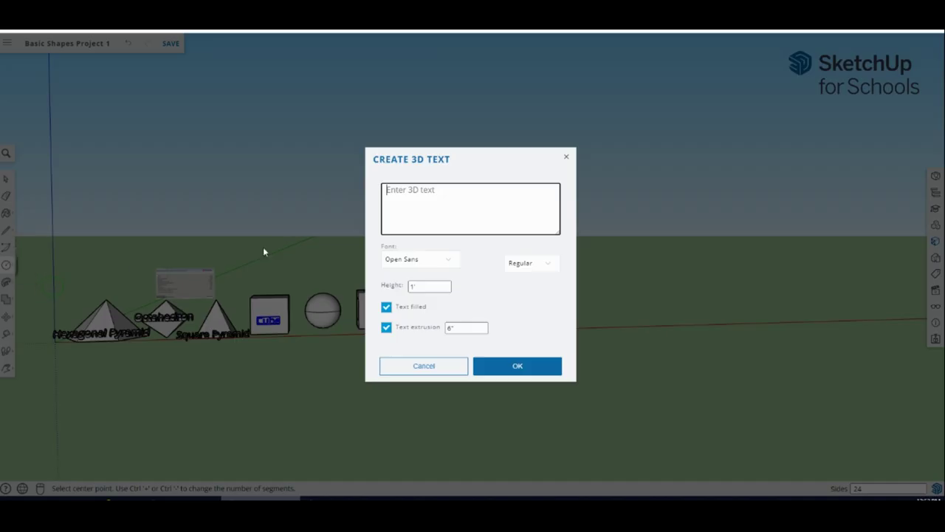
text(S)
text(phere)
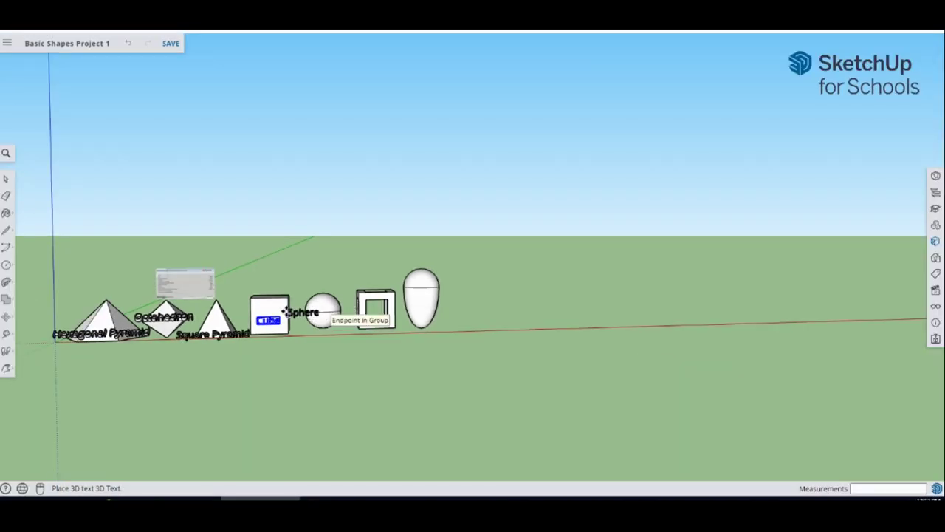
click(285, 311)
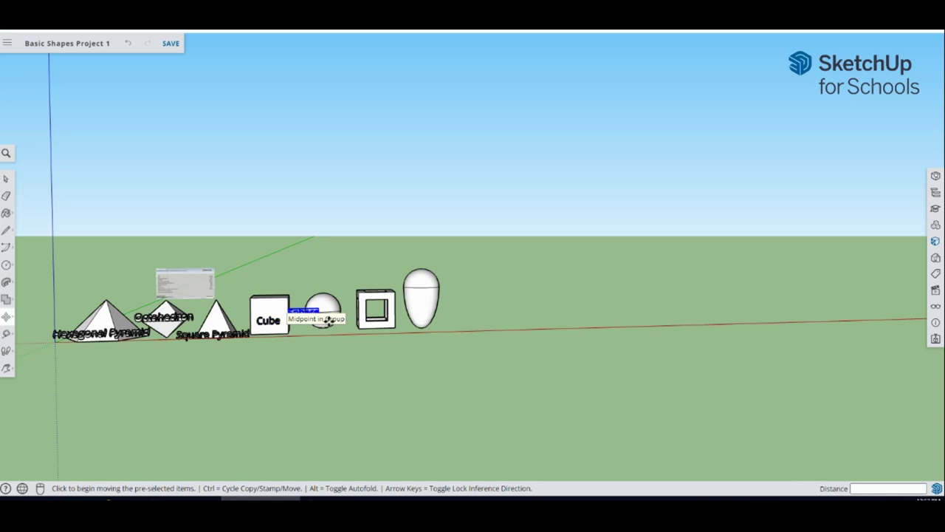
click(317, 313)
click(325, 316)
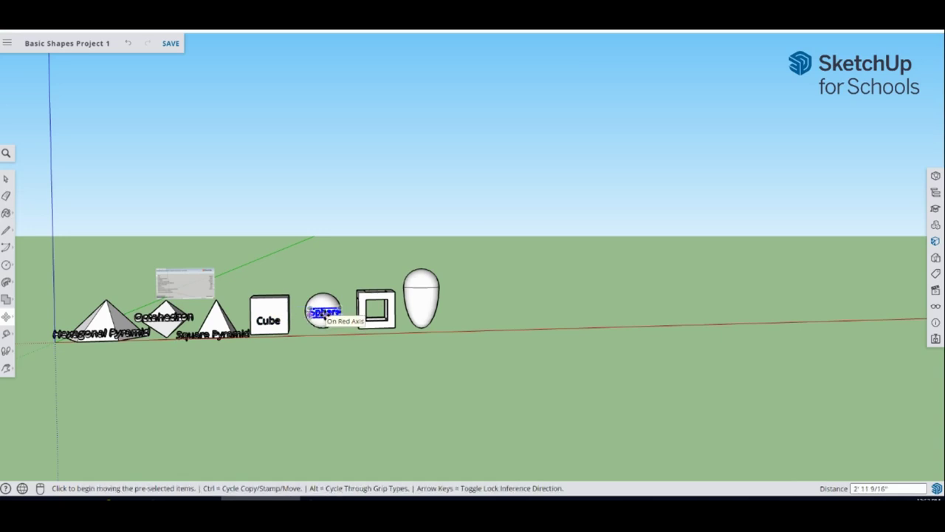
Create the 3D text "Hollow Cube", place it at the hollow cube's base and shift it about 1' 5" to centre it
click(6, 265)
click(31, 304)
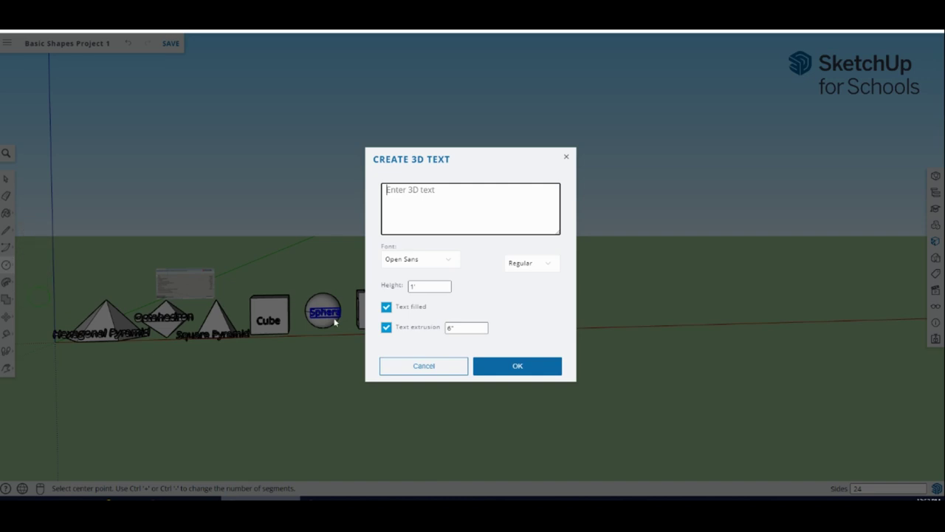
text(Ha)
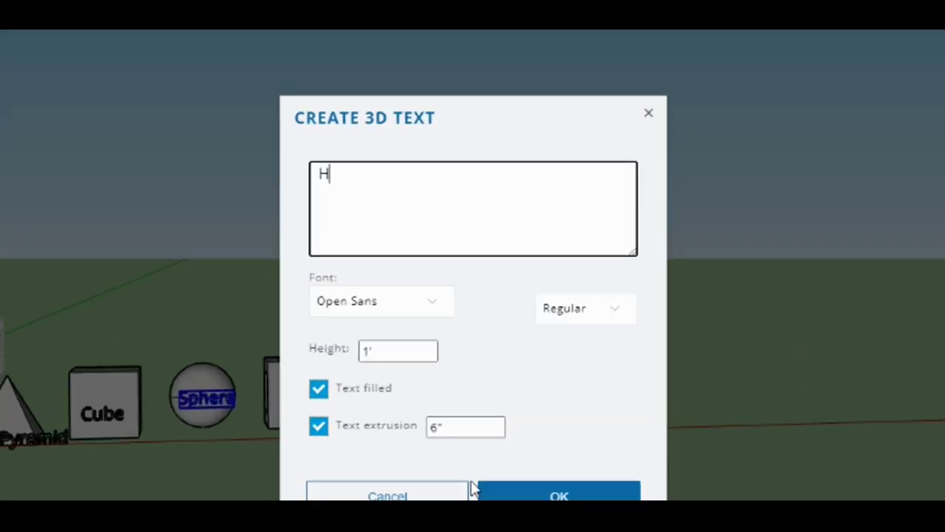
key(BackSpace)
text(ollow Cube)
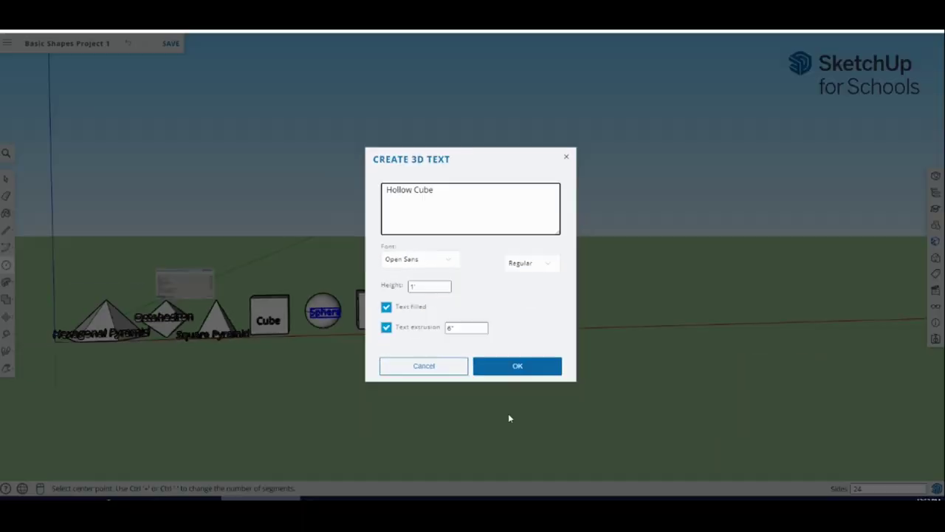
click(511, 366)
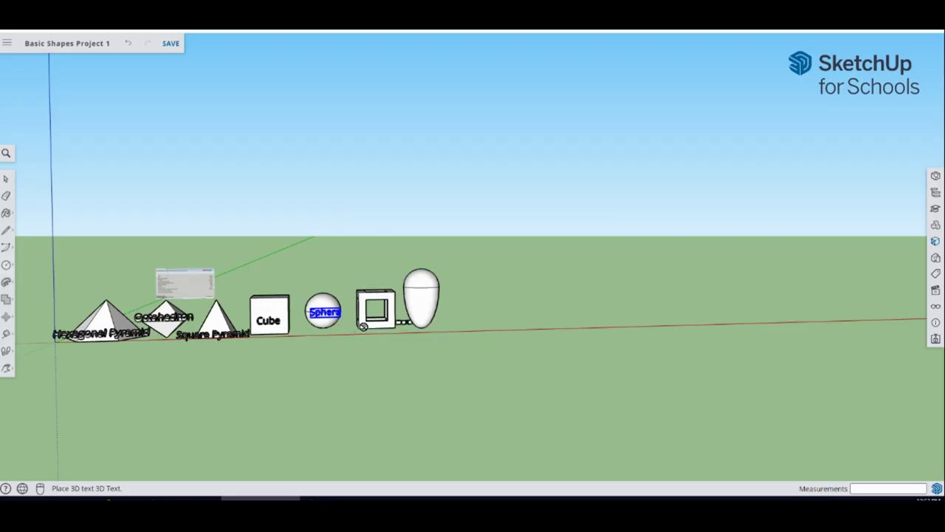
click(360, 326)
click(360, 326)
click(387, 325)
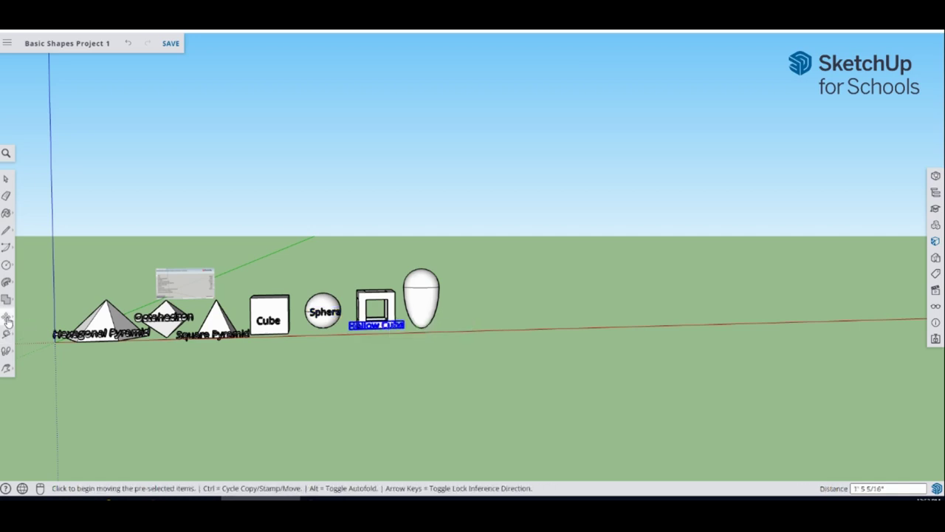
Create the 3D text "Ellipsoid / Egg" and move it about 7' from the hollow cube to the base of the egg
click(6, 264)
click(31, 308)
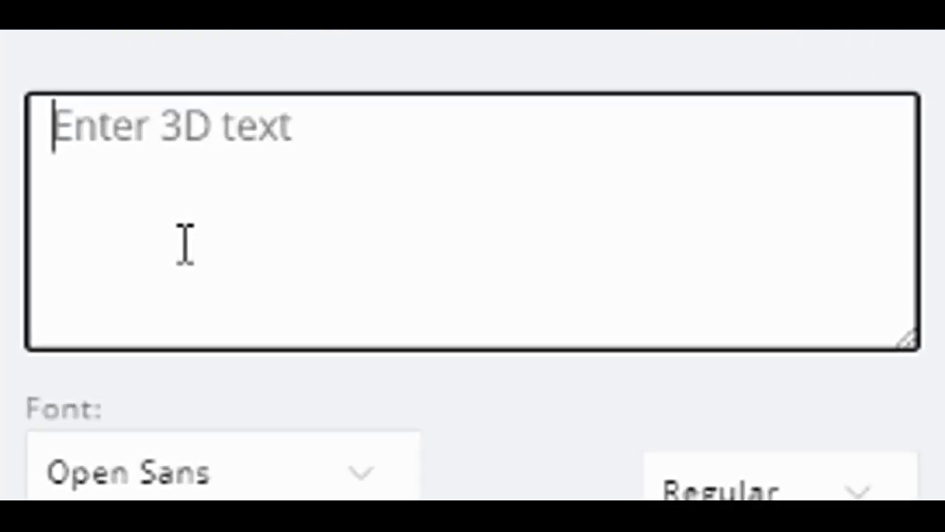
text(Ell)
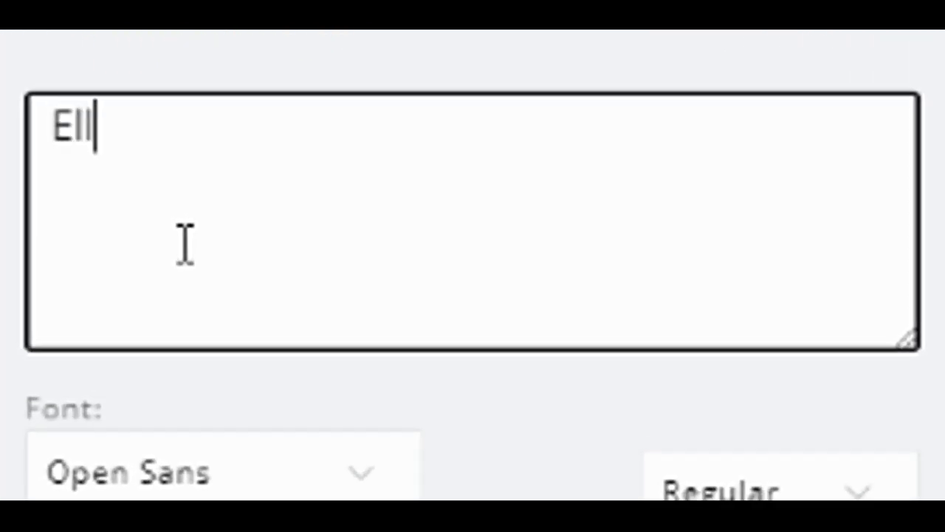
text(ipsoid)
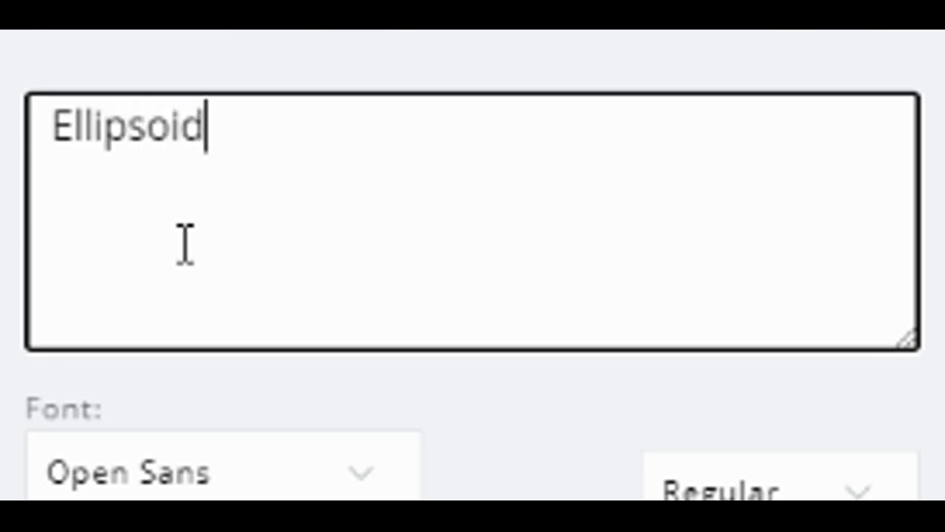
text( / Egg)
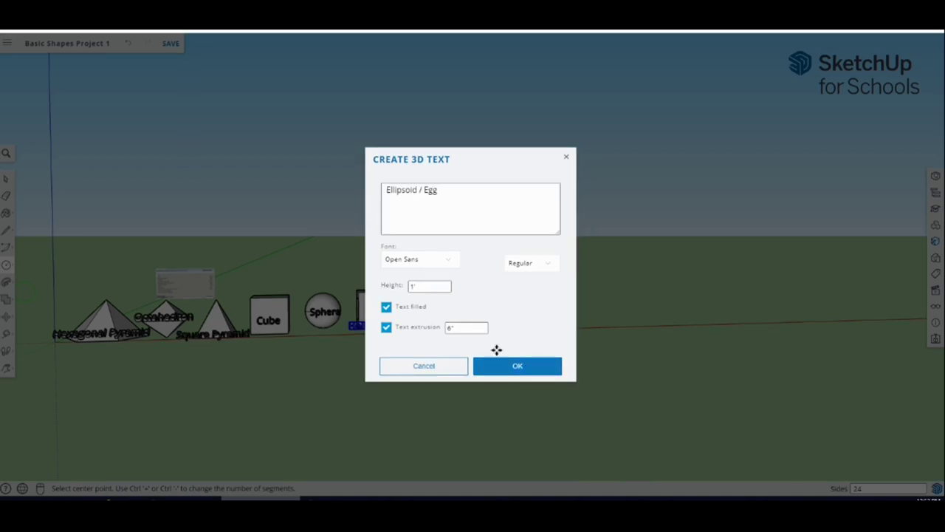
click(521, 367)
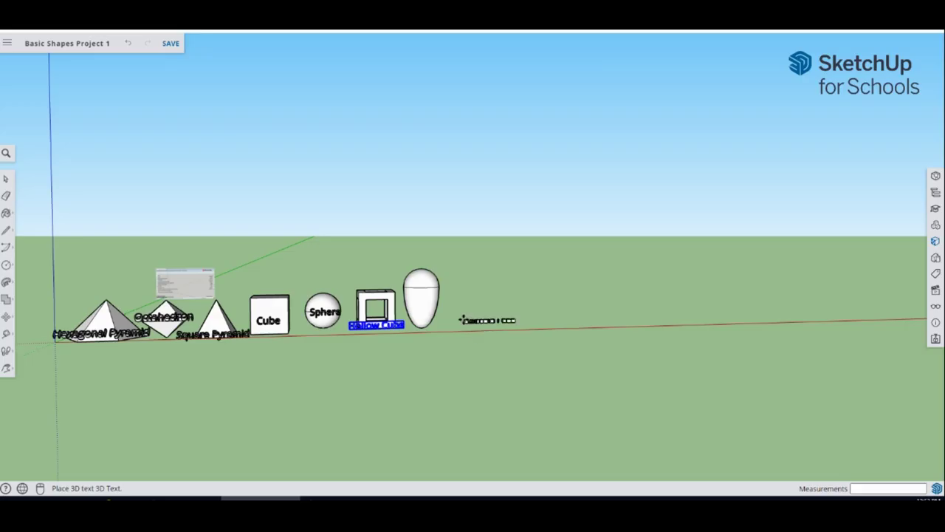
click(366, 299)
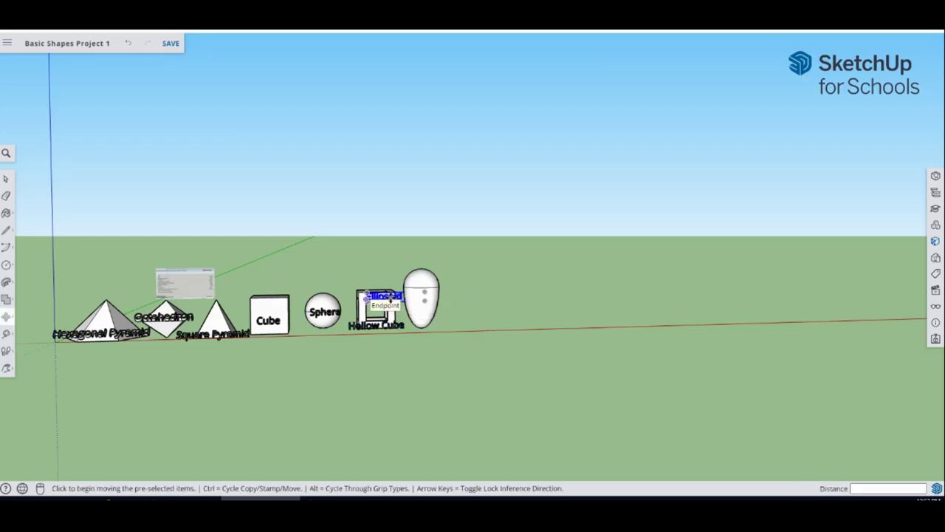
click(365, 297)
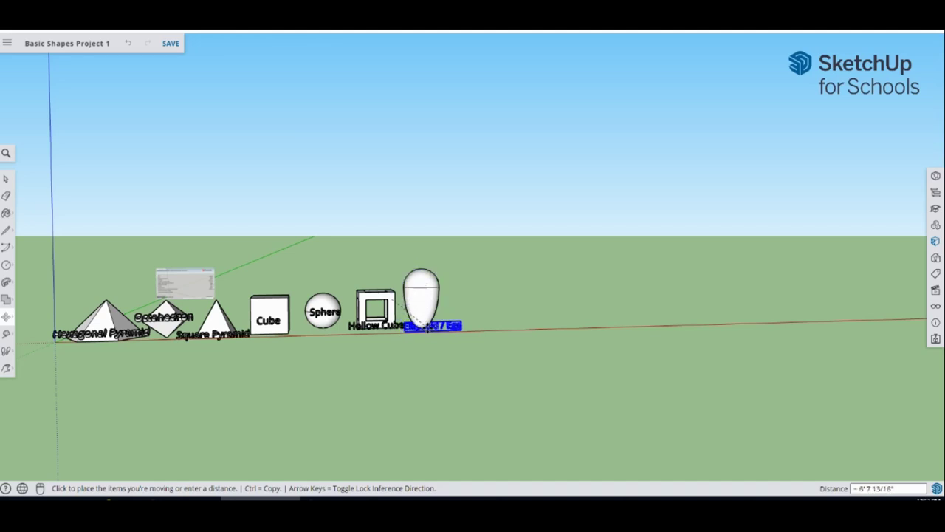
click(443, 334)
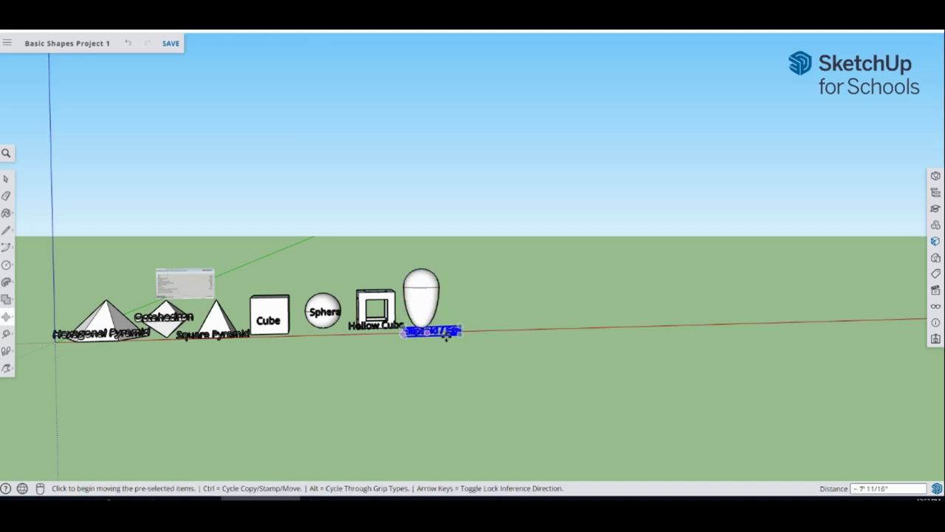
Paint the hexagonal pyramid and the octahedron red with Color A05 from the Colors materials
scroll(378, 342, down, 2)
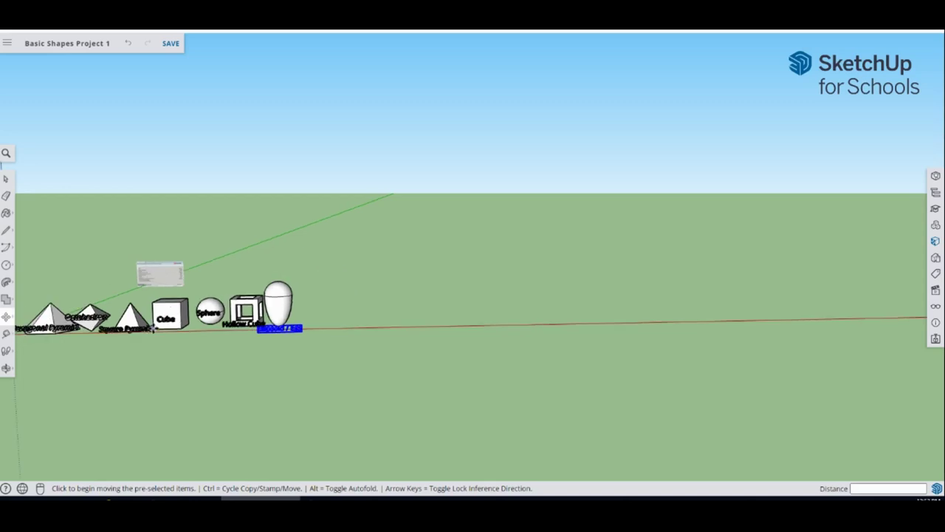
click(7, 368)
click(9, 368)
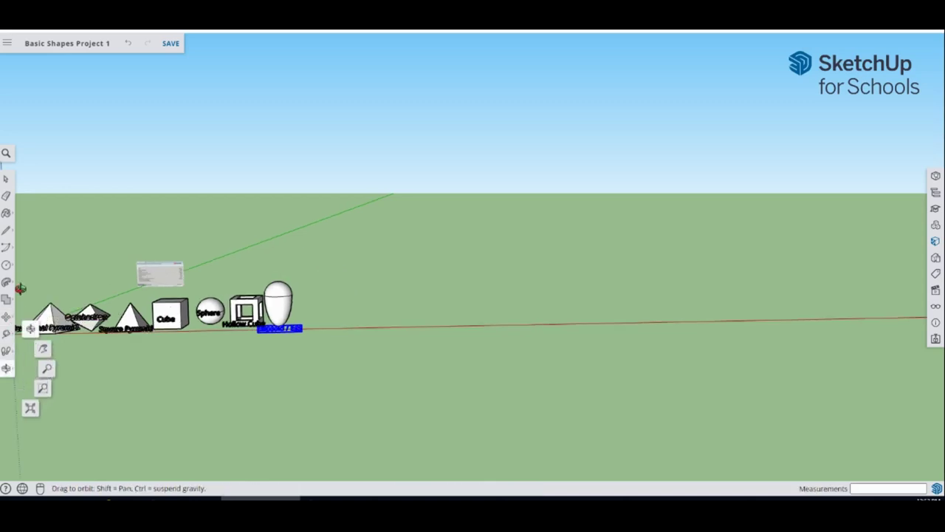
click(43, 349)
drag(118, 359, 345, 390)
scroll(346, 390, up, 2)
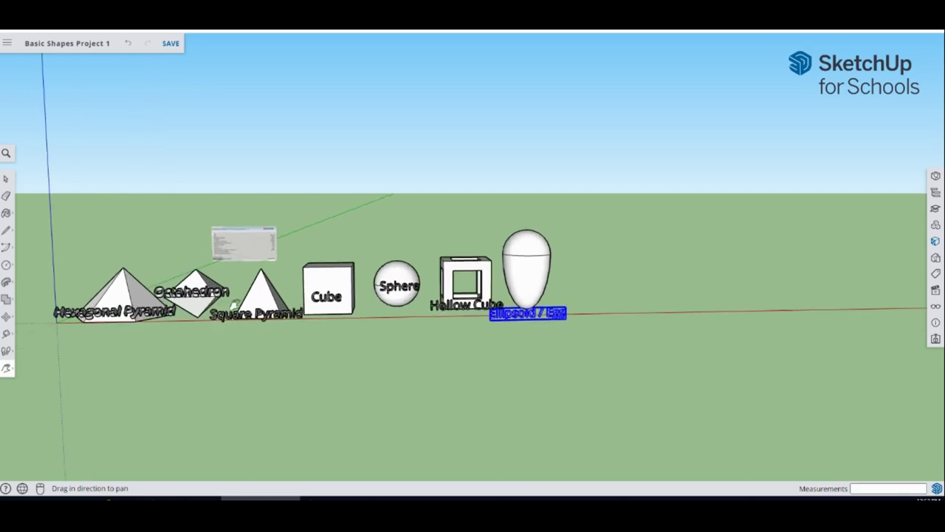
click(6, 213)
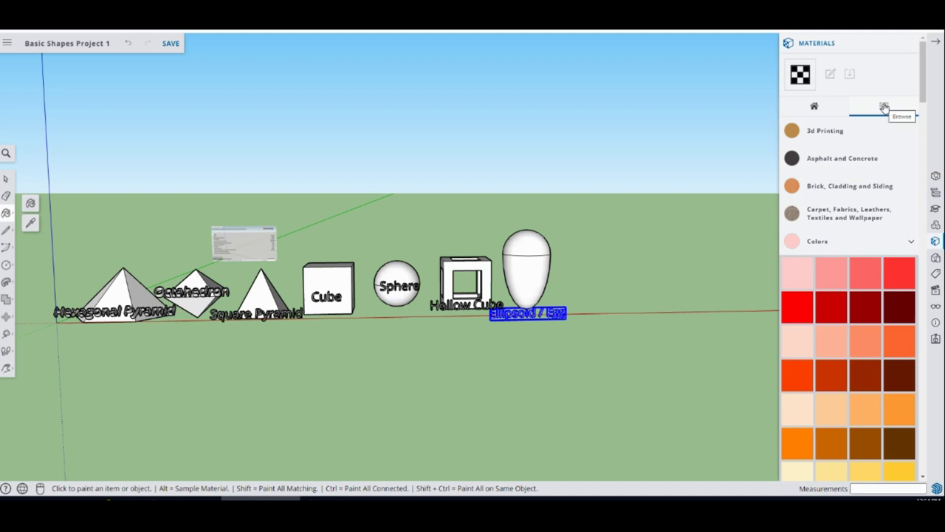
click(798, 311)
click(113, 289)
click(201, 281)
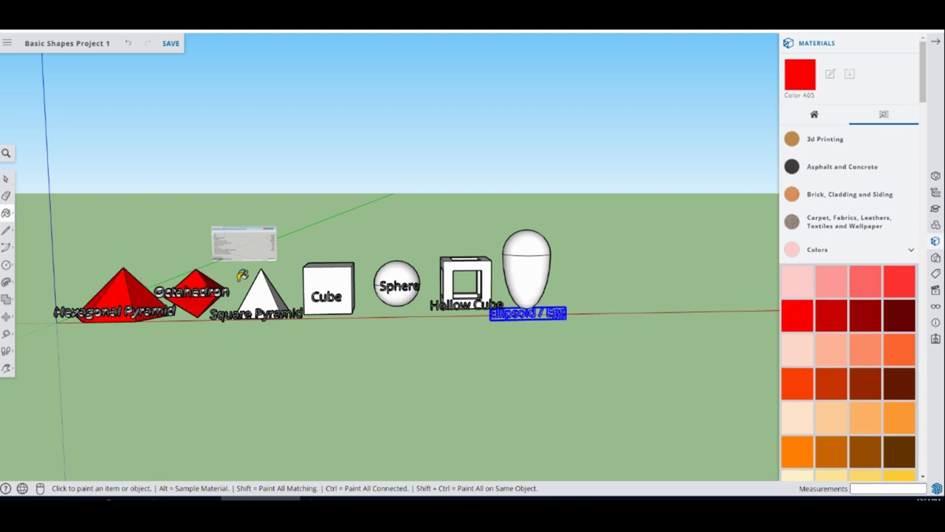
Paint the square pyramid and the solid cube bright green
scroll(801, 377, down, 5)
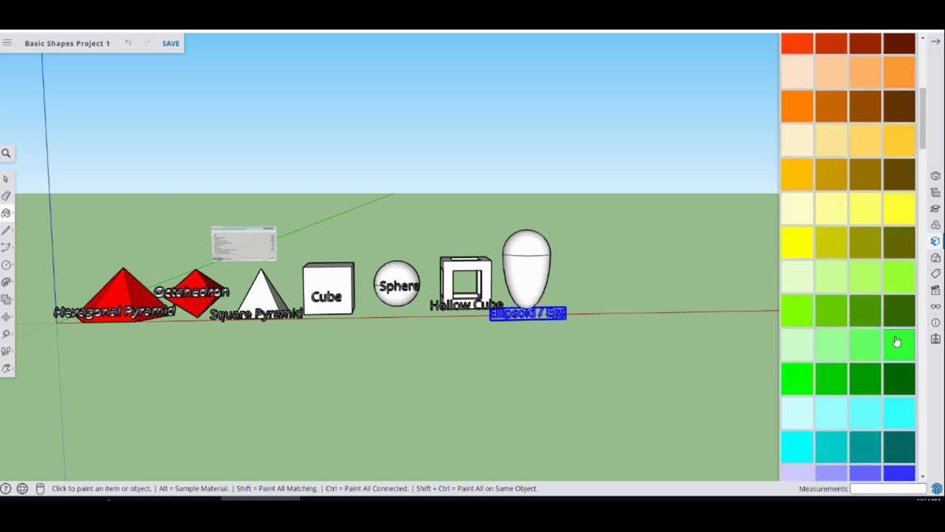
click(275, 285)
click(340, 281)
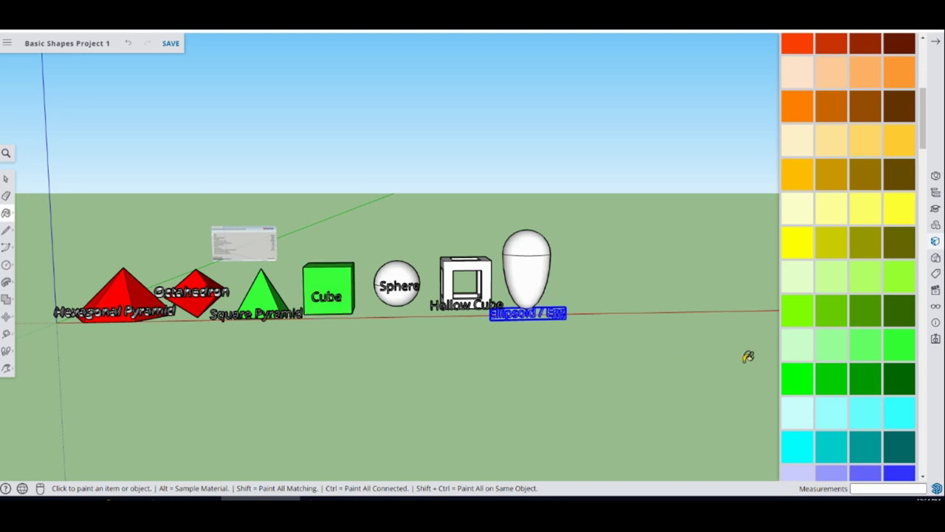
Paint the sphere and all parts of the hollow cube blue
scroll(871, 412, down, 2)
click(396, 271)
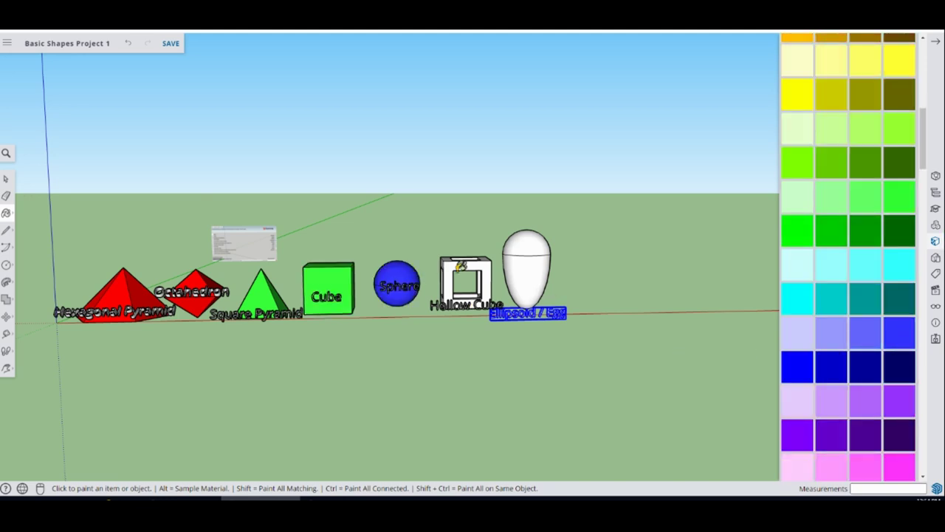
click(463, 267)
scroll(464, 267, up, 3)
click(473, 243)
scroll(426, 282, up, 2)
scroll(487, 306, down, 3)
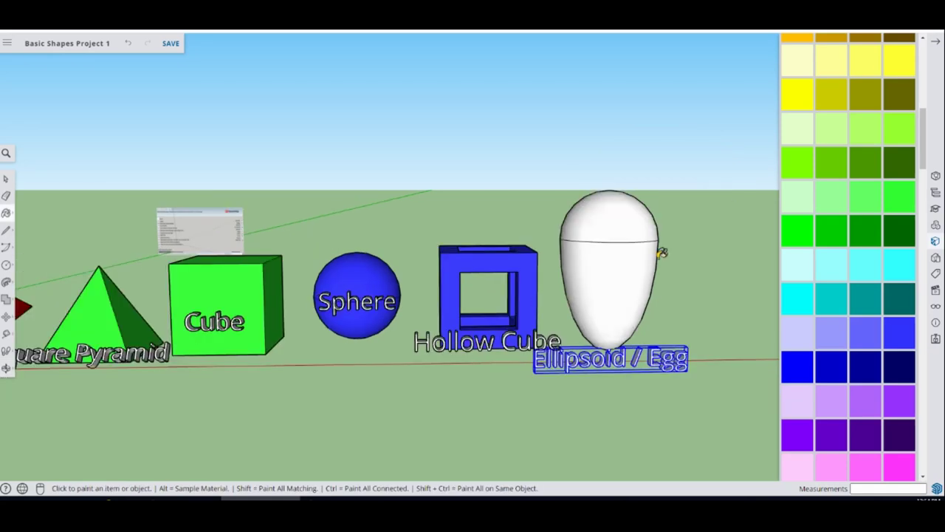
Paint the egg bright yellow and deselect its 3D text label
click(641, 259)
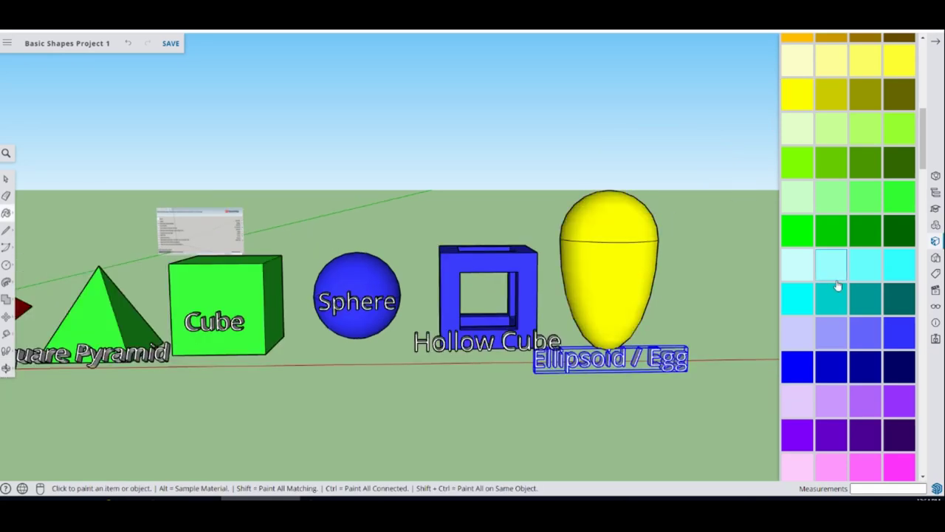
scroll(468, 220, down, 3)
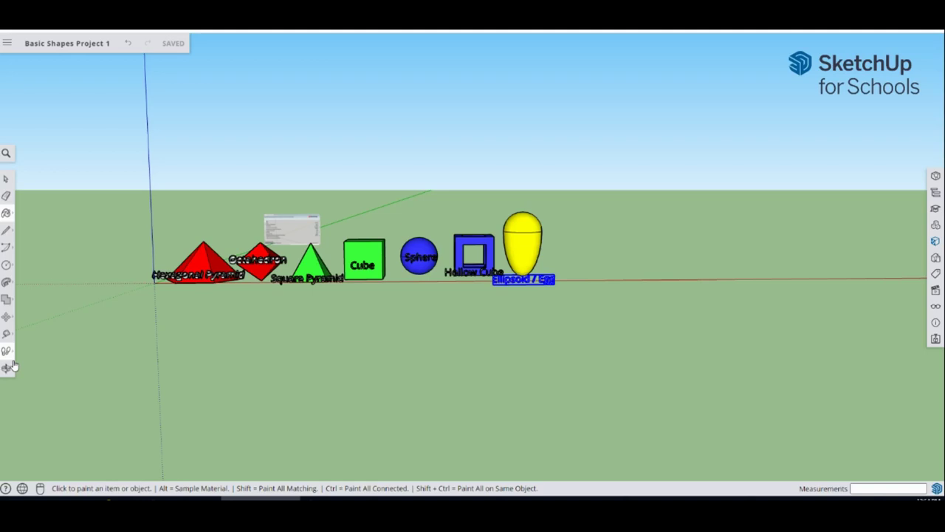
scroll(276, 278, up, 3)
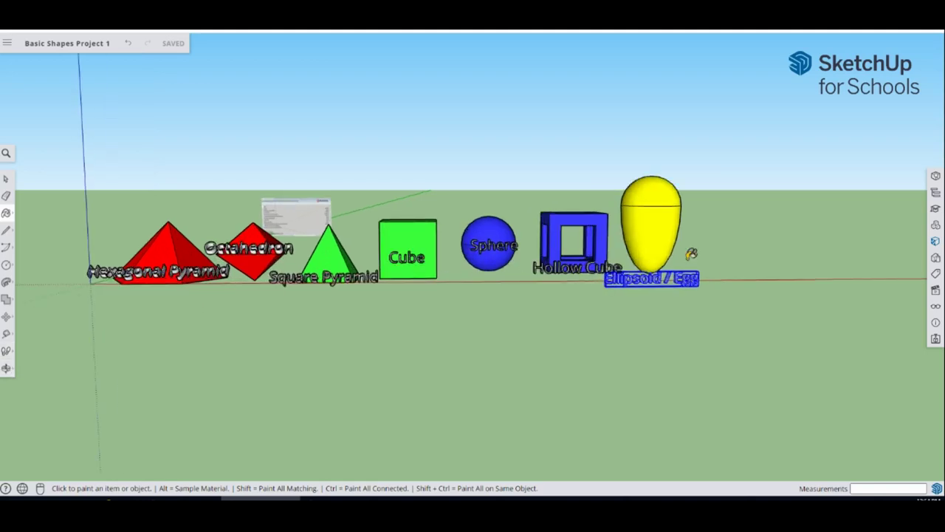
click(6, 180)
click(190, 178)
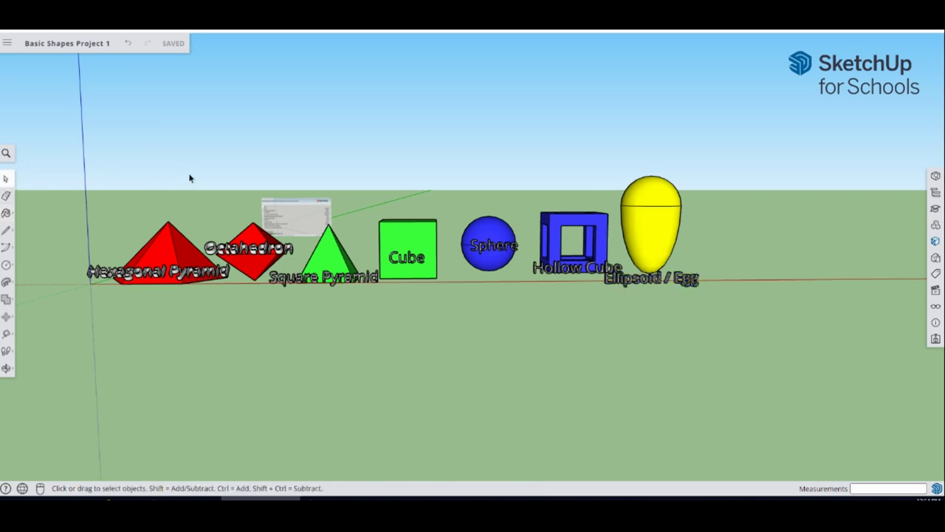